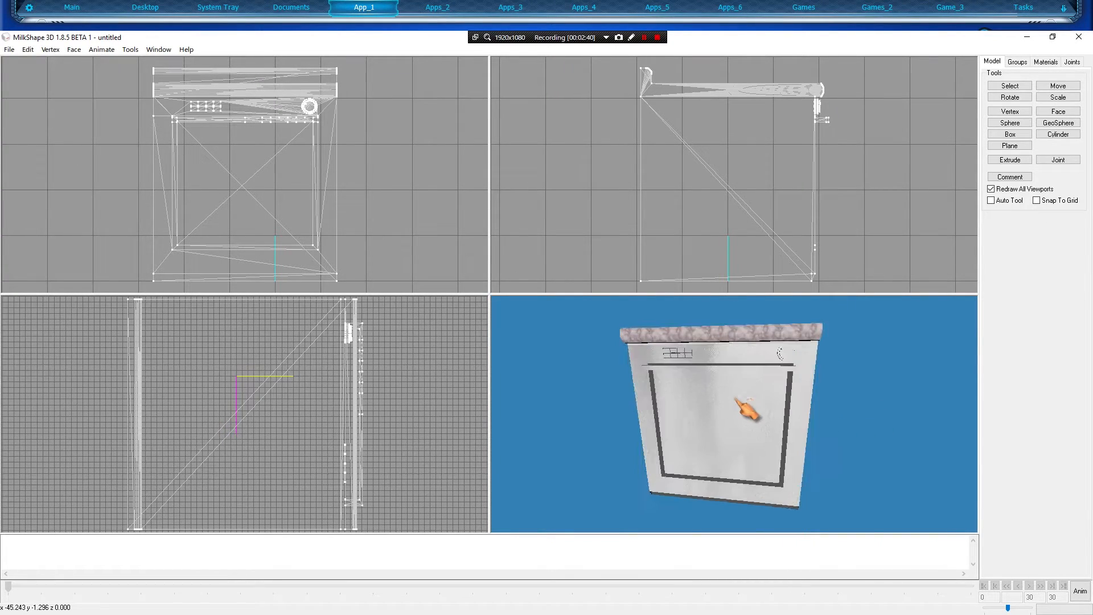
Examine the textured dishwasher model's front panel, dark door frame and side in the 3D view
scroll(753, 413, "up", 4)
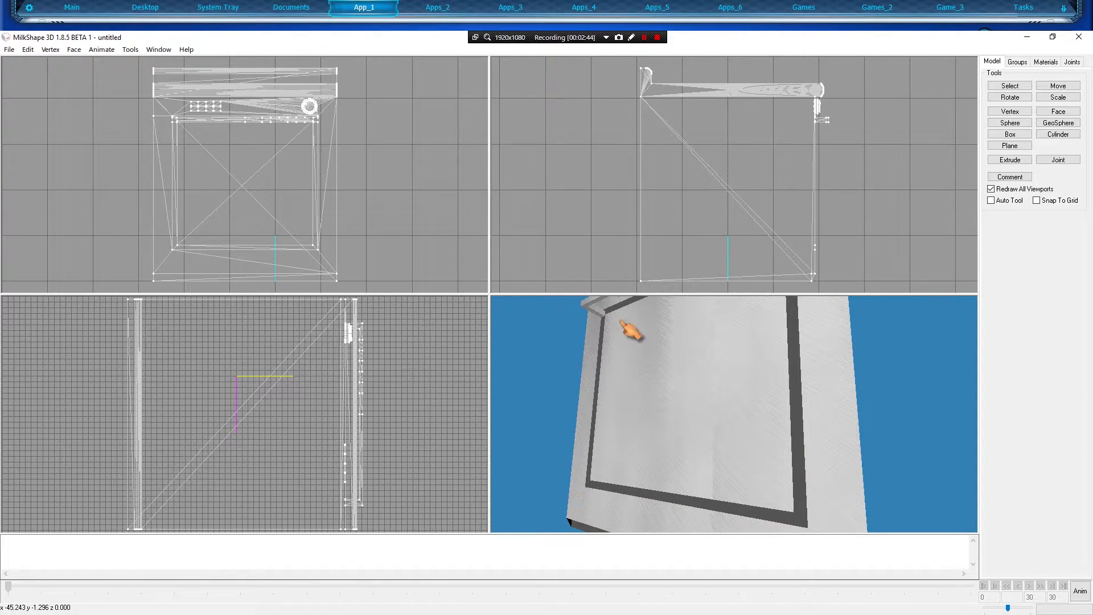
scroll(649, 360, "up", 1)
scroll(662, 350, "down", 2)
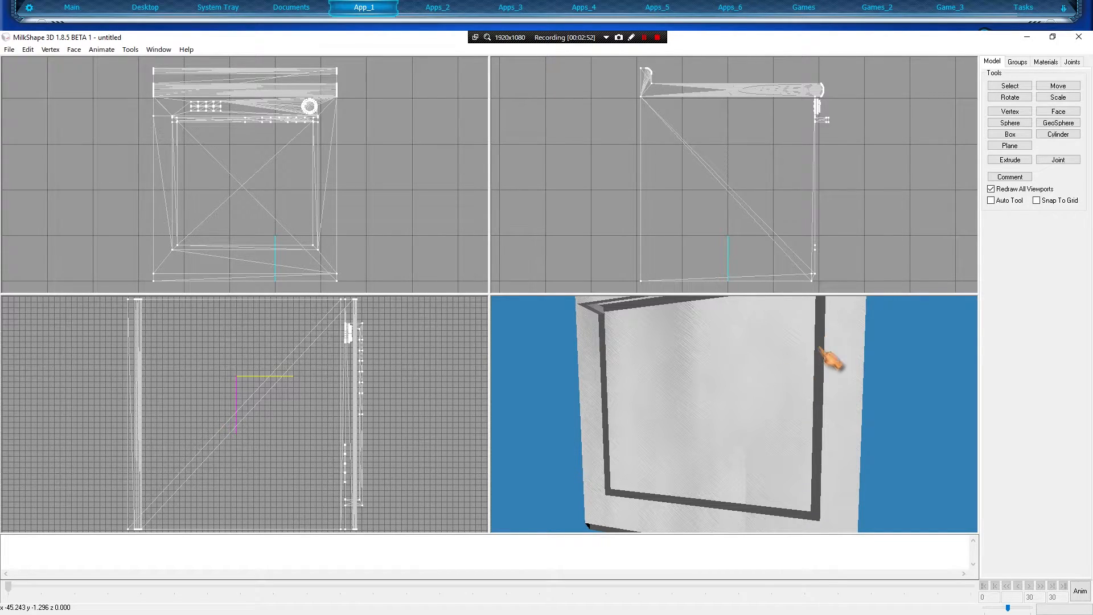
left_click_drag(837, 406, 730, 419)
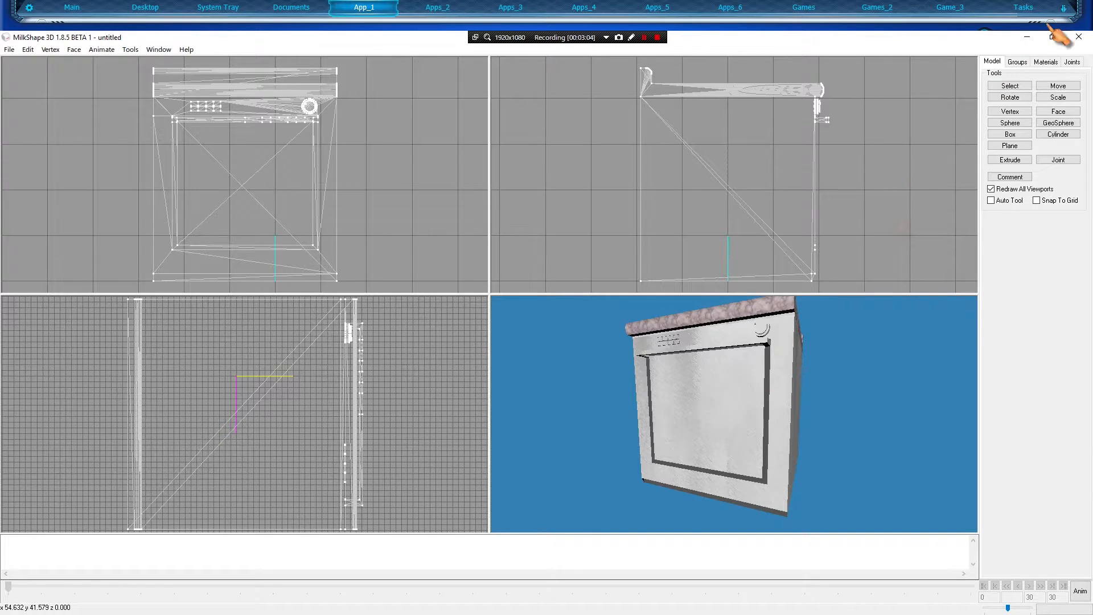
Switch to the Counter Tops folder, open the nested DishWasher texture folder and review its JPG images
left_click(1027, 37)
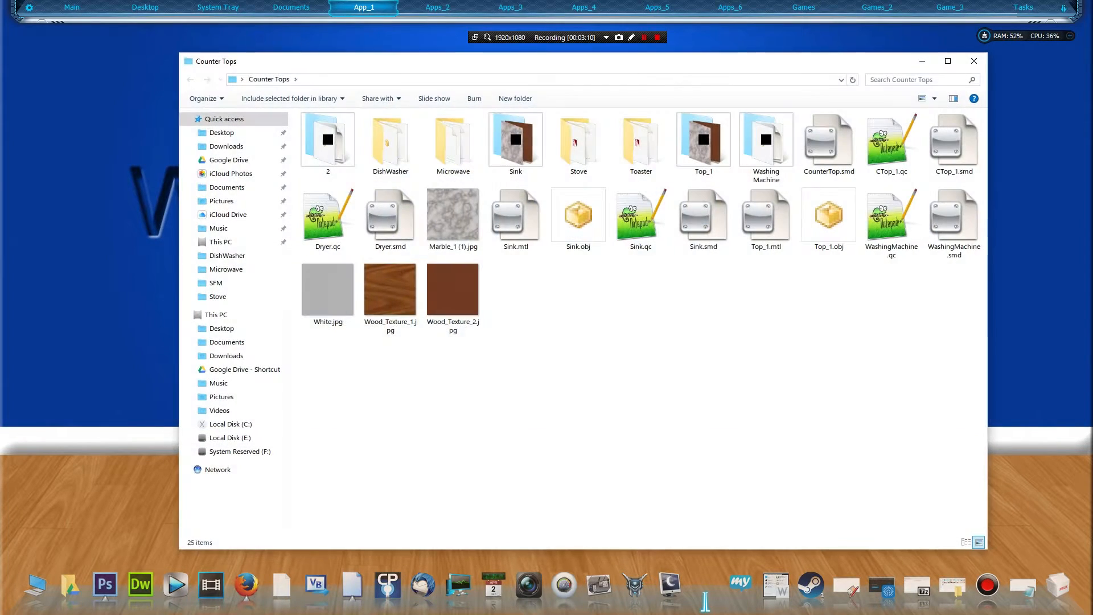
double_click(402, 159)
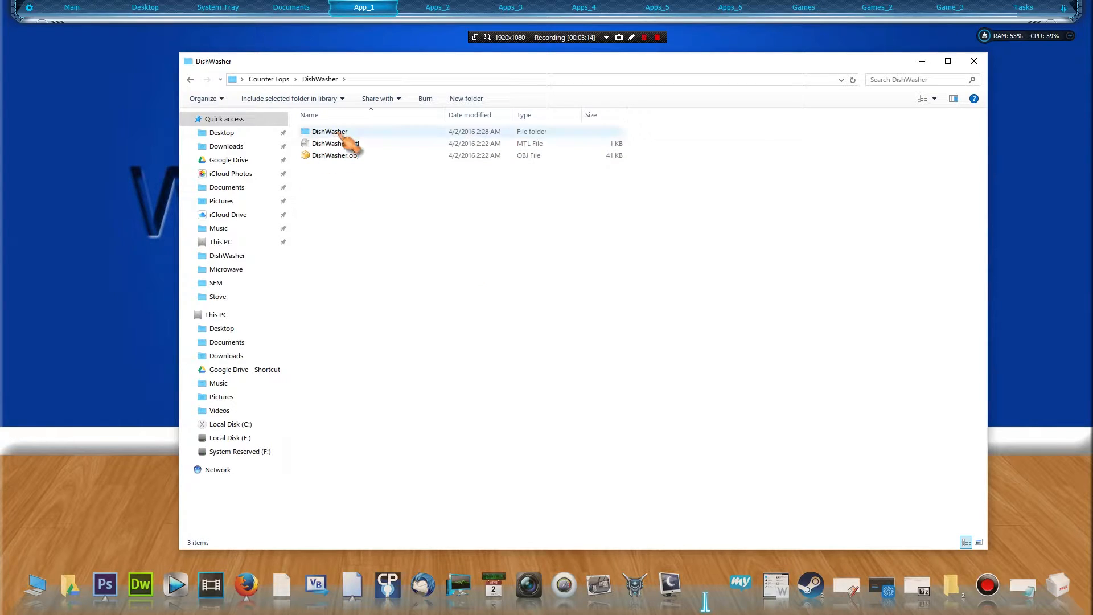
double_click(345, 131)
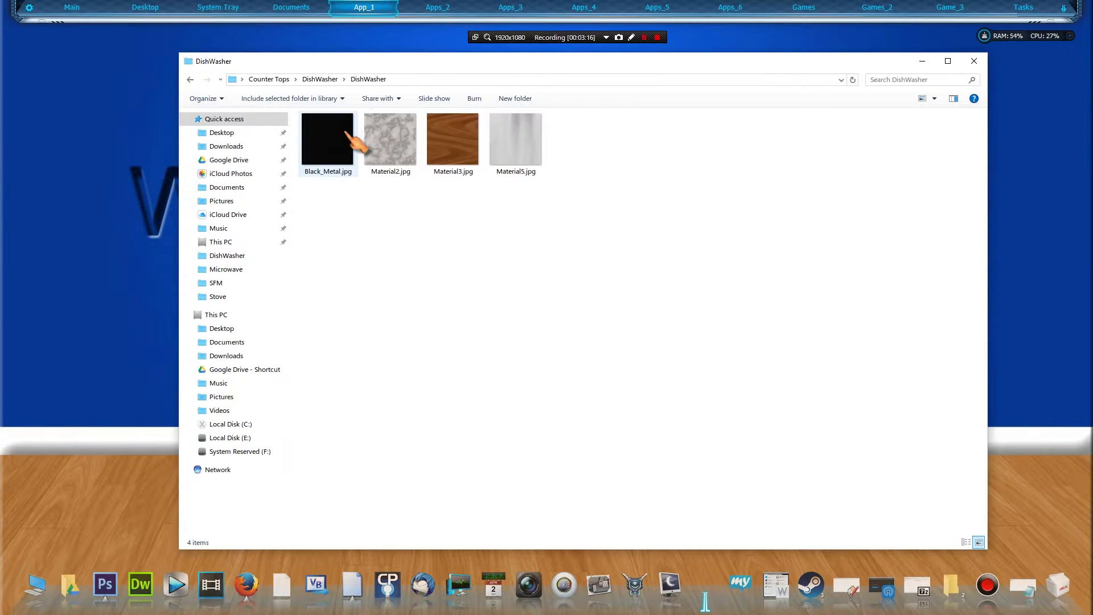
left_click(335, 147)
left_click(387, 162)
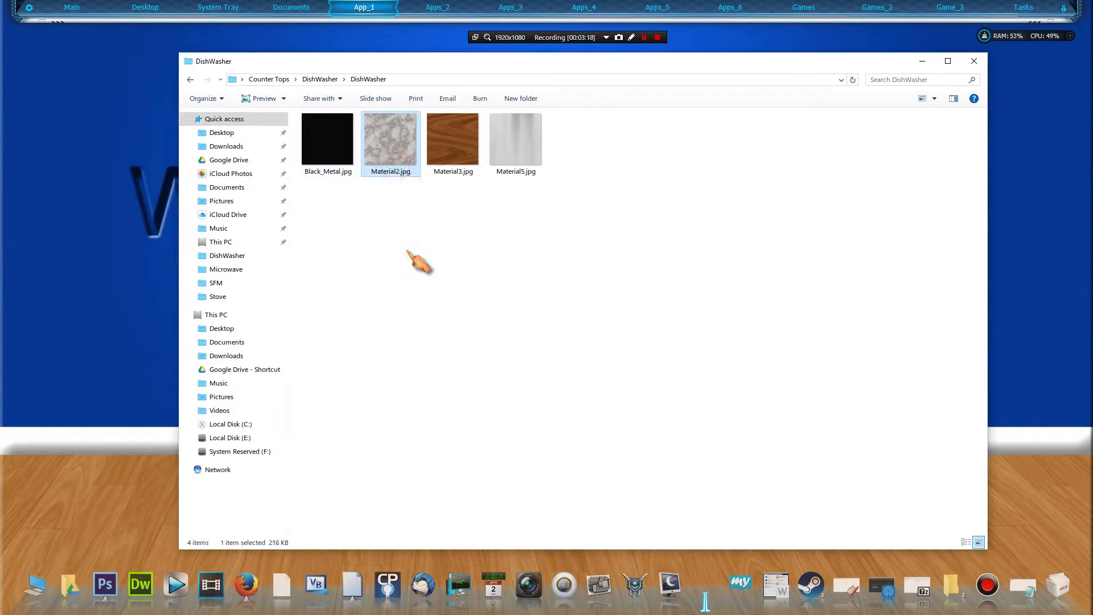
left_click(452, 145)
left_click(494, 162)
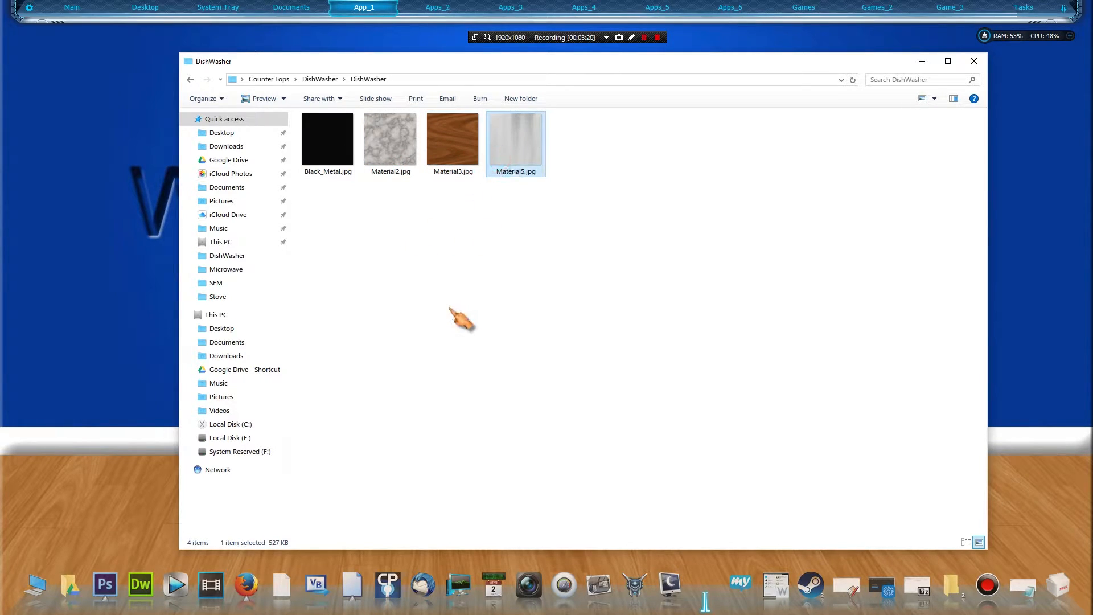
left_click(336, 174)
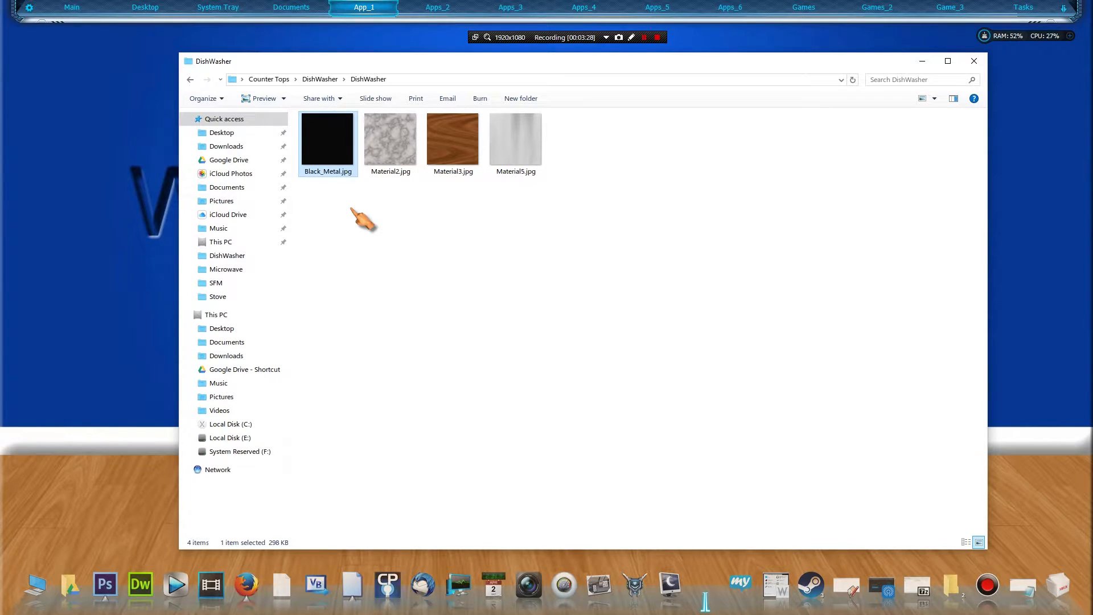
Launch VTFEdit and place its window clear of the texture images in the DishWasher folder
left_click(599, 3)
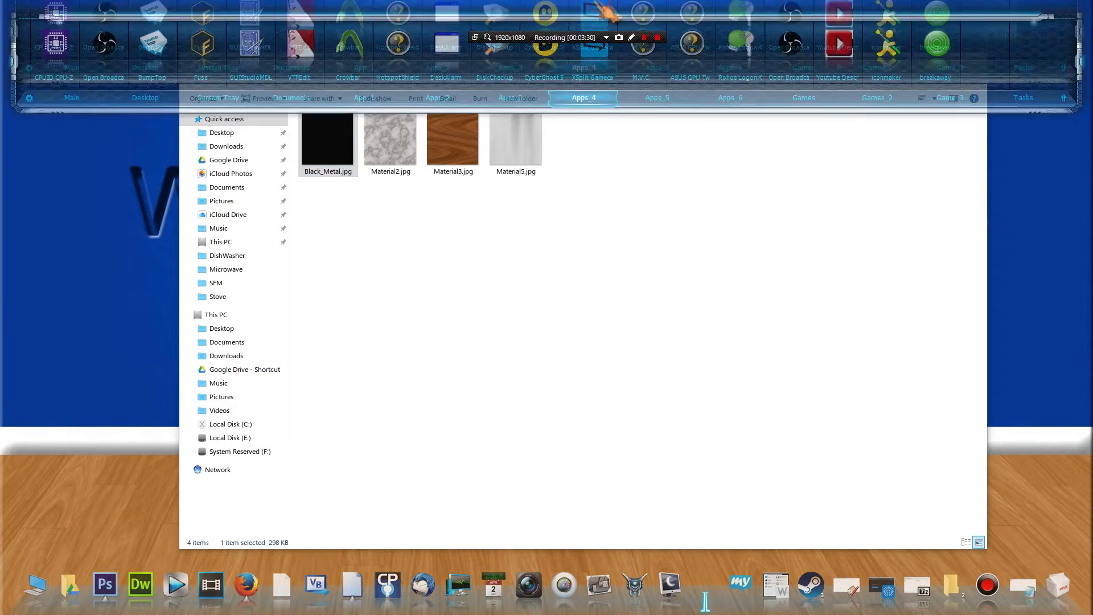
left_click(300, 50)
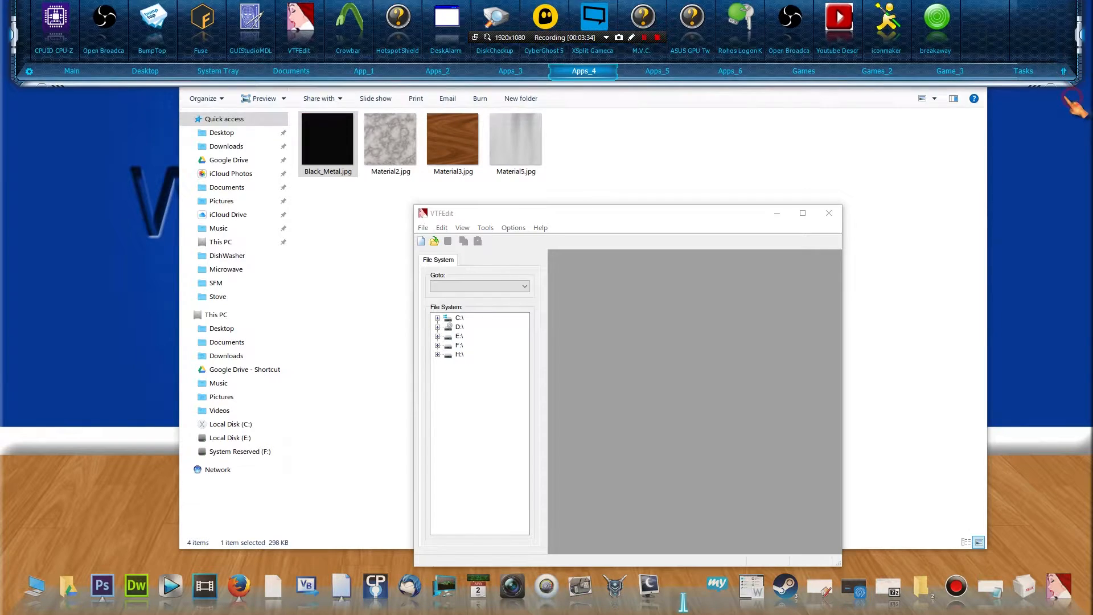
left_click_drag(529, 218, 695, 177)
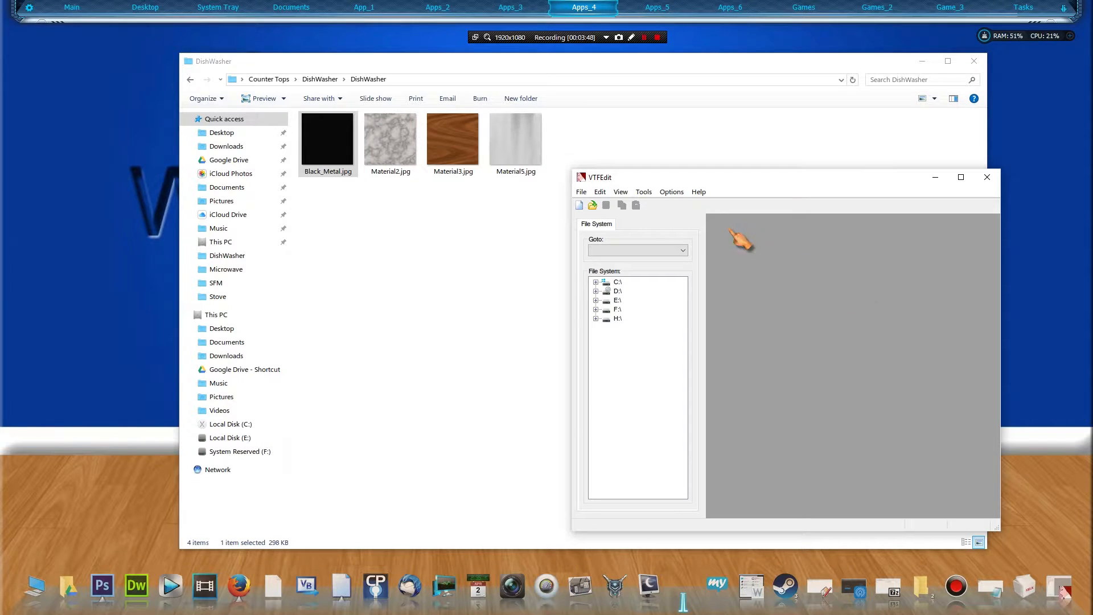
Make sure the Auto Create VMT File option is enabled
left_click(648, 192)
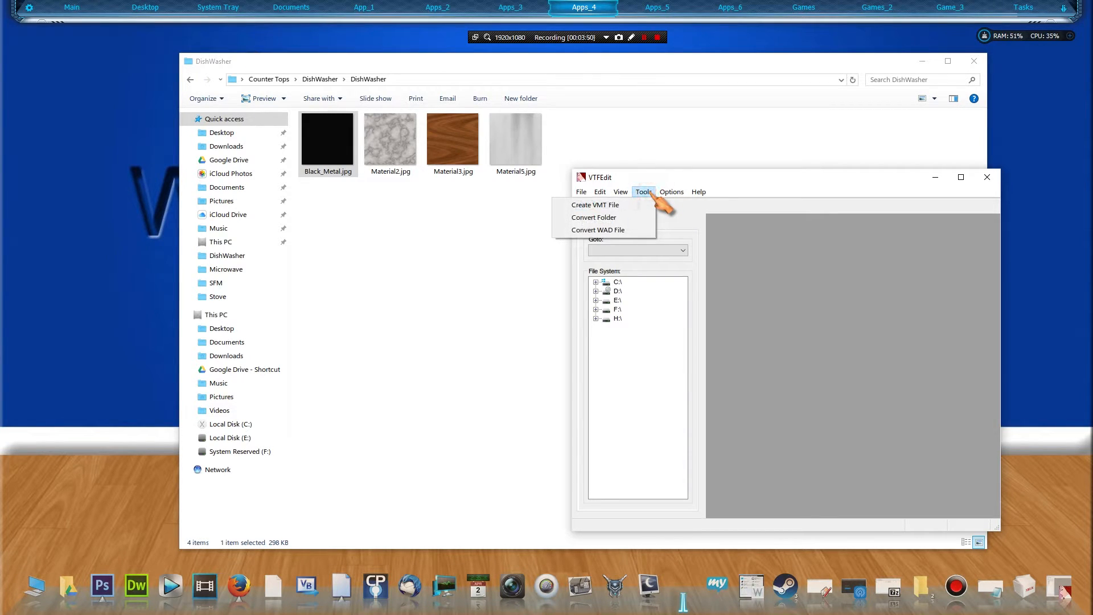
mouse_move(671, 192)
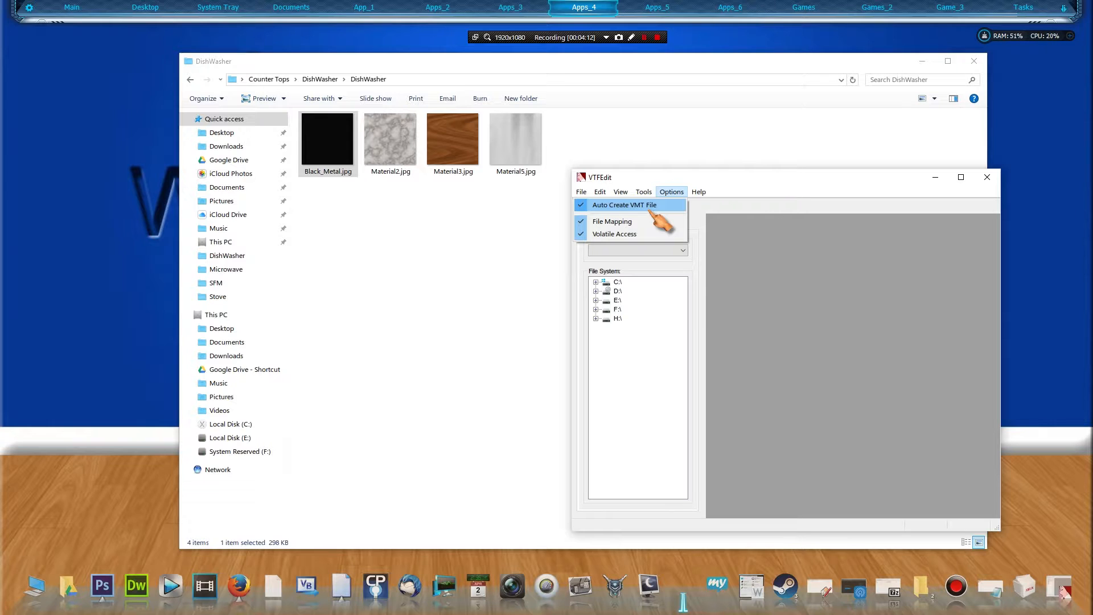
left_click(654, 206)
Import Black_Metal.jpg from Desktop\Counter Tops\DishWasher\DishWasher, accepting the default VTF options
left_click(581, 192)
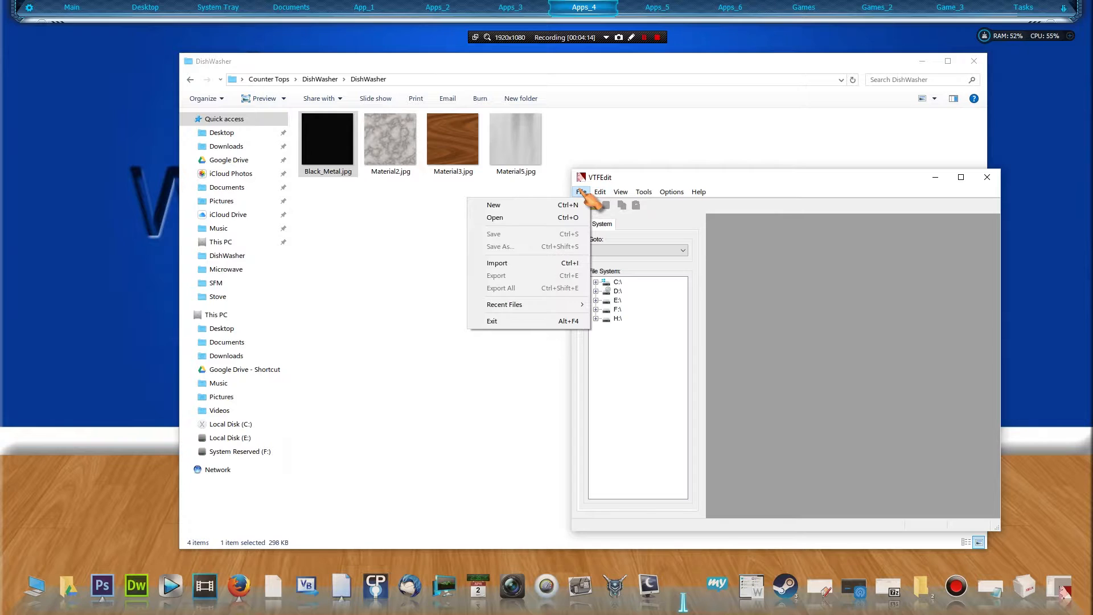
left_click(557, 264)
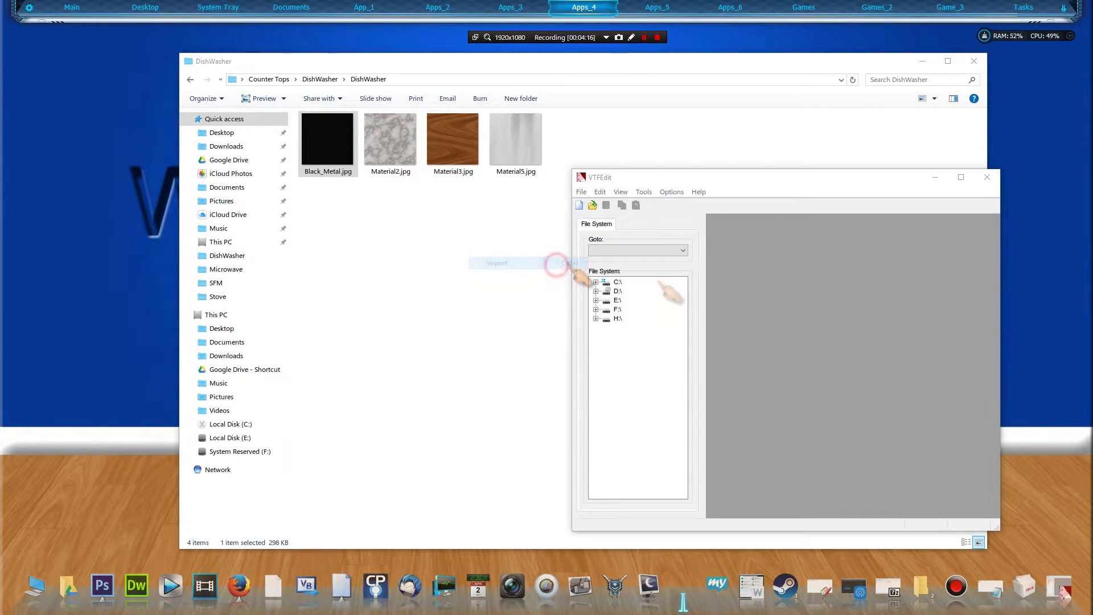
left_click(601, 318)
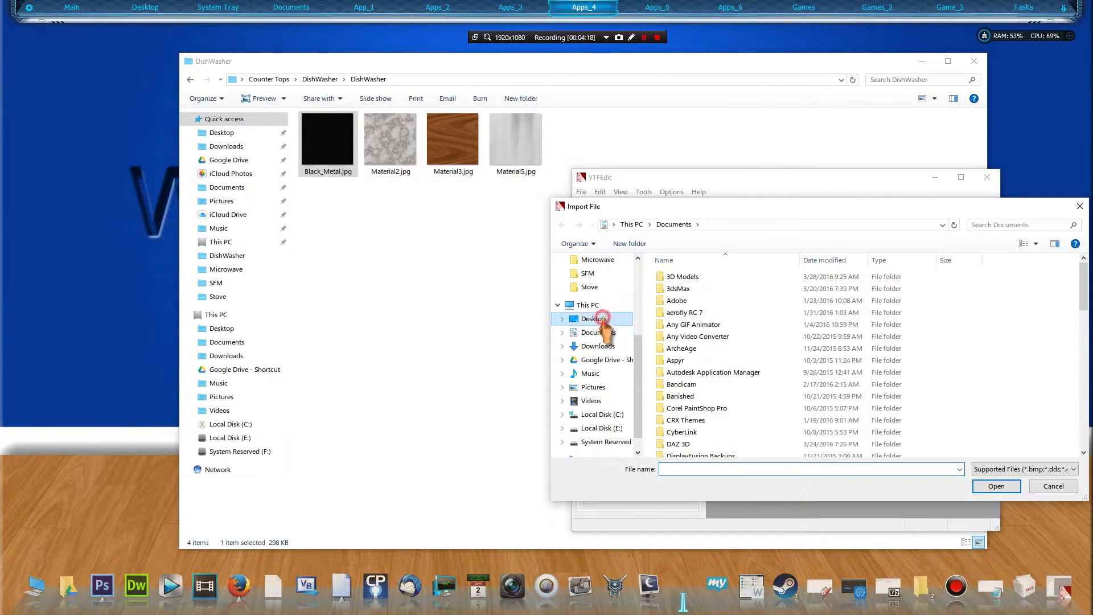
double_click(993, 296)
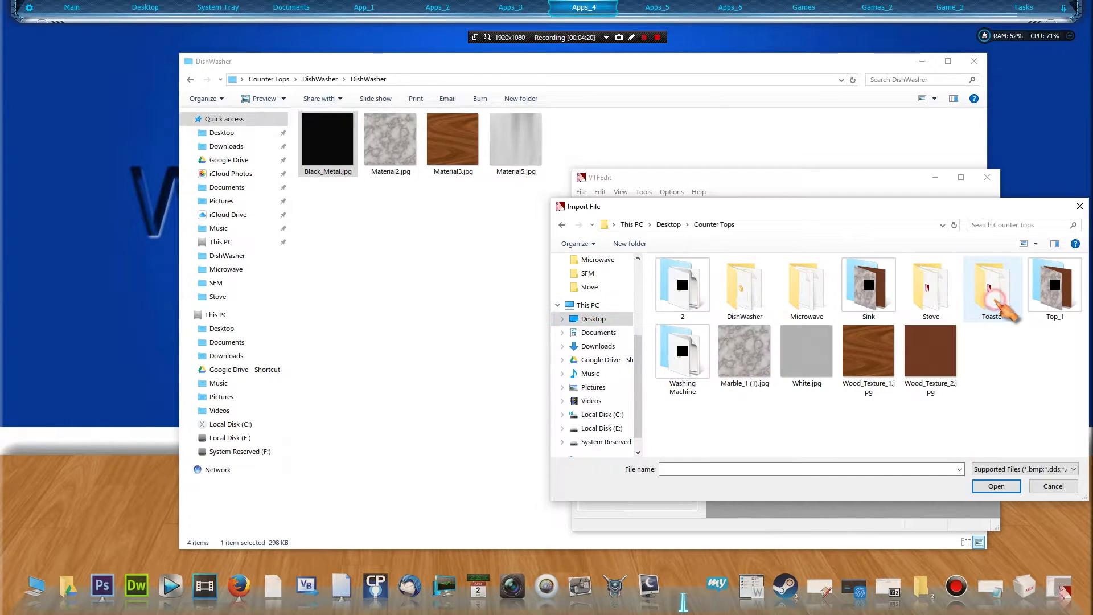
double_click(758, 302)
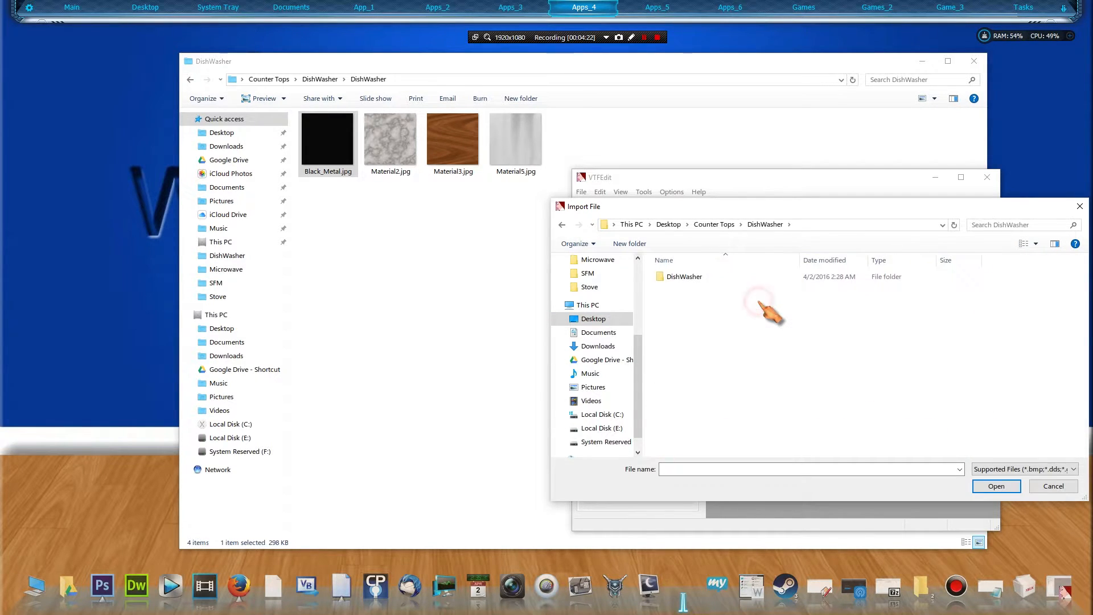
double_click(689, 277)
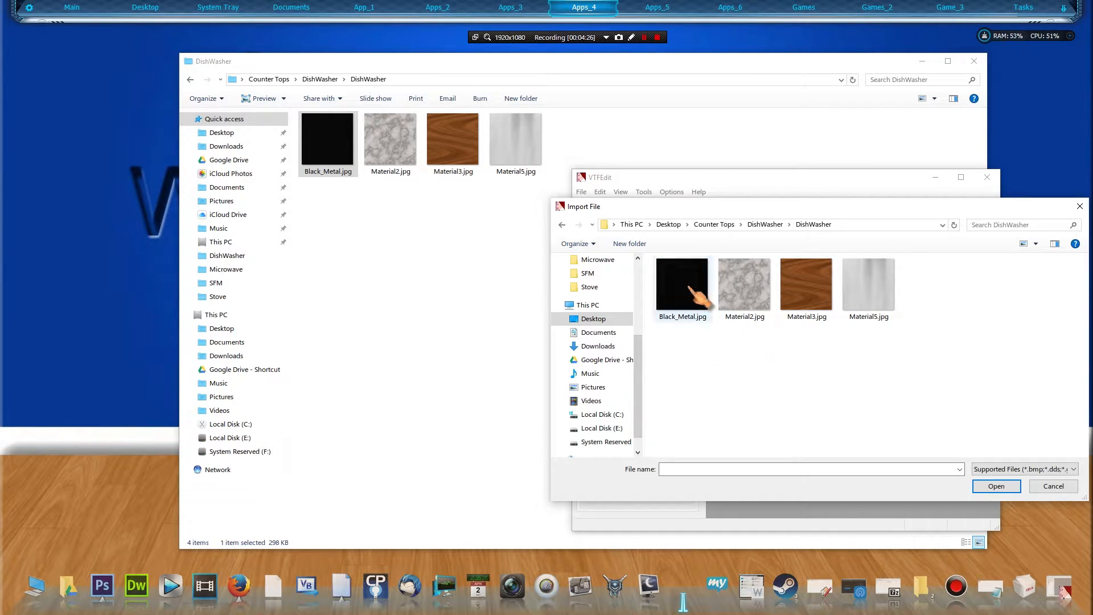
double_click(679, 302)
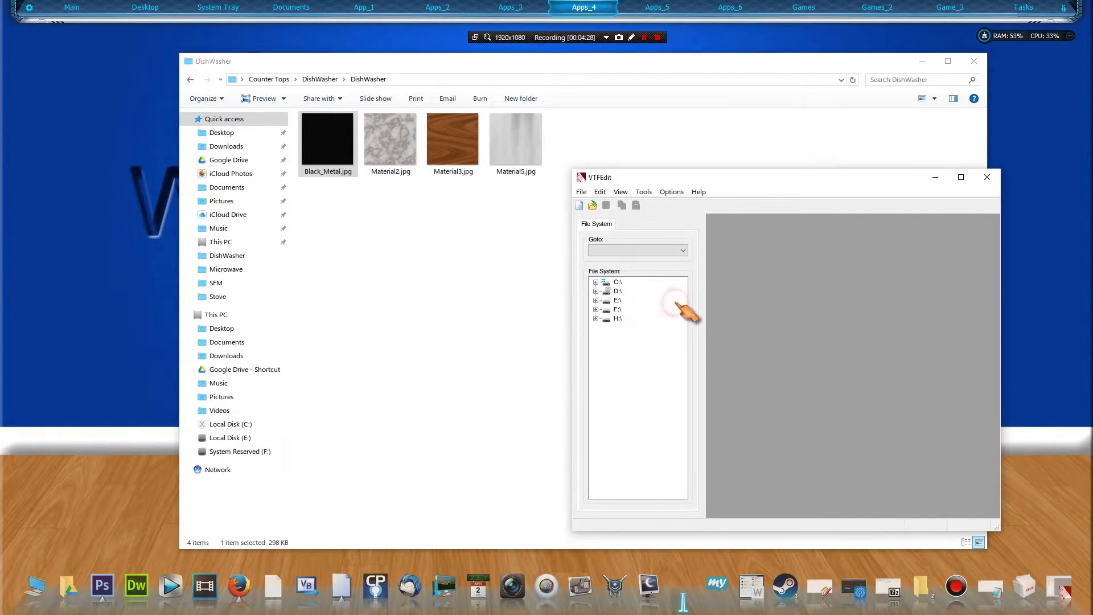
left_click(881, 469)
Save the imported black texture as a VTF file named Black_Metal in the nested DishWasher folder
left_click(582, 191)
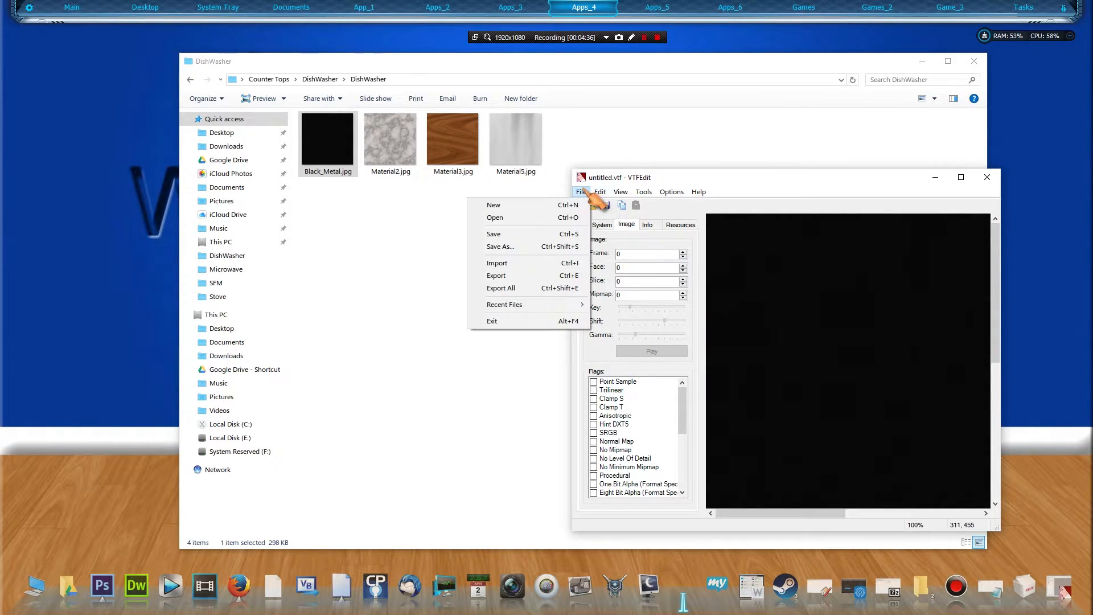
left_click(557, 245)
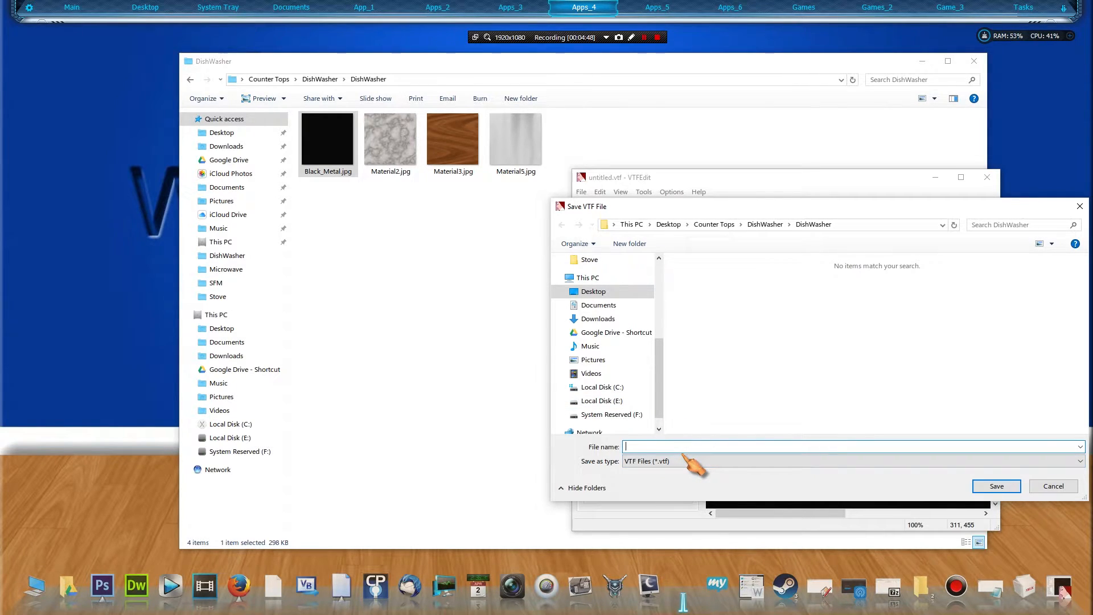
type("Black_Metal")
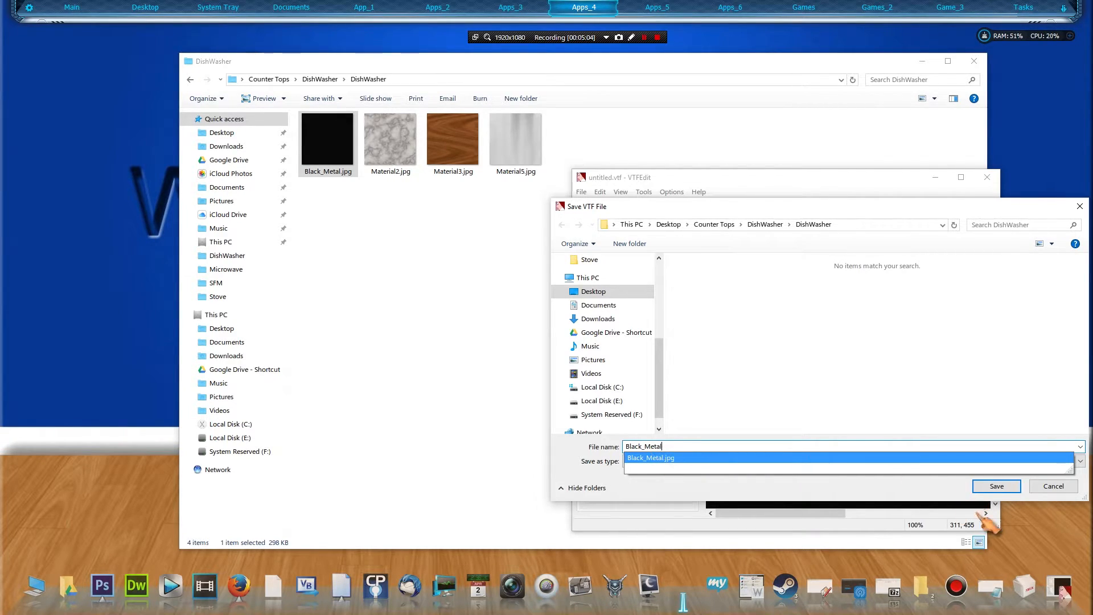
left_click(988, 485)
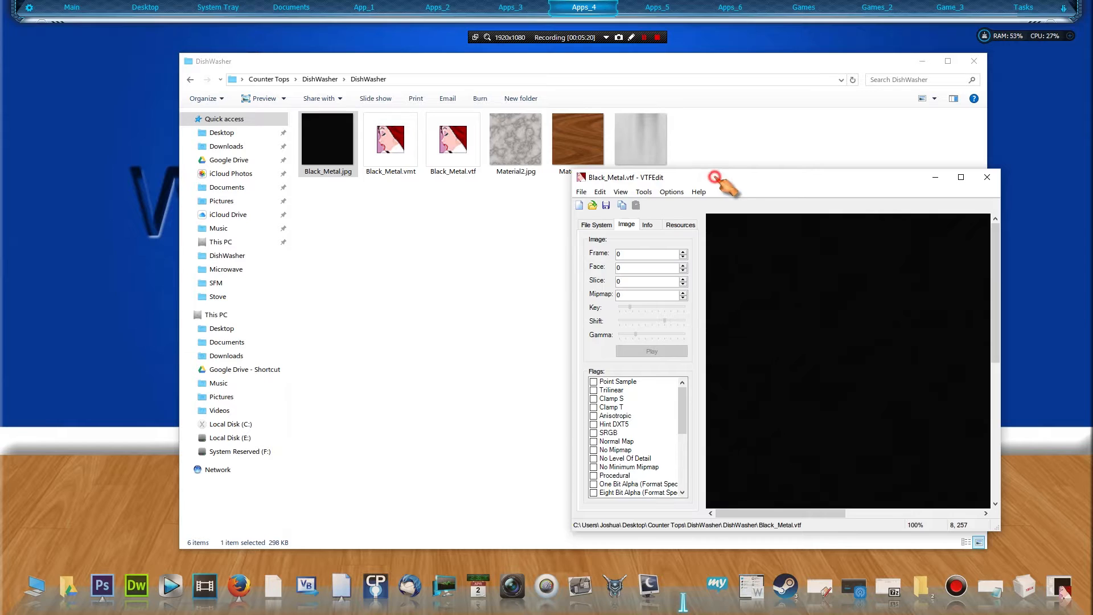
Move the VTFEdit window clear of the folder's files and import Material2.jpg with the default VTF options
left_click_drag(712, 177, 588, 149)
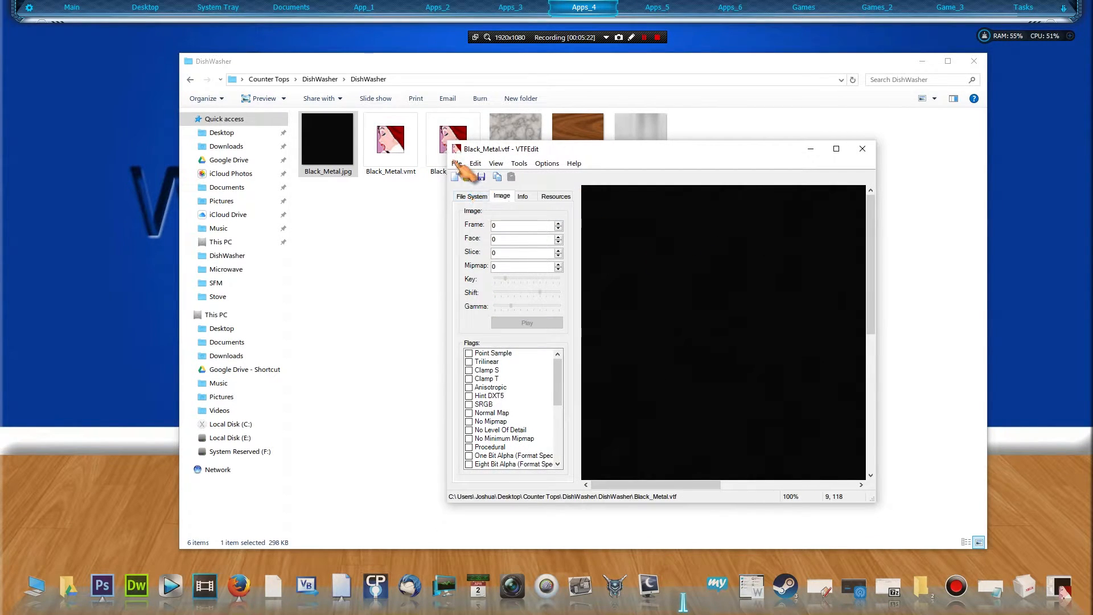
left_click_drag(501, 153, 572, 199)
left_click(529, 210)
left_click(495, 280)
double_click(736, 303)
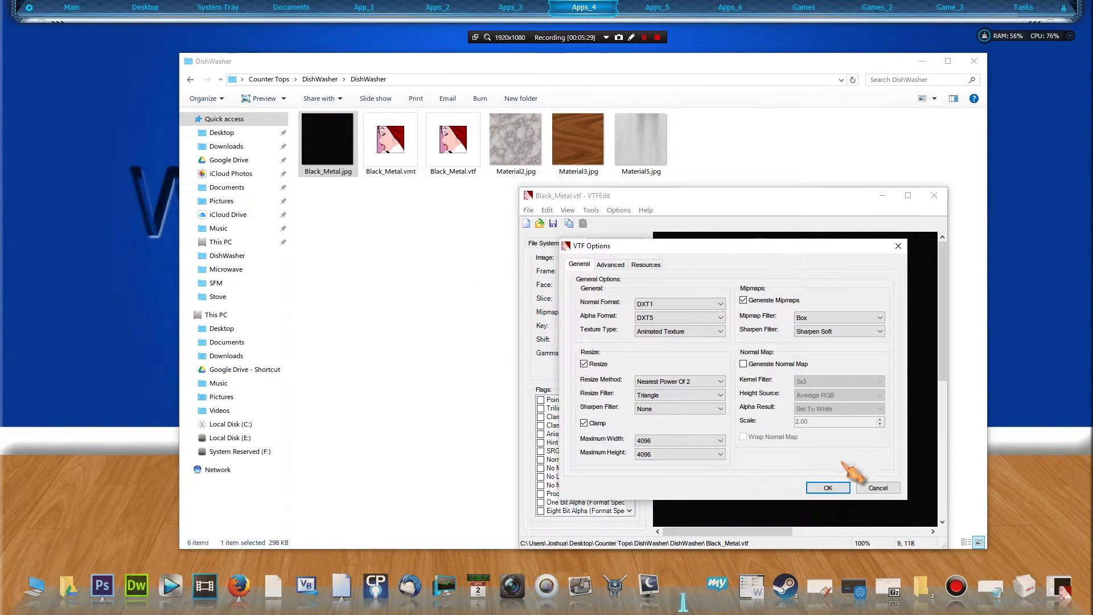
left_click(842, 489)
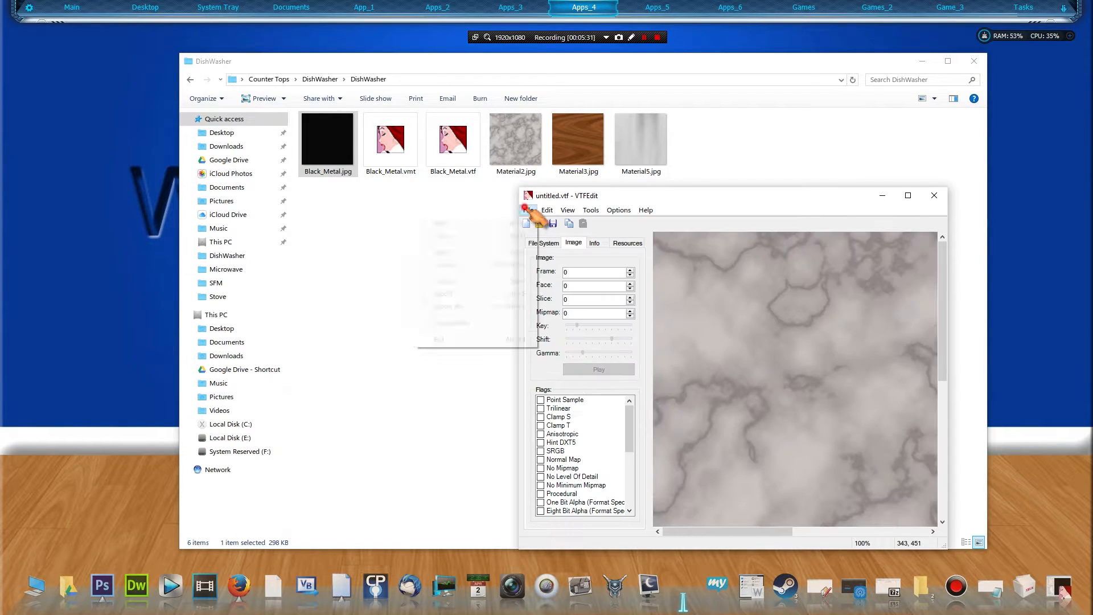
Save the imported marble texture as a VTF file named Marble in the same DishWasher folder
left_click(528, 210)
left_click(505, 265)
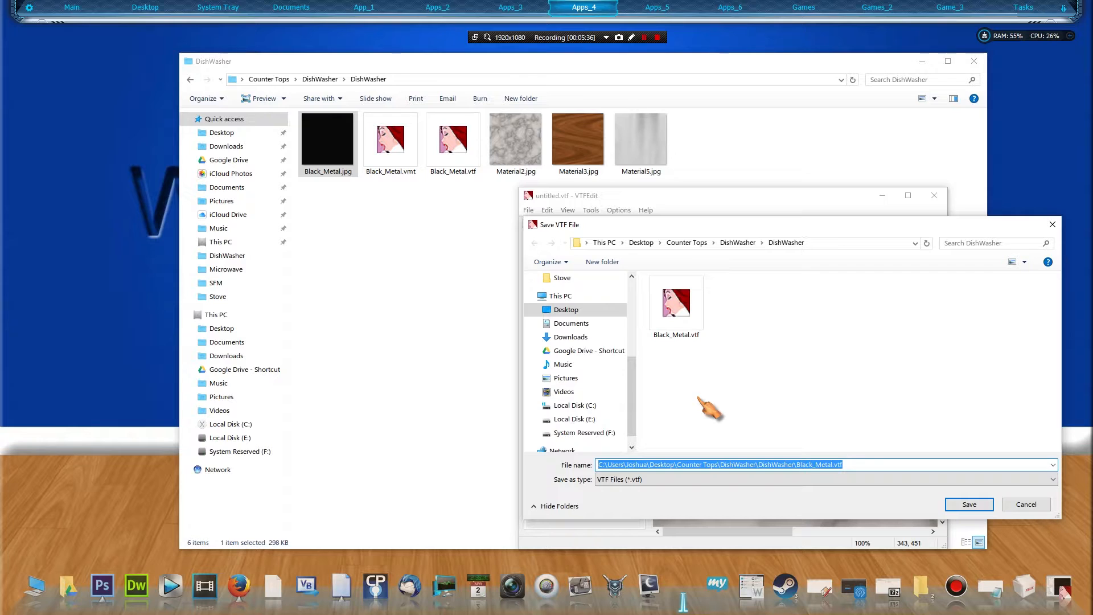
type("MAr")
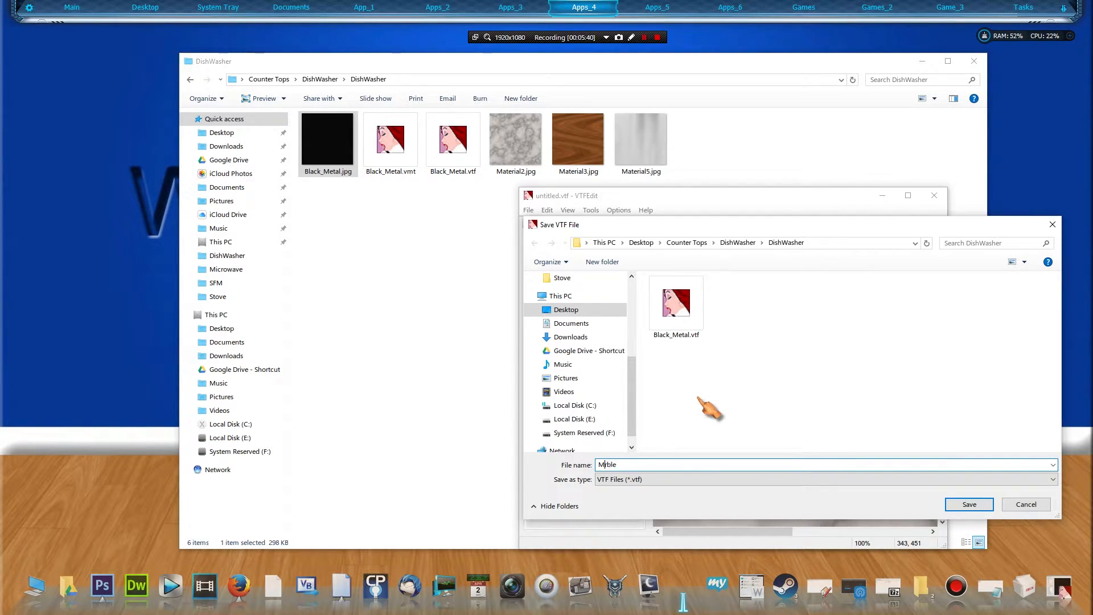
type("a")
left_click(968, 505)
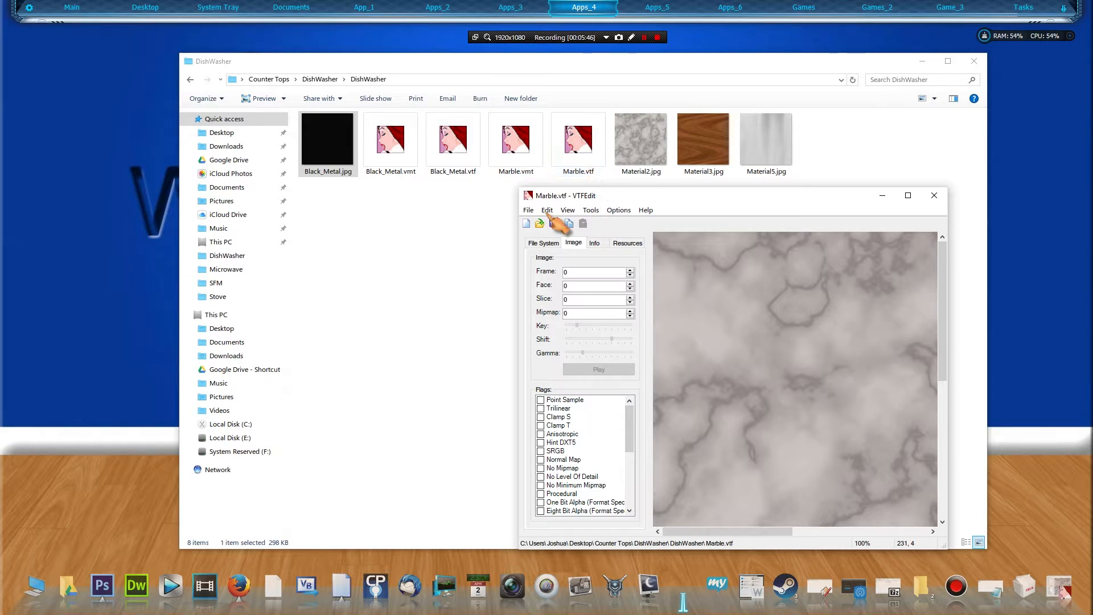
Import the wood texture Material3.jpg with the default VTF options
left_click(528, 210)
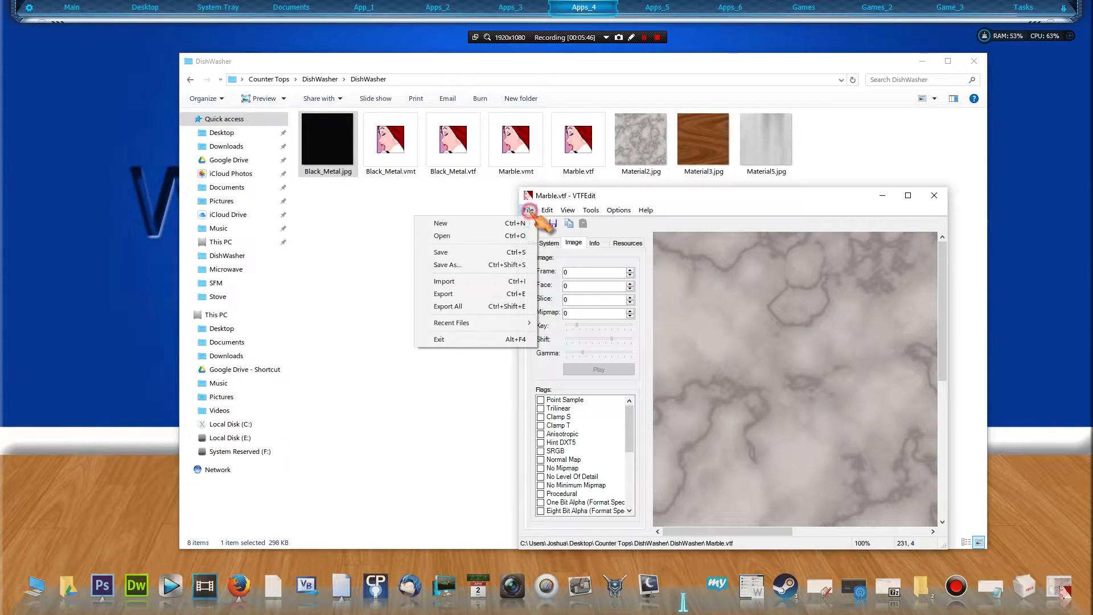
left_click(473, 282)
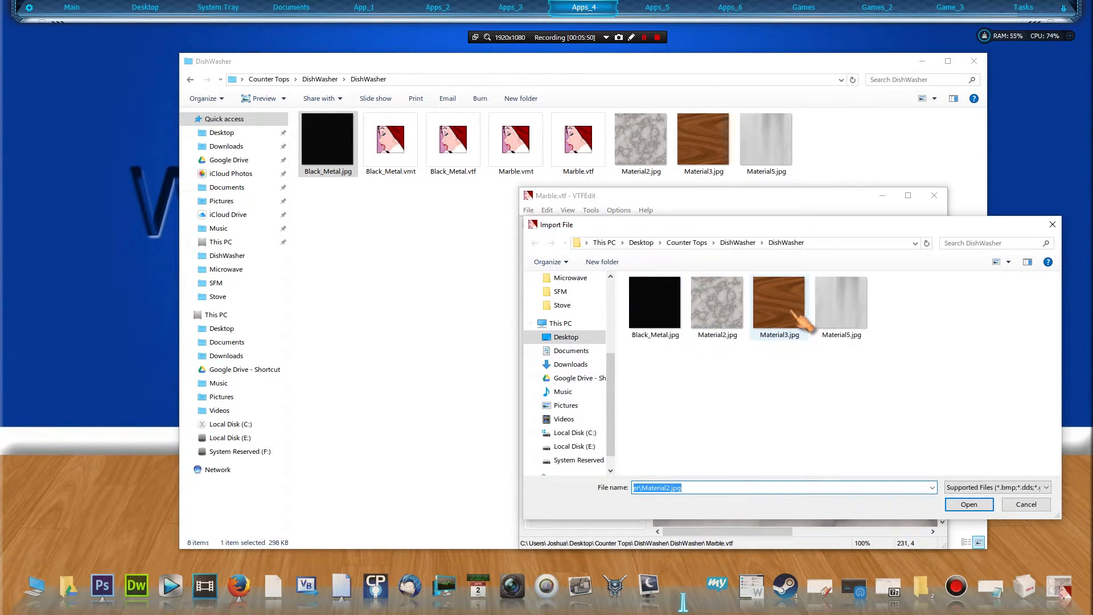
double_click(792, 313)
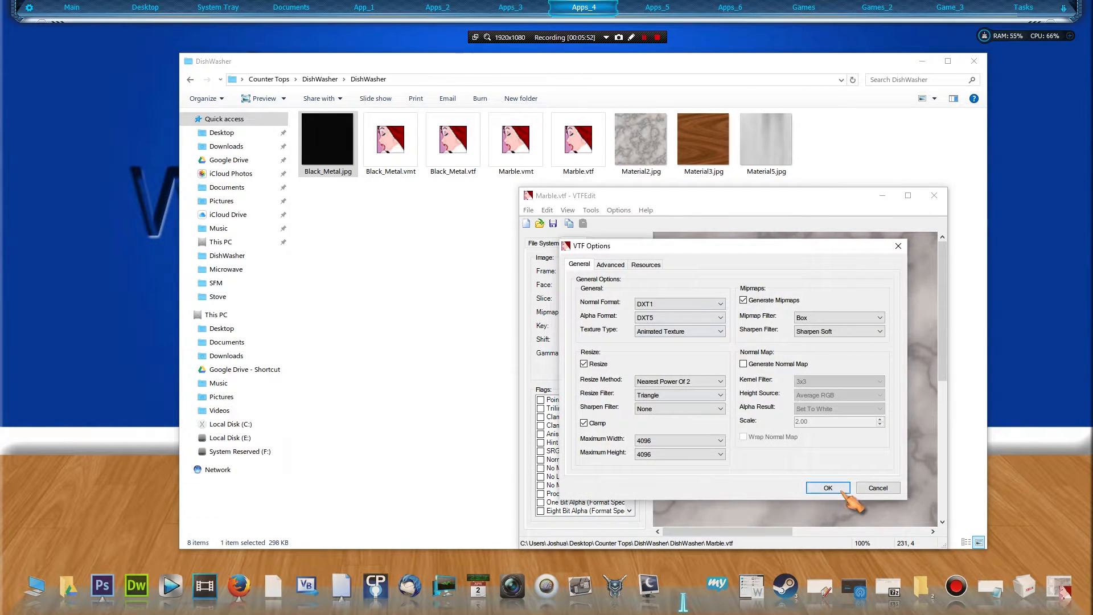
left_click(843, 492)
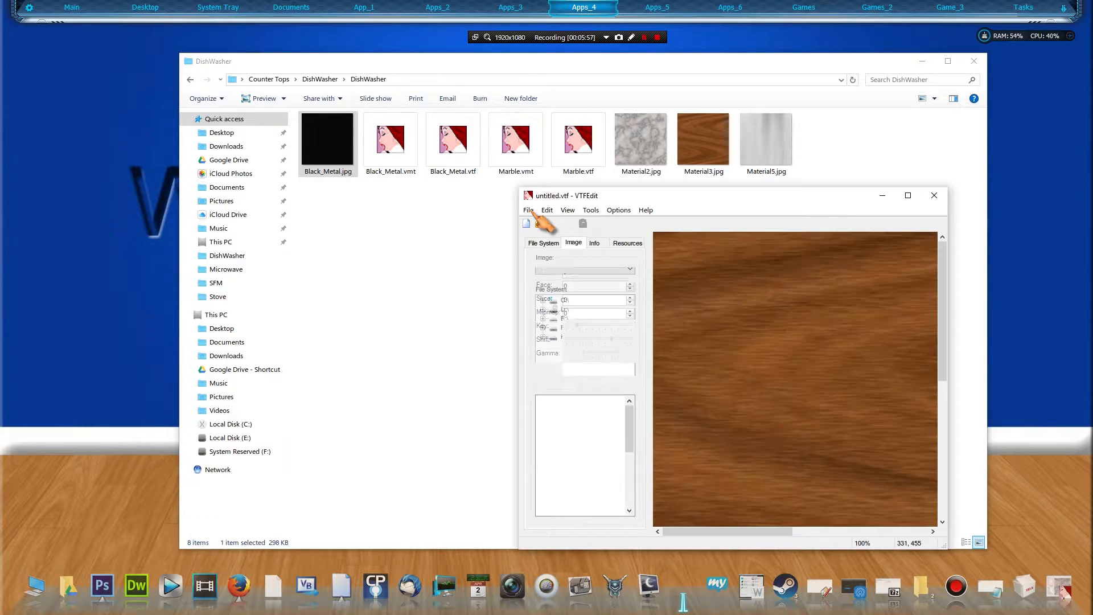
Save the imported wood texture as a VTF file named wOOD in the nested DishWasher folder
left_click(528, 210)
left_click(506, 266)
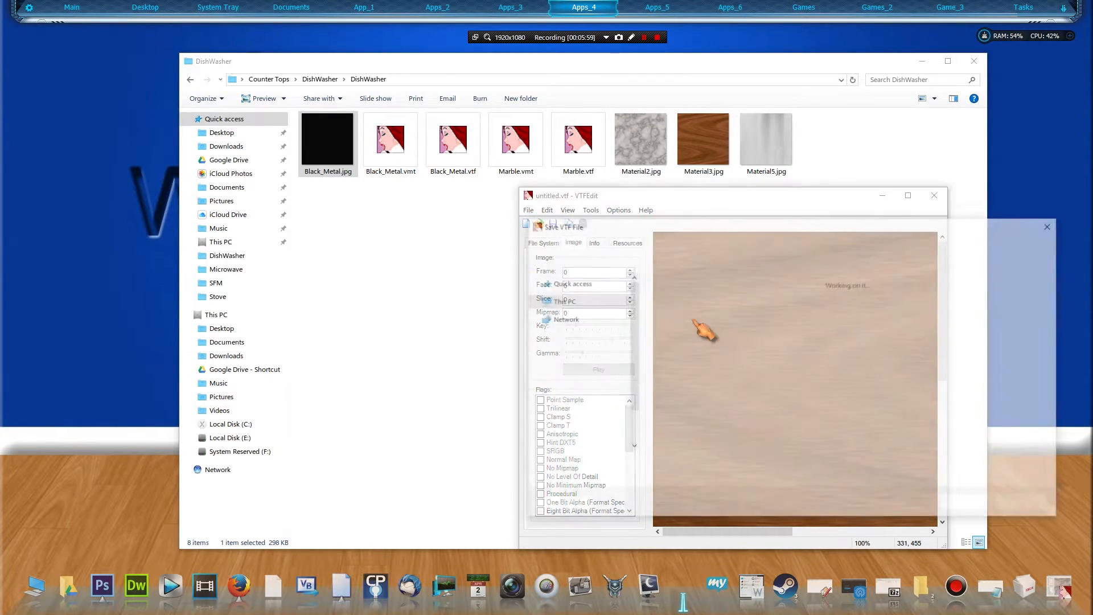
type("wOOD")
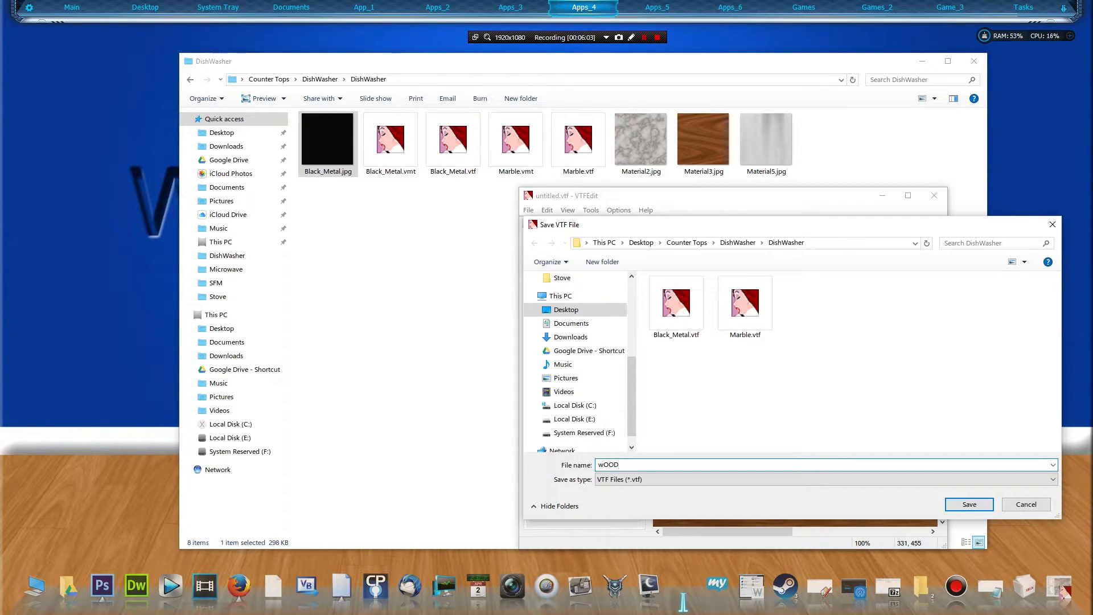
key("Return")
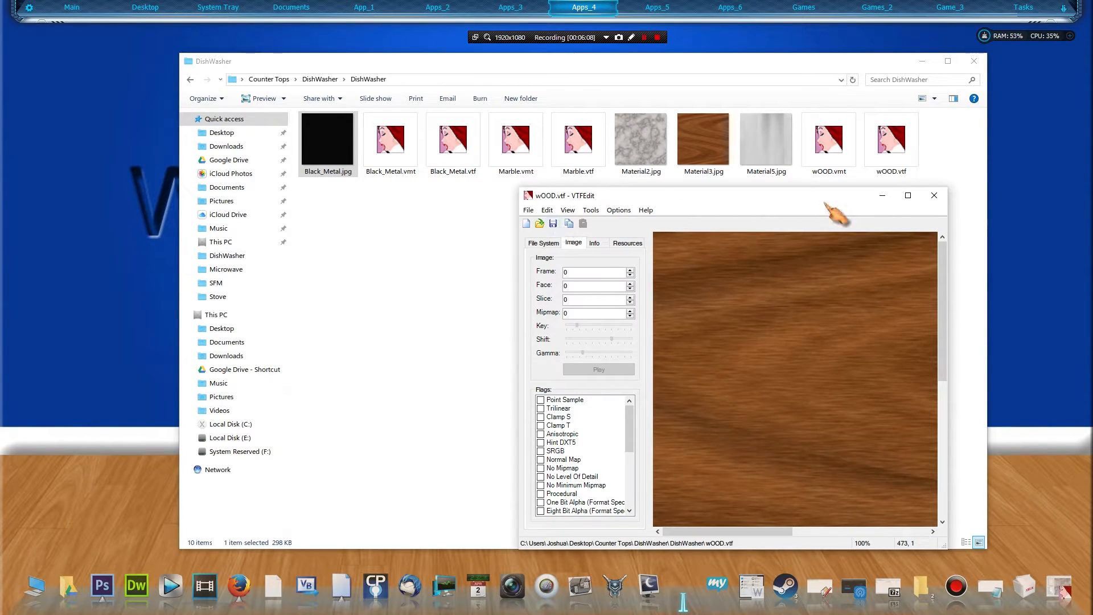
left_click(934, 196)
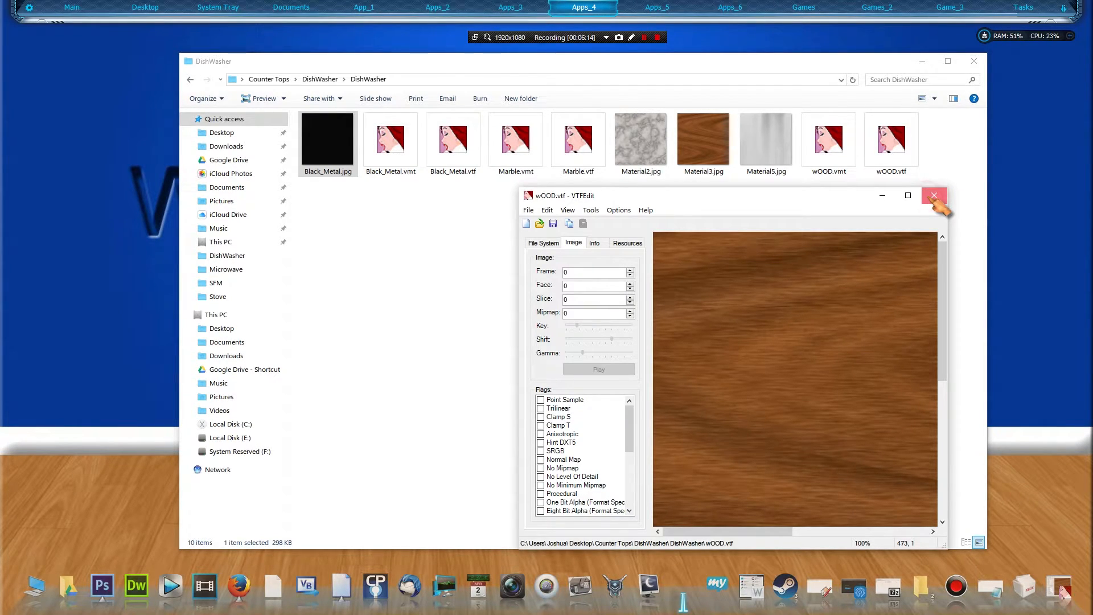
Import the metal texture Material5.jpg with the default VTF options
left_click(529, 210)
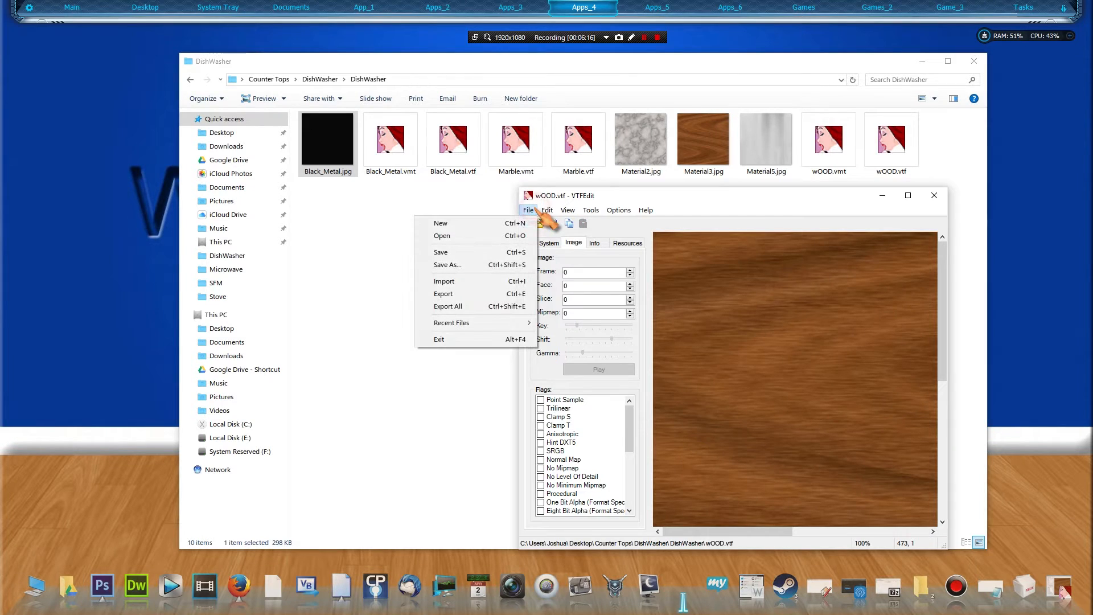
left_click(489, 281)
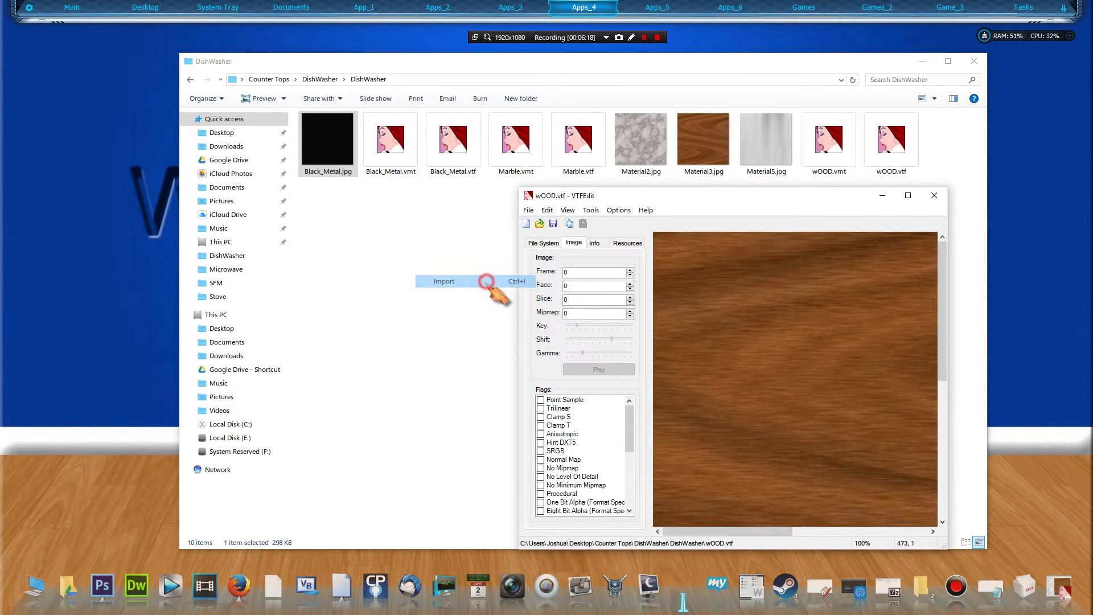
double_click(842, 307)
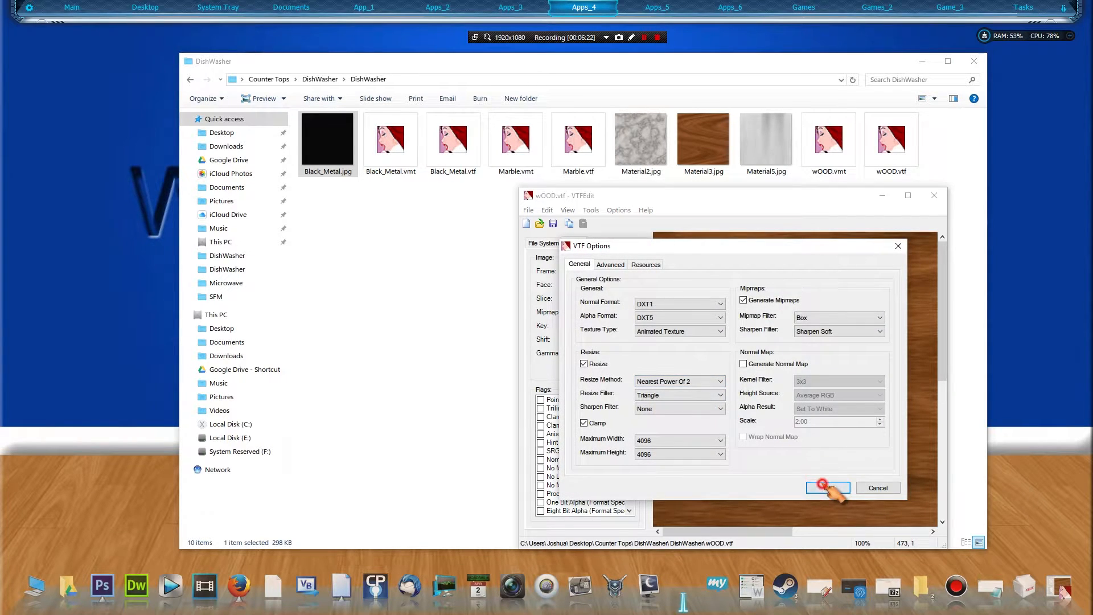
left_click(823, 486)
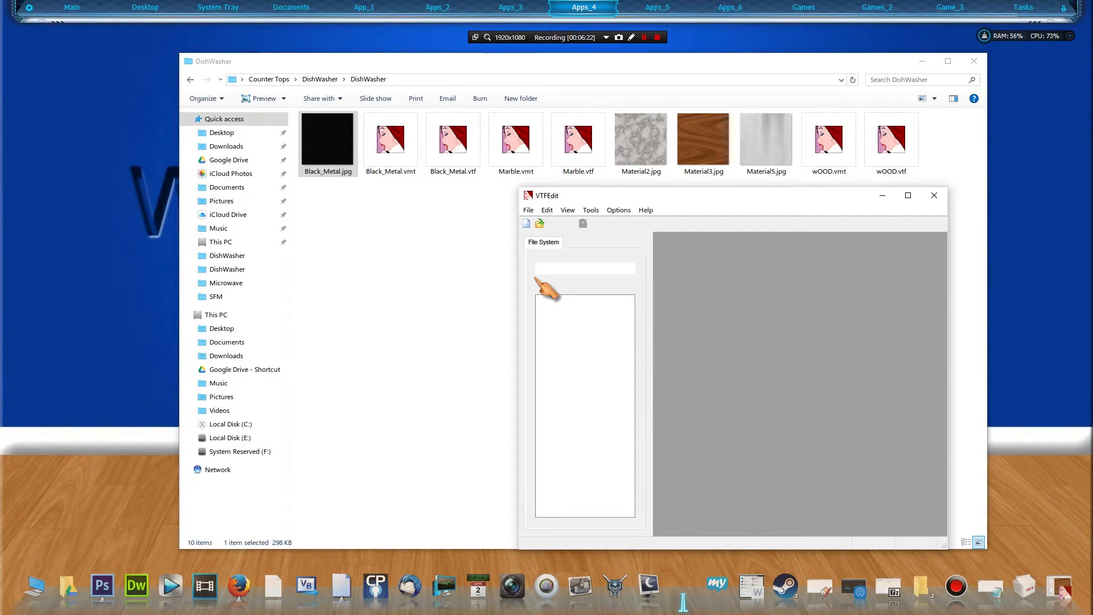
Save the imported metal texture as a VTF file named Metal in the DishWasher folder and close VTFEdit
left_click(529, 210)
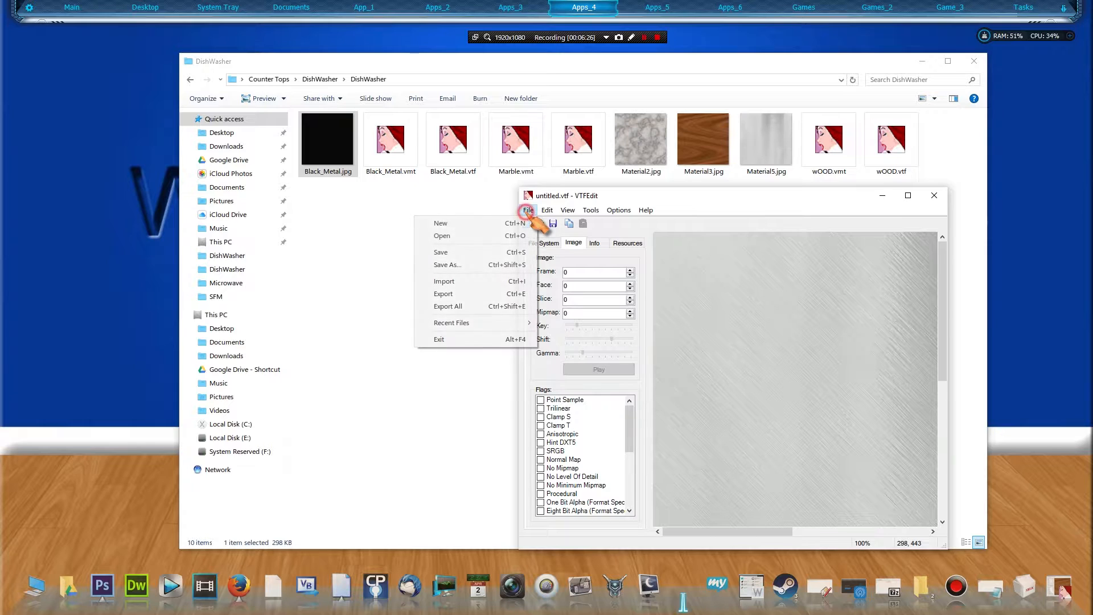
left_click(494, 265)
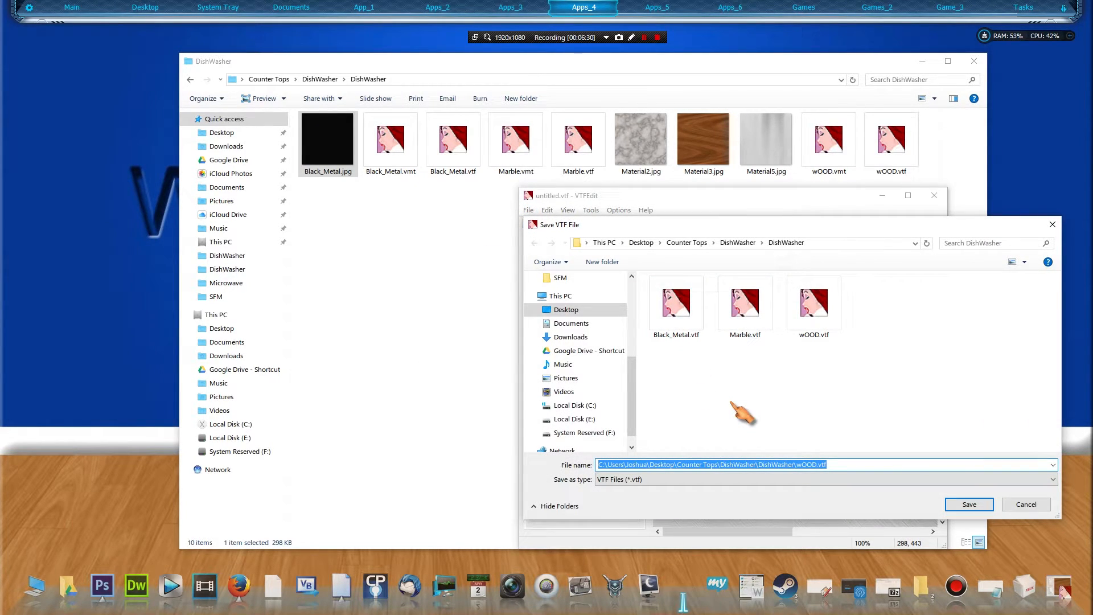
type("mETAL")
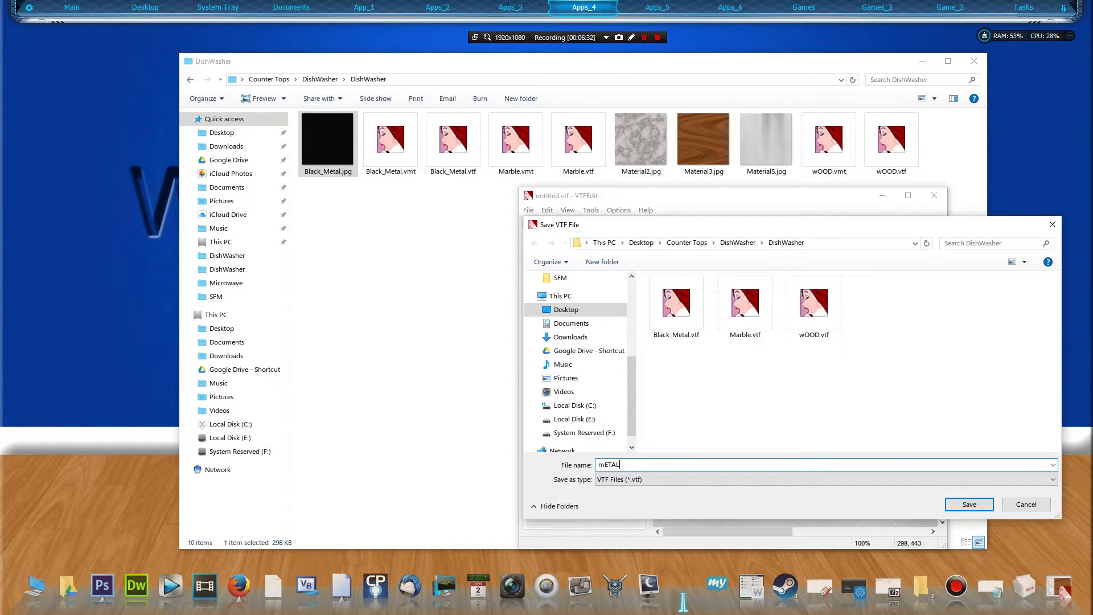
type("Met")
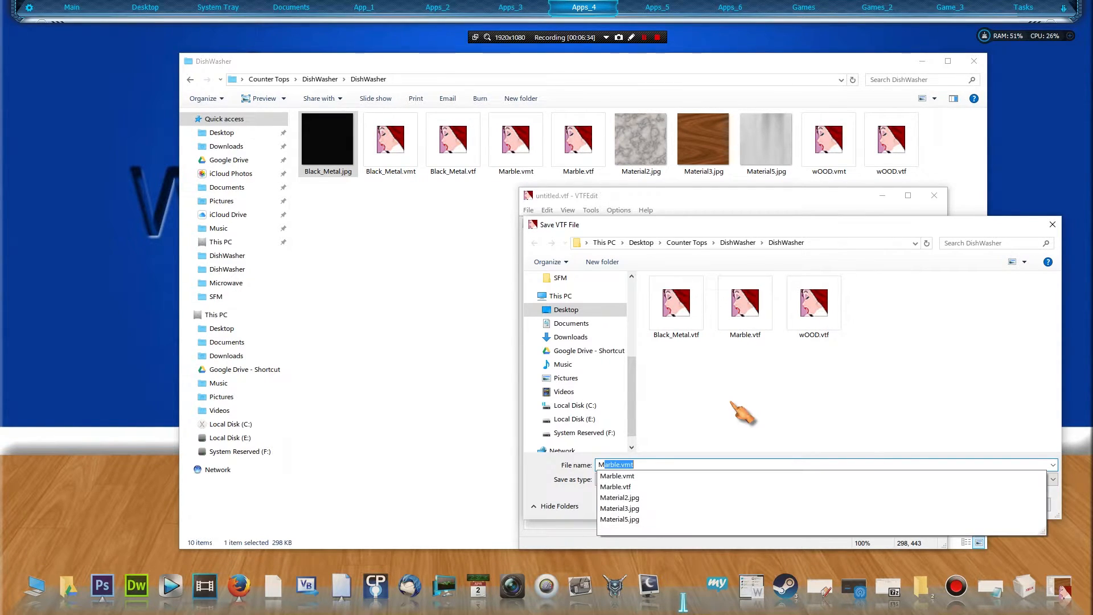
type("al")
key("Return")
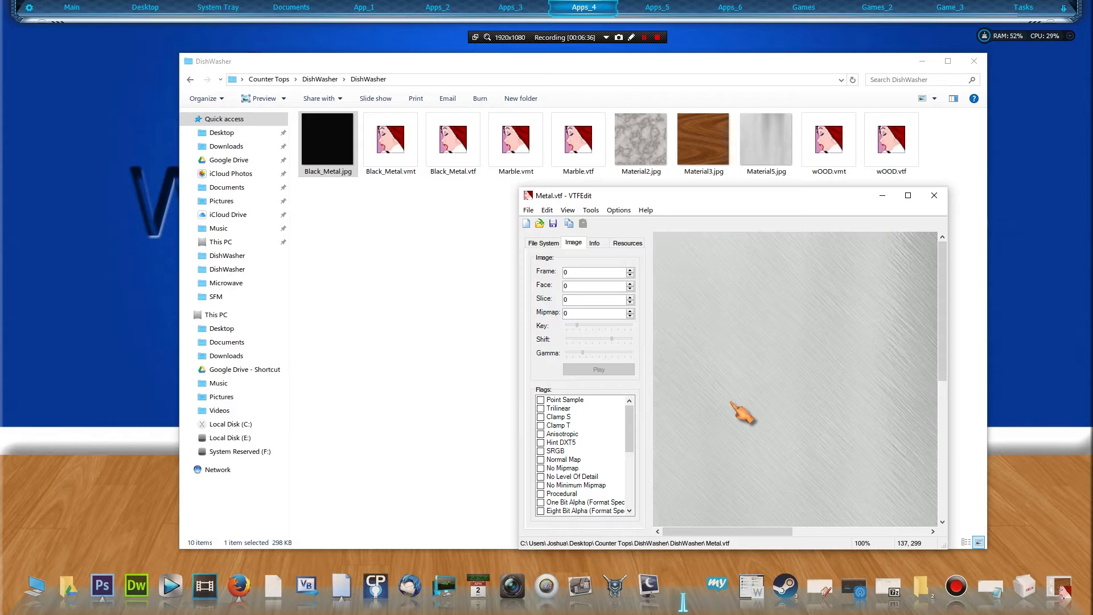
left_click(934, 196)
Rename the wood texture's VMT file as Wood.vmt in the DishWasher folder
left_click(954, 159)
right_click(954, 159)
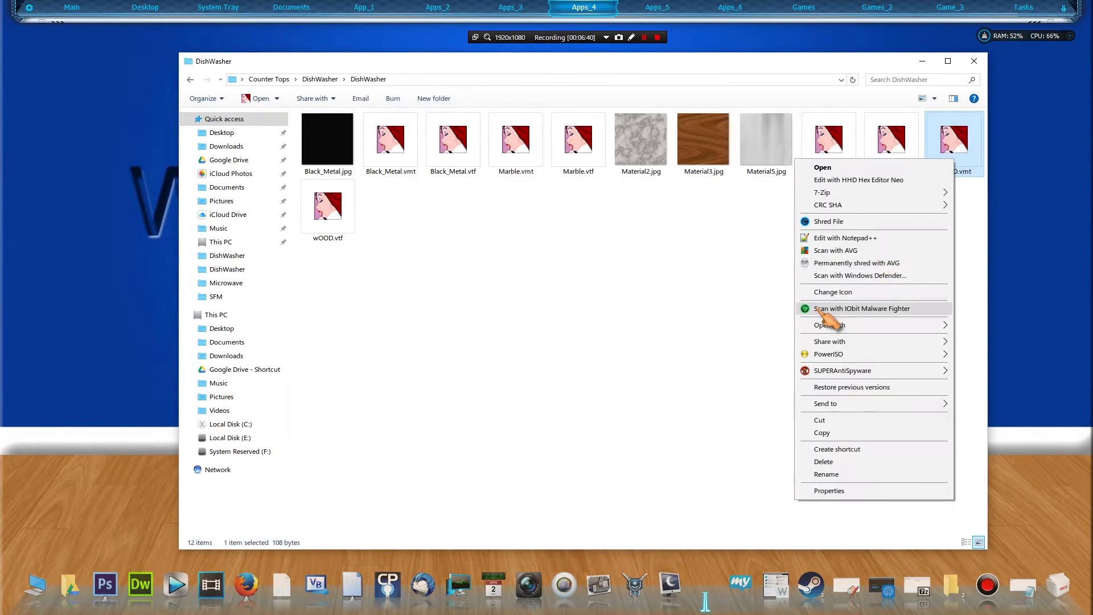
left_click(820, 476)
key("Escape")
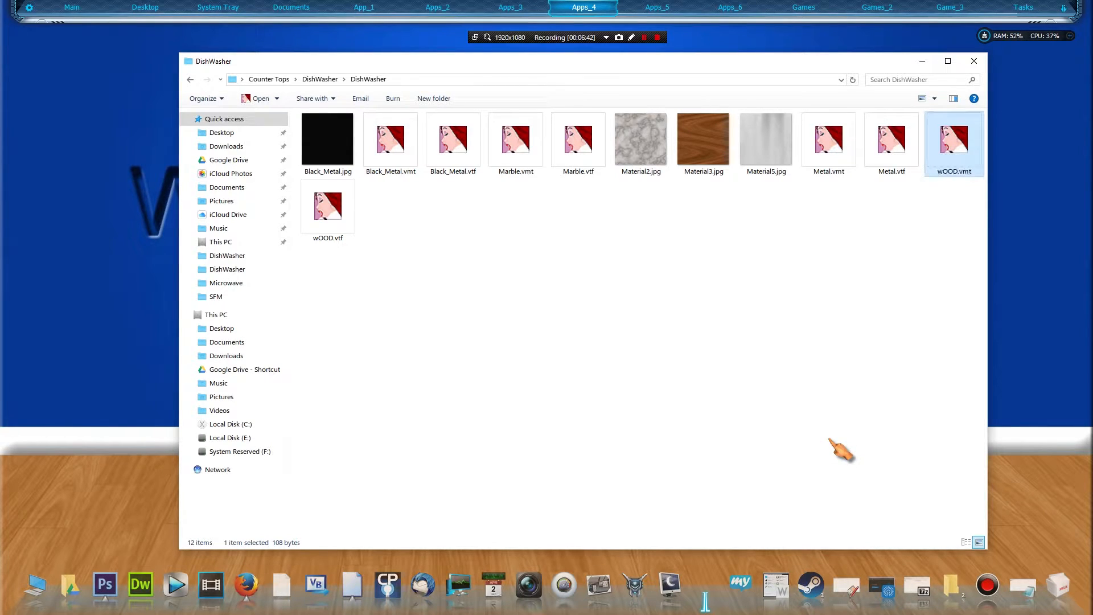
right_click(946, 151)
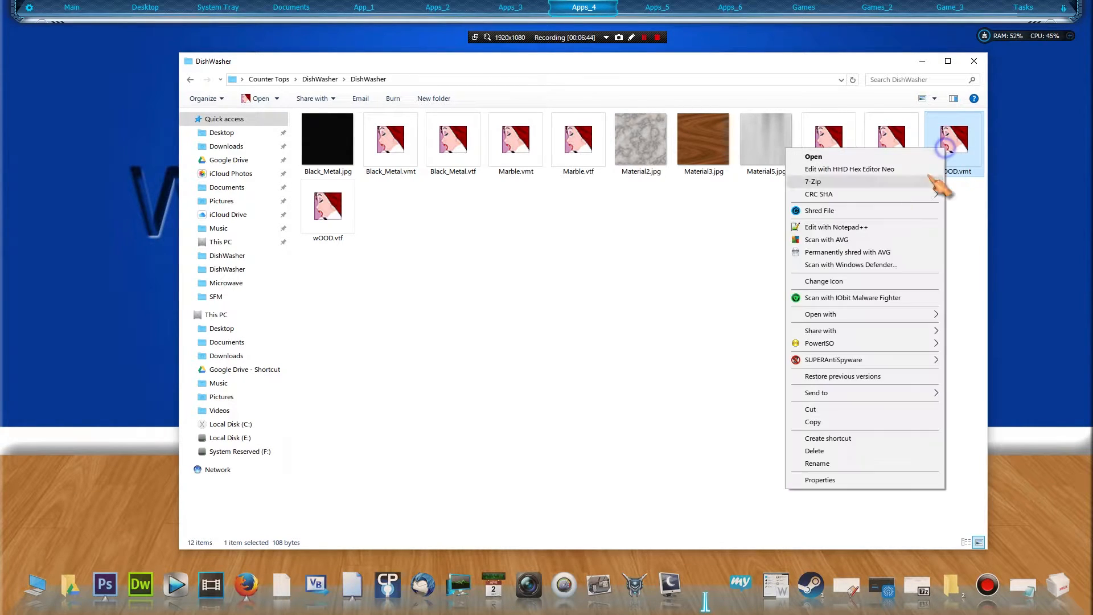
left_click(815, 463)
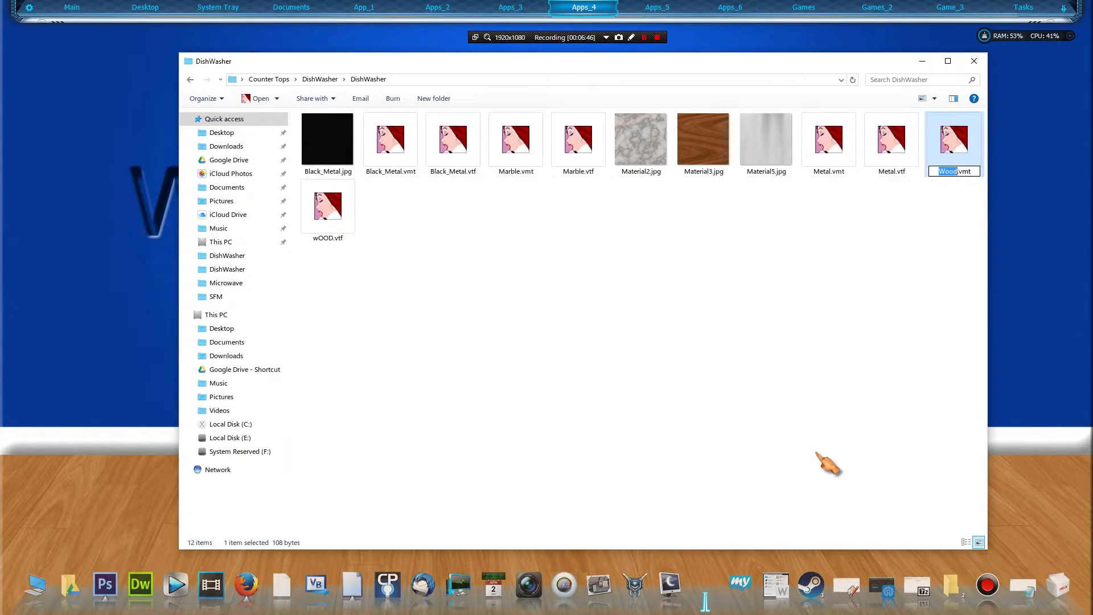
Rename the wood texture's VTF file as Wood.vtf
right_click(323, 228)
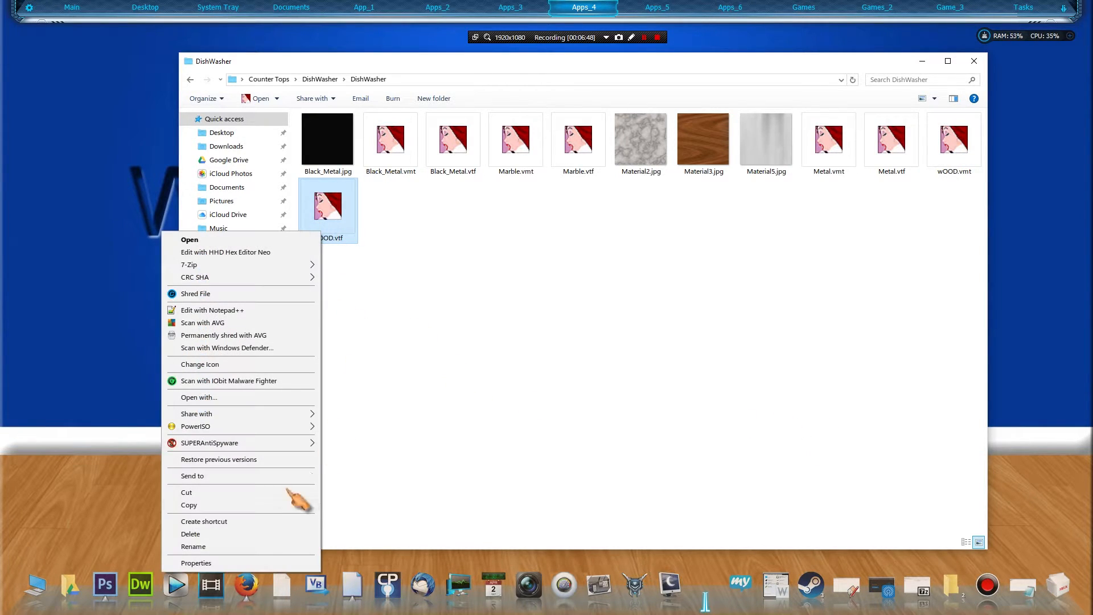
left_click(264, 546)
type("Wood")
key("Return")
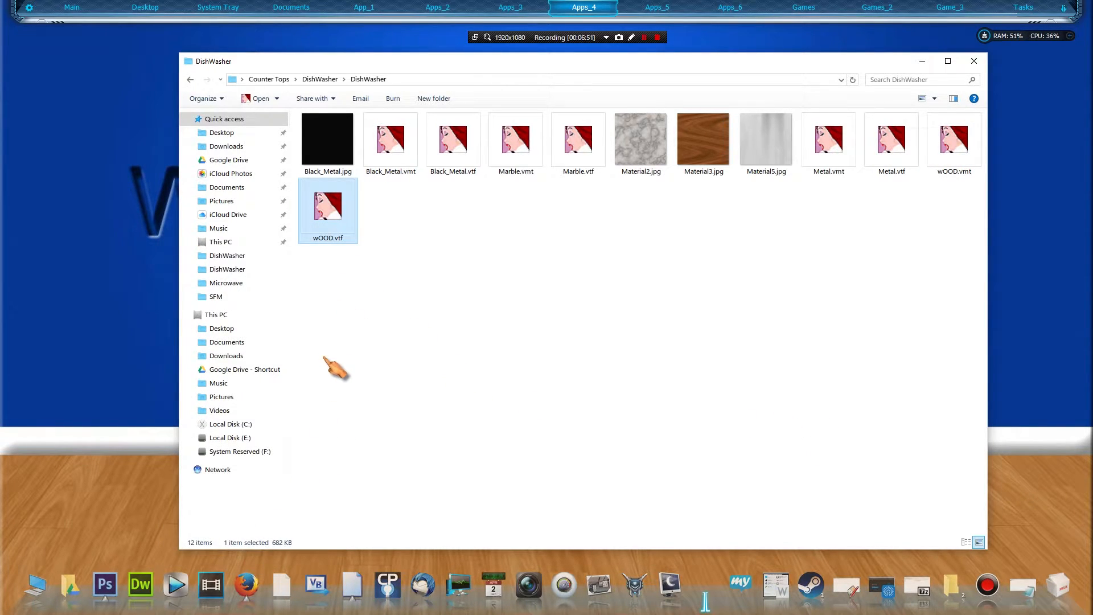
left_click(945, 154)
left_click(912, 153)
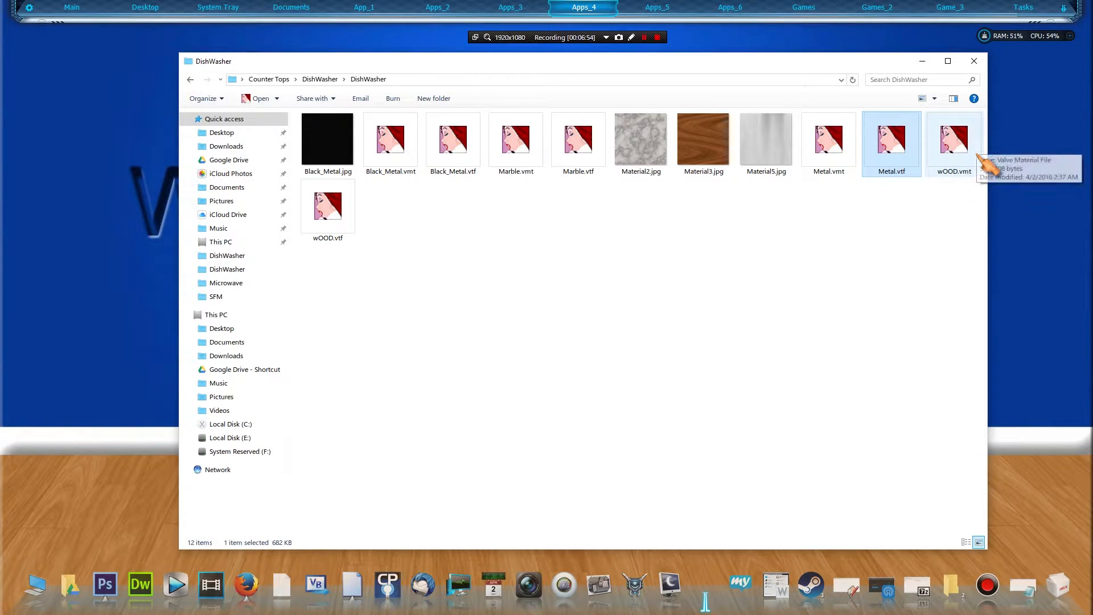
left_click(476, 313)
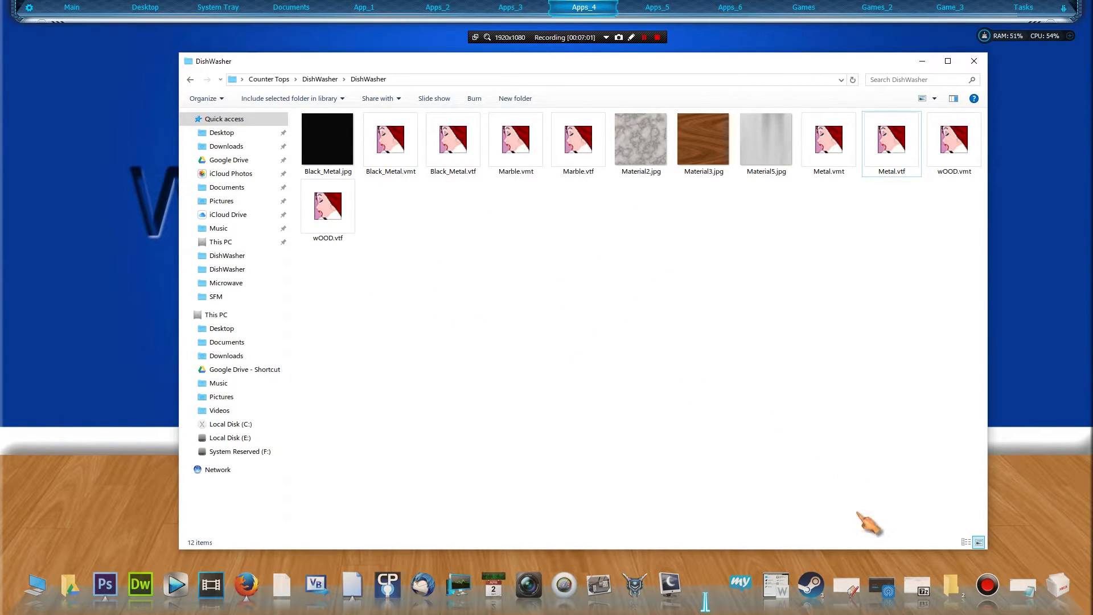
Switch to MilkShape 3D and set Material5's texture to Metal.vtf from the nested DishWasher folder in Counter Tops
left_click(1056, 586)
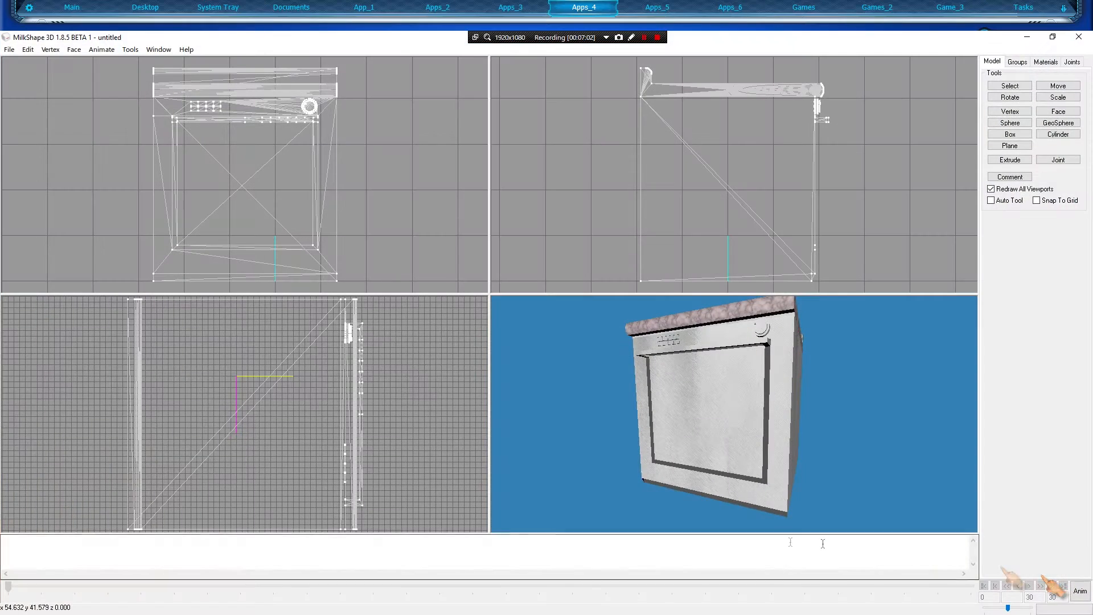
left_click(1045, 63)
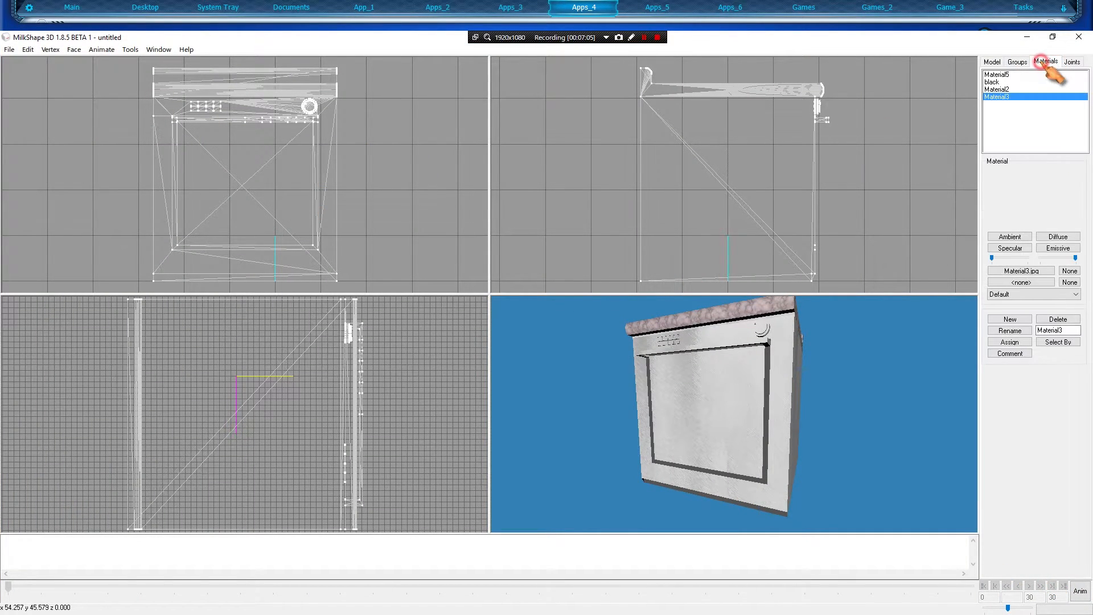
left_click(1008, 77)
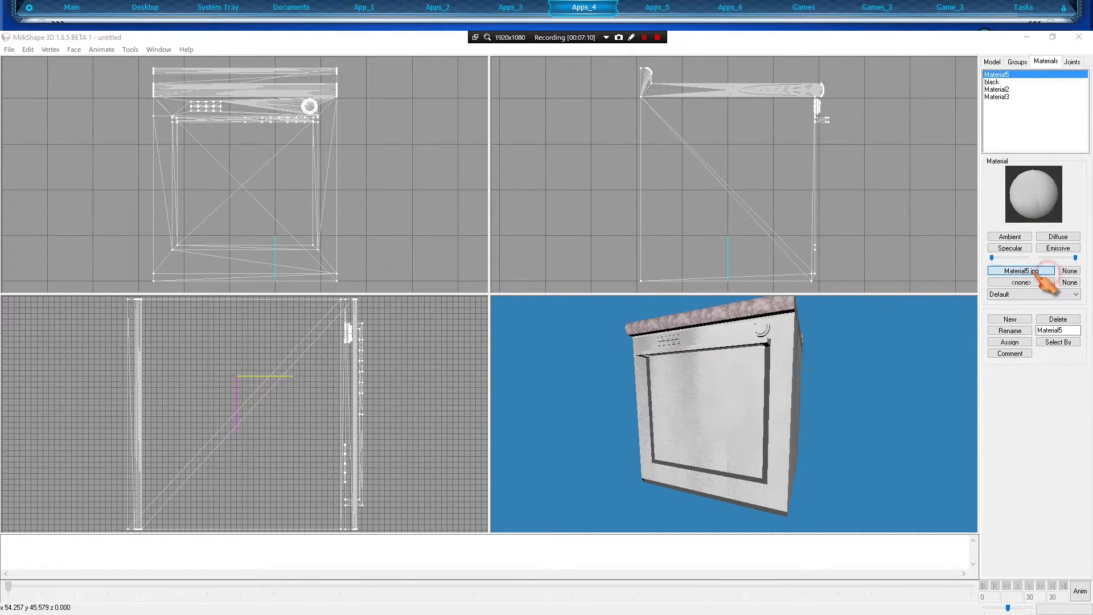
left_click(1009, 270)
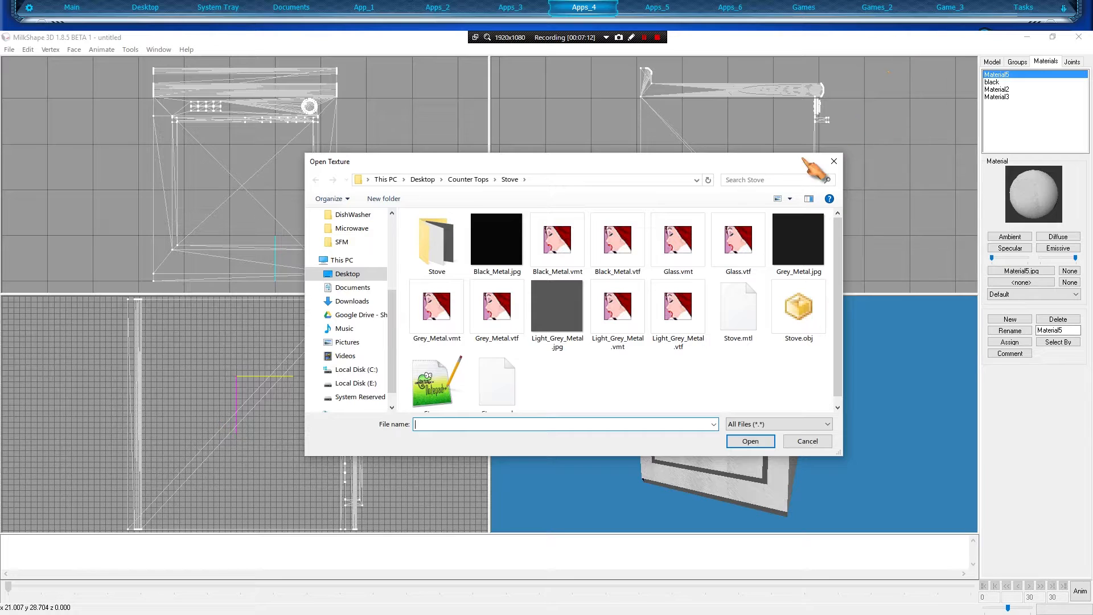
left_click(465, 179)
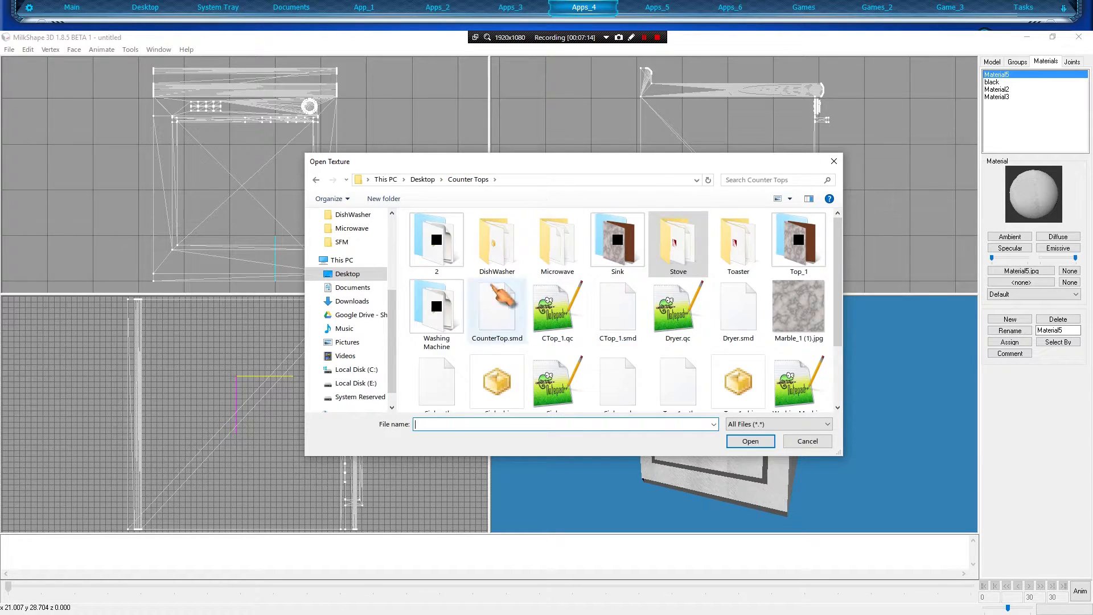
double_click(487, 259)
double_click(437, 227)
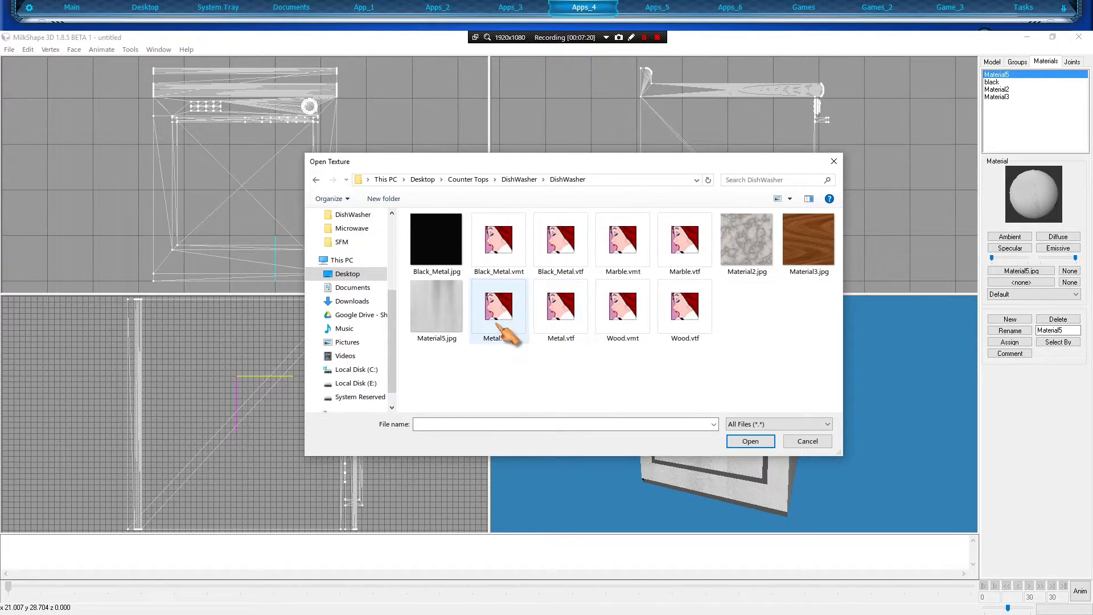
double_click(557, 323)
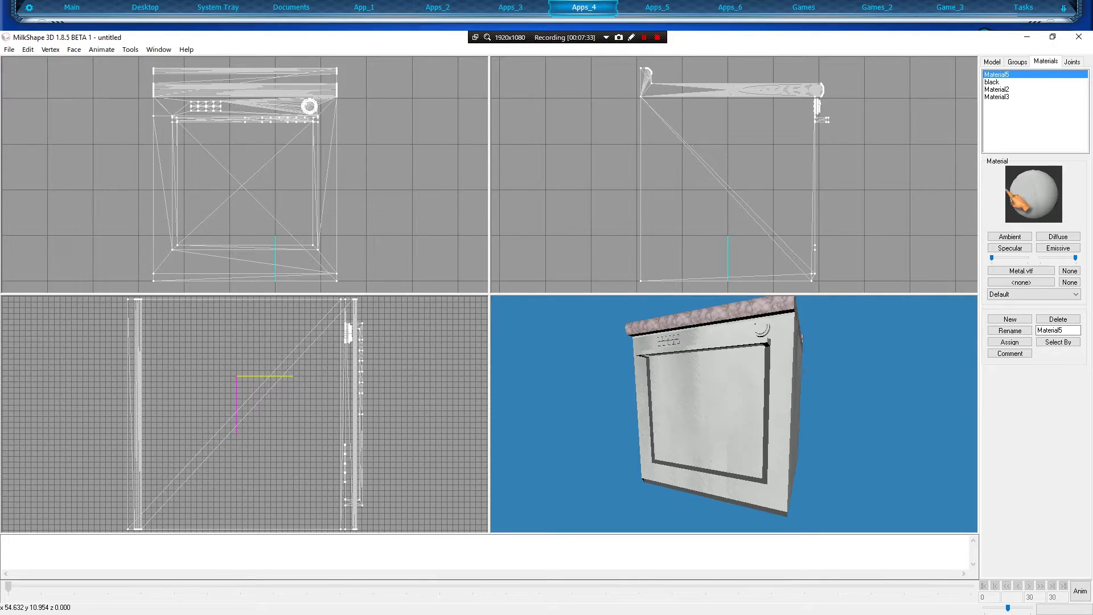
Set the black material's texture to Black_Metal.vtf and check the dishwasher's front in the 3D view
left_click(995, 82)
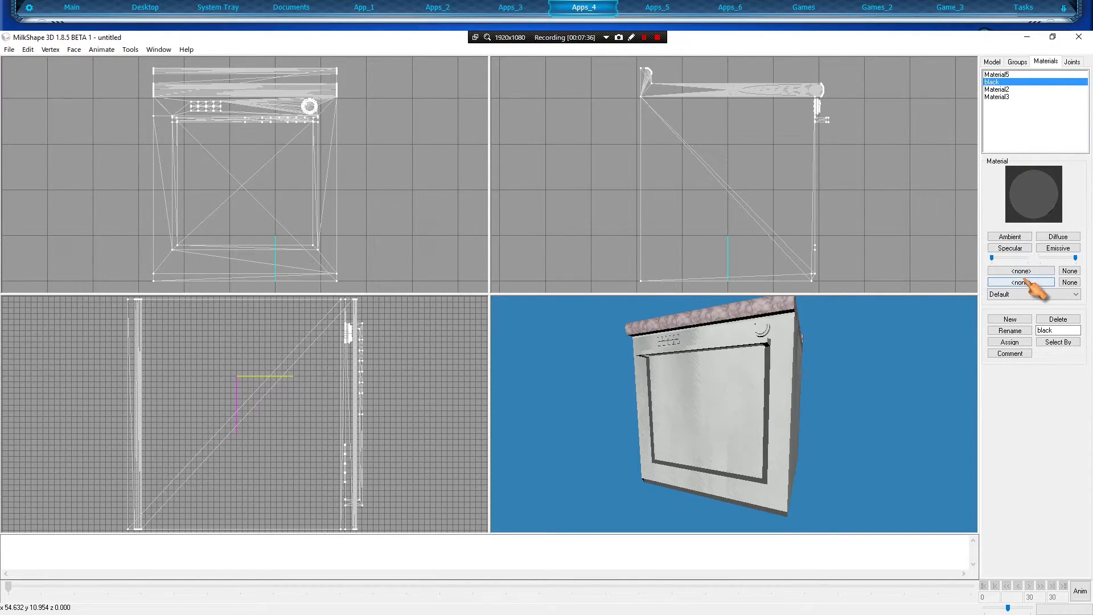
left_click(1010, 272)
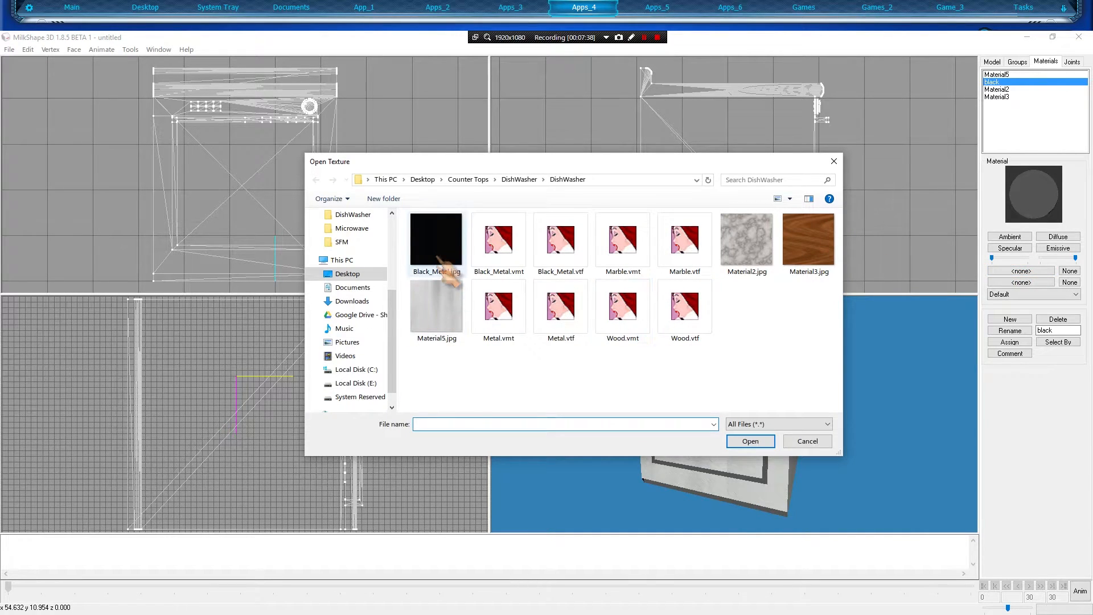
double_click(558, 239)
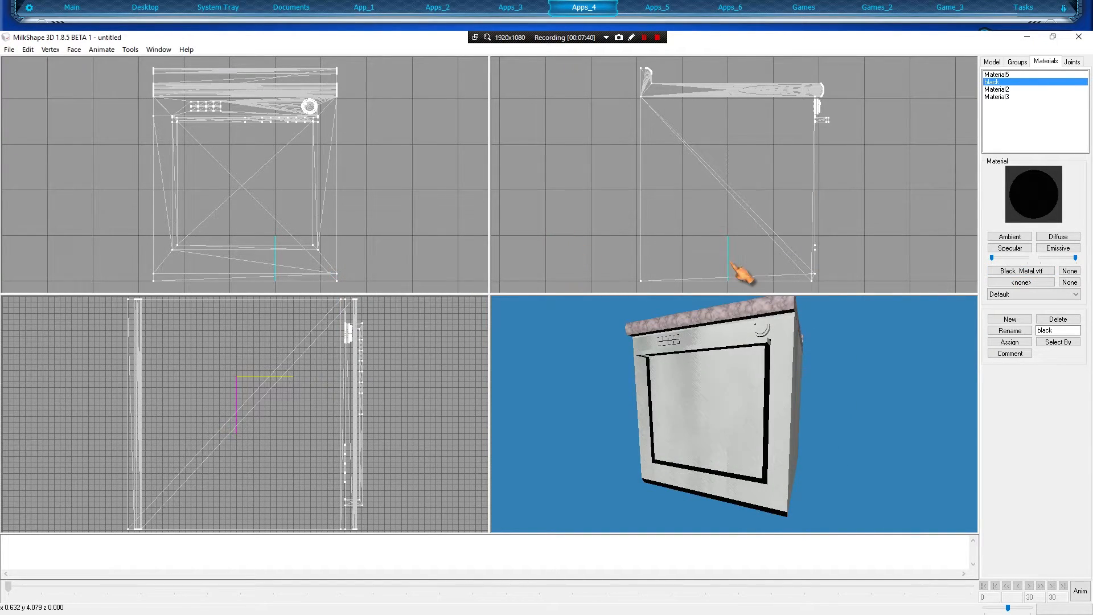
left_click_drag(799, 378, 770, 391)
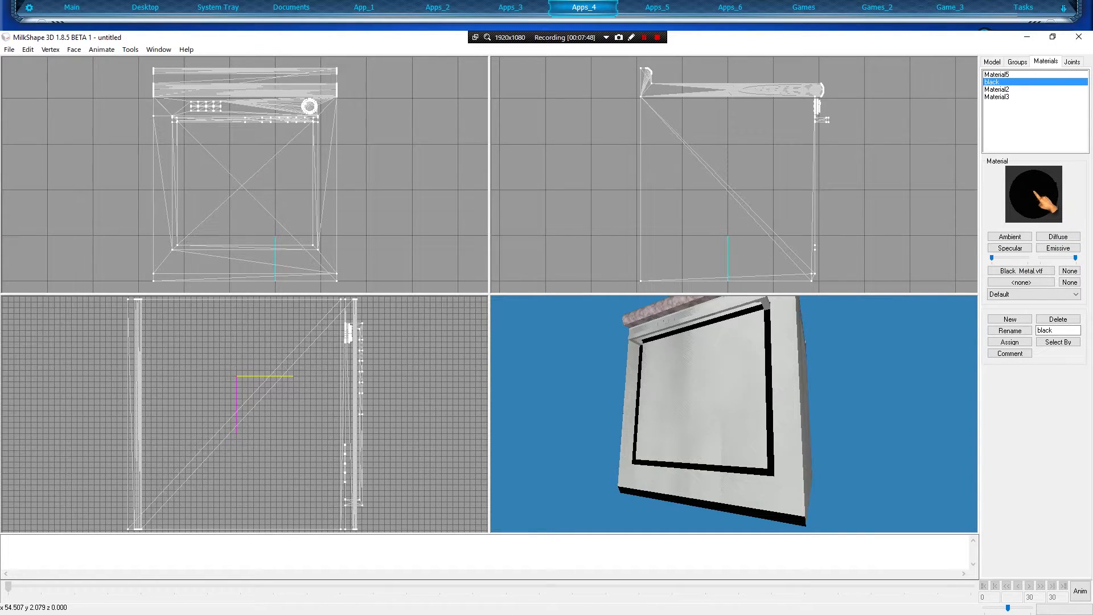
Set Material2's texture to Marble.vtf
left_click(997, 90)
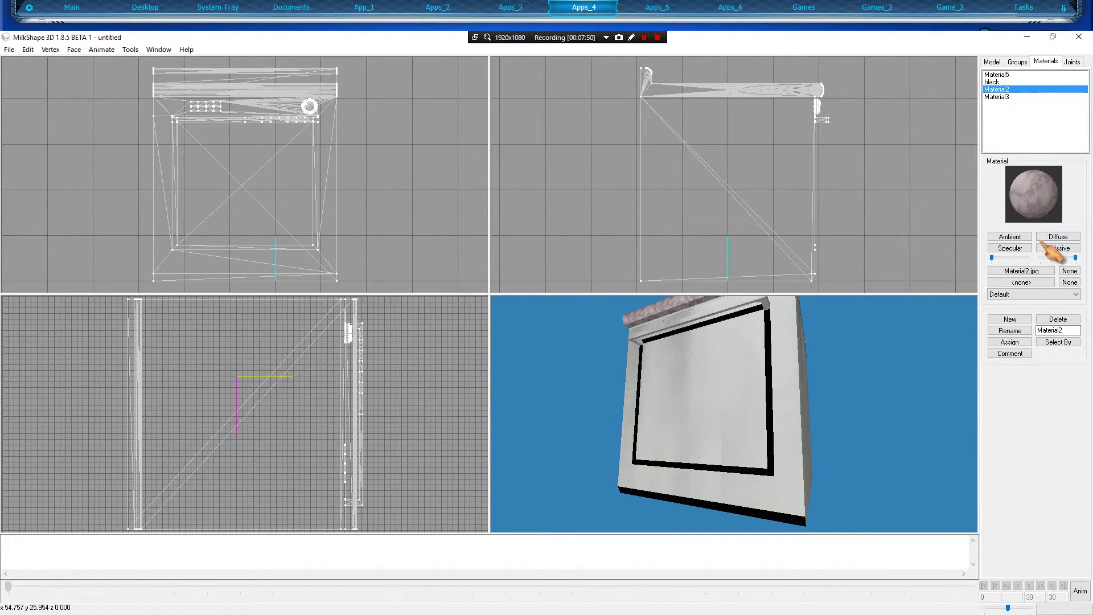
left_click(1031, 271)
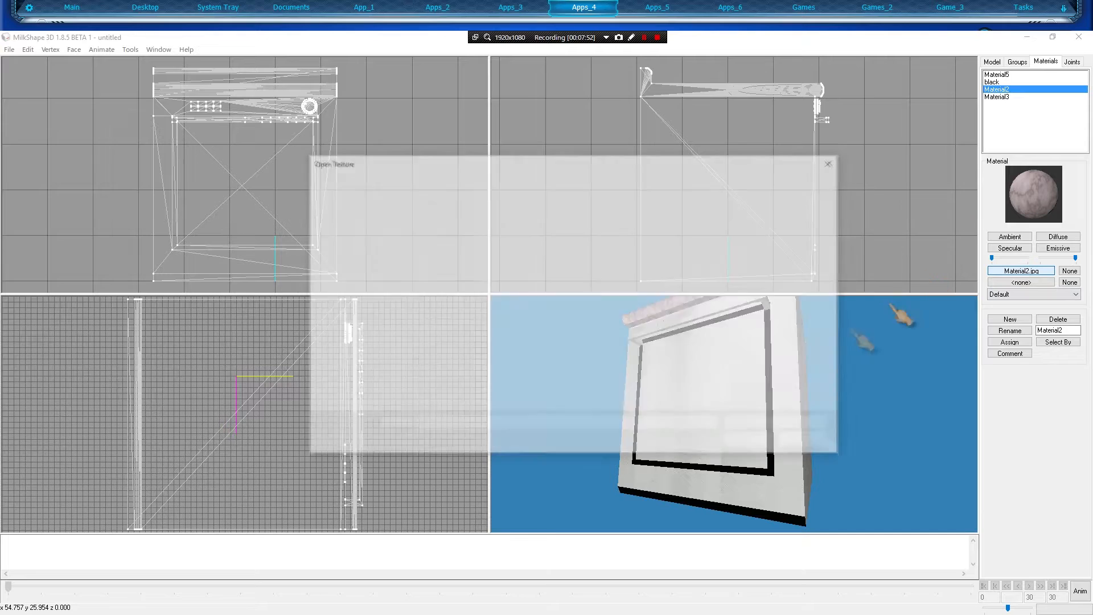
double_click(686, 227)
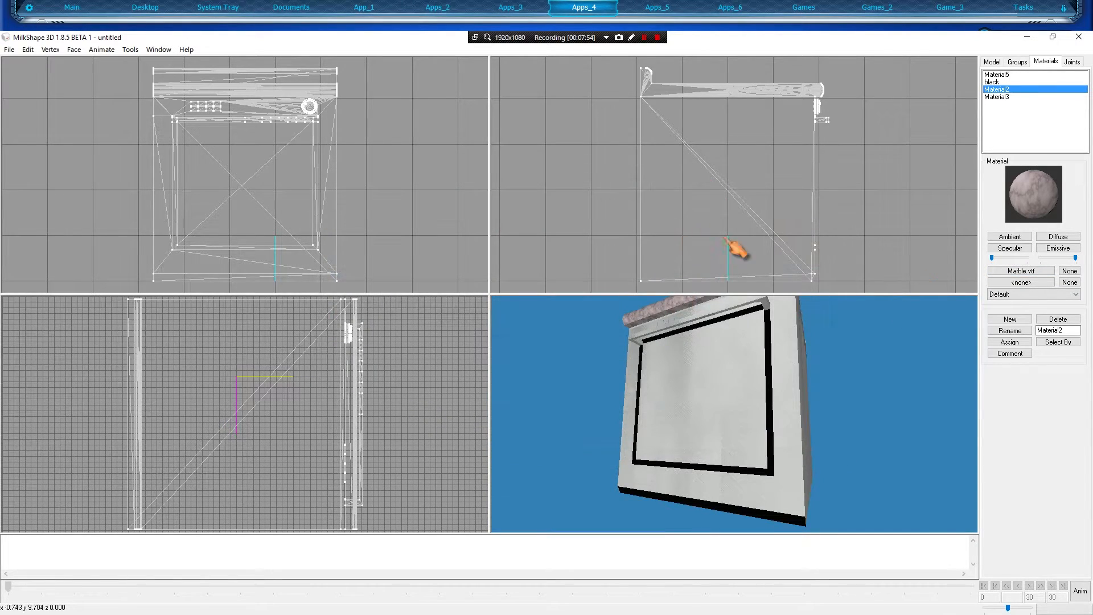
Set Material3's texture to Wood.vtf and check the dishwasher's front in the 3D view
left_click(993, 96)
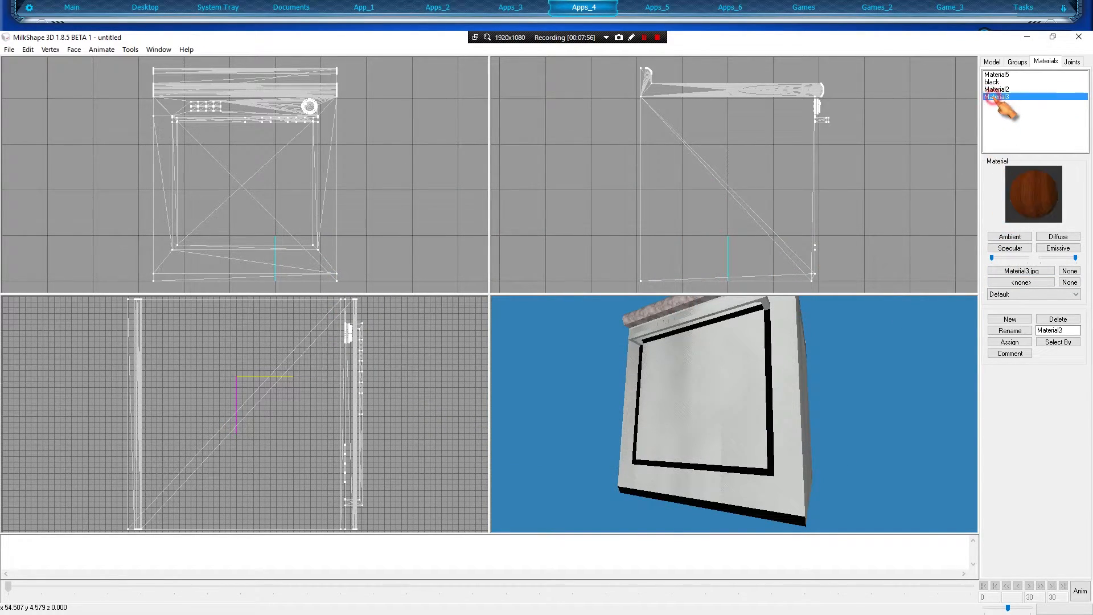
left_click(1027, 272)
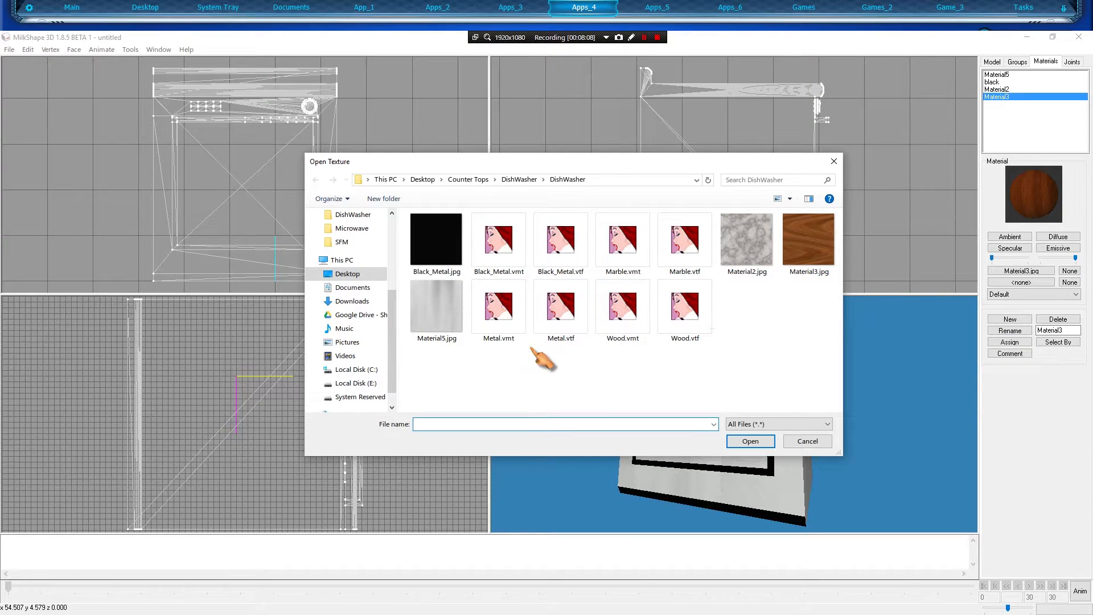
double_click(680, 319)
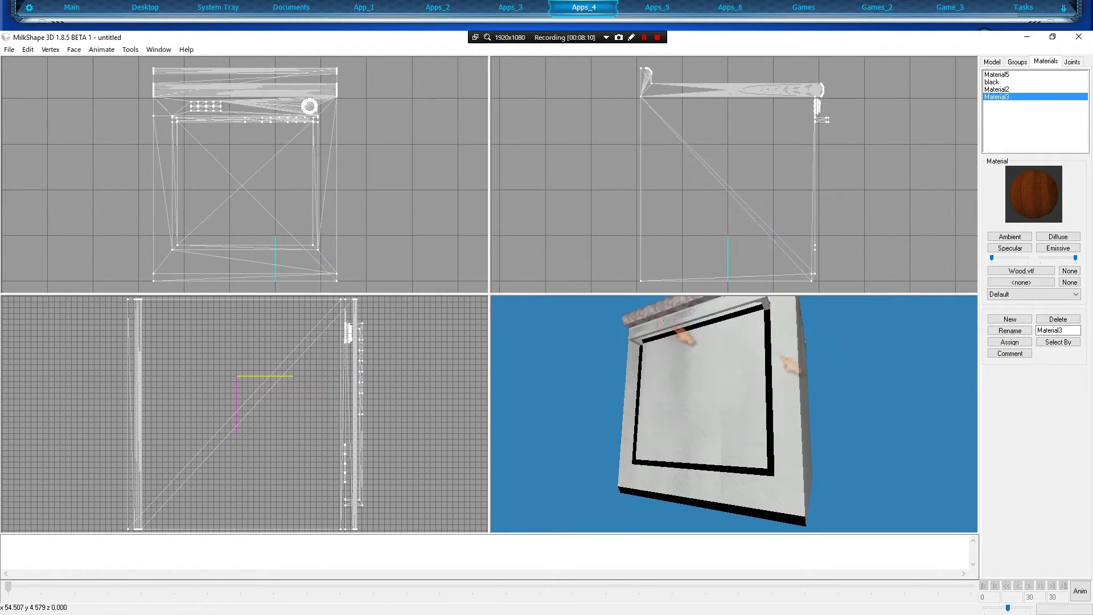
left_click_drag(829, 377, 859, 395)
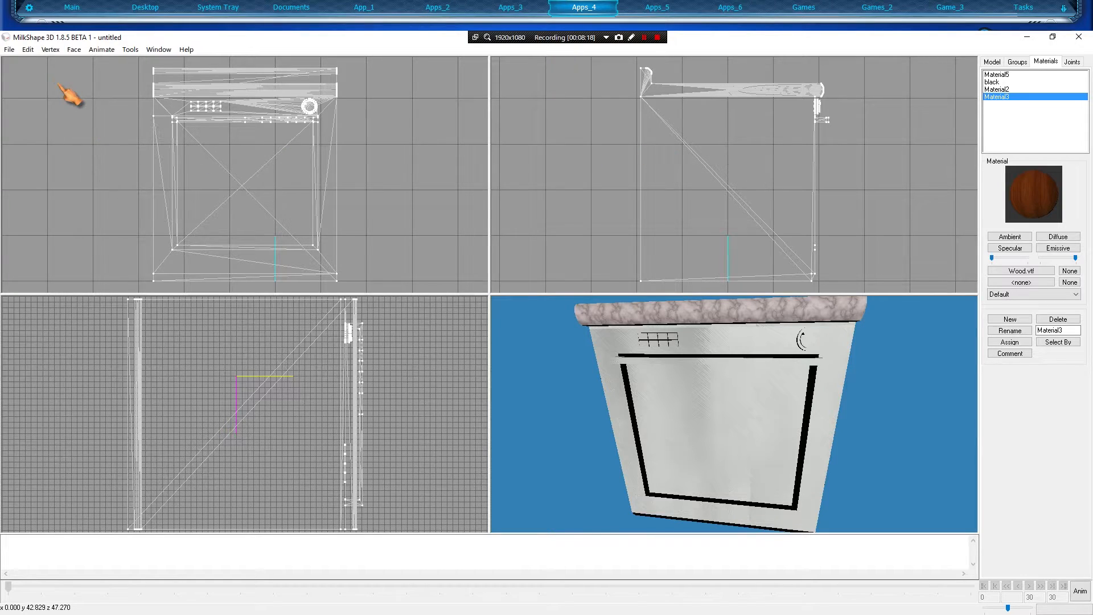
Export the model as a Half-Life SMD reference named DishWasher.smd into the DishWasher folder inside Counter Tops
left_click(9, 50)
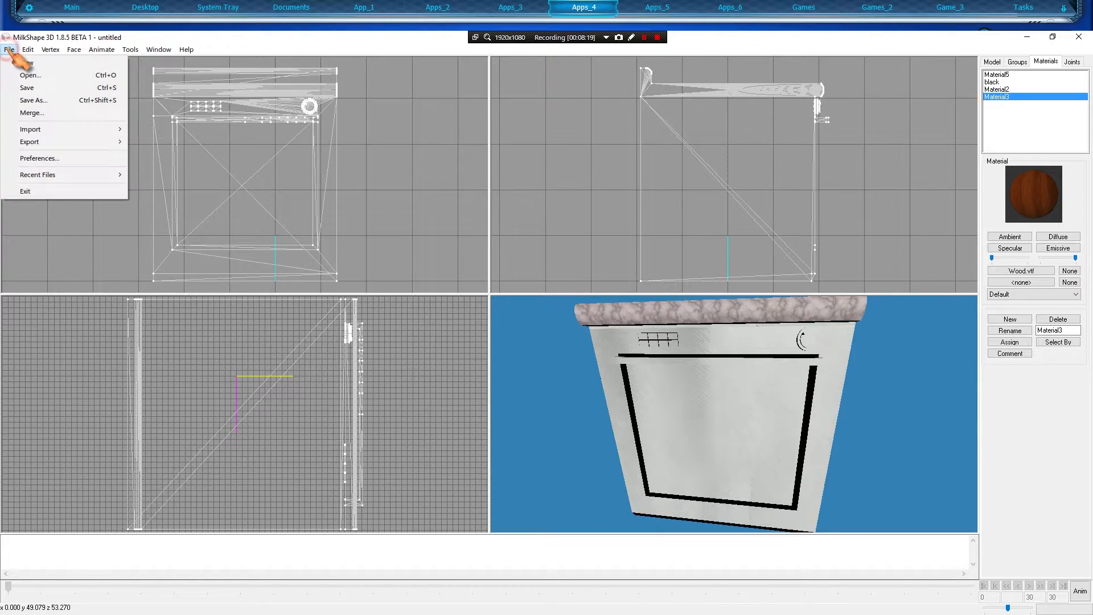
left_click(34, 141)
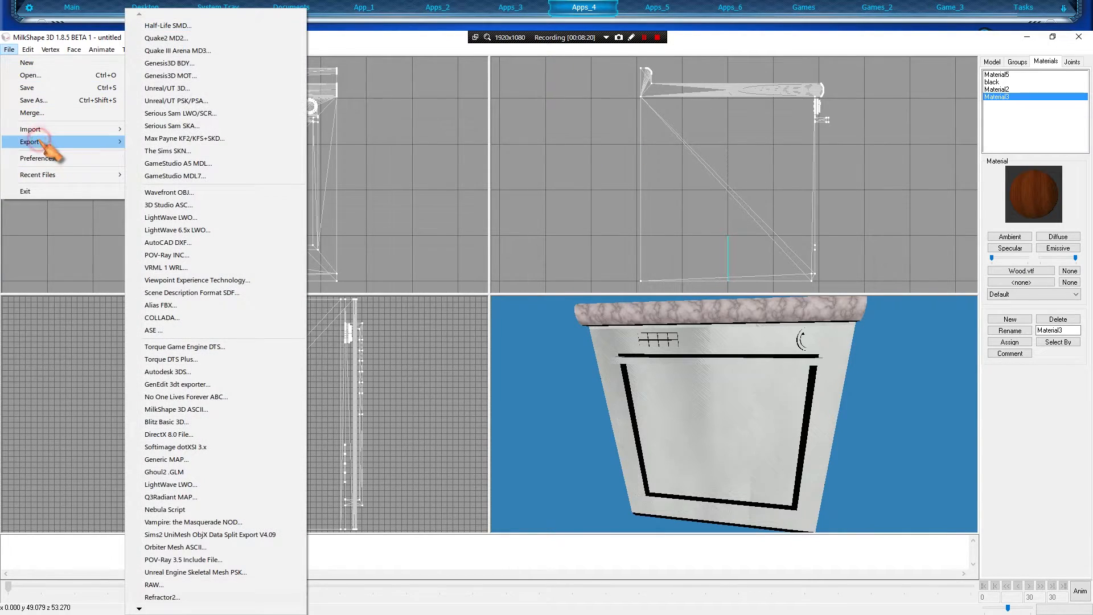
left_click(193, 26)
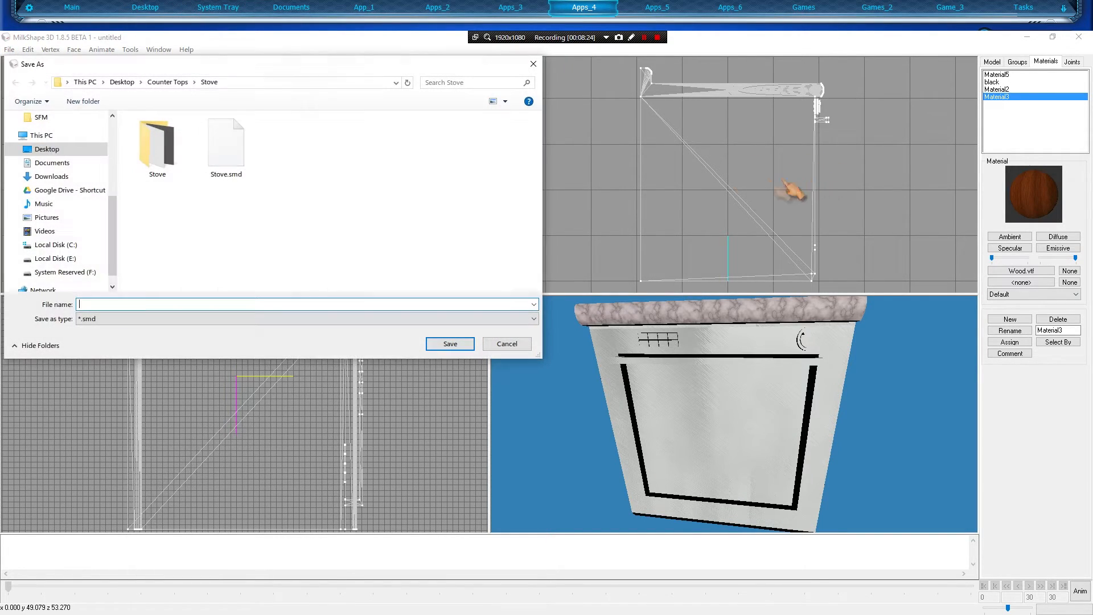
left_click_drag(199, 65, 308, 114)
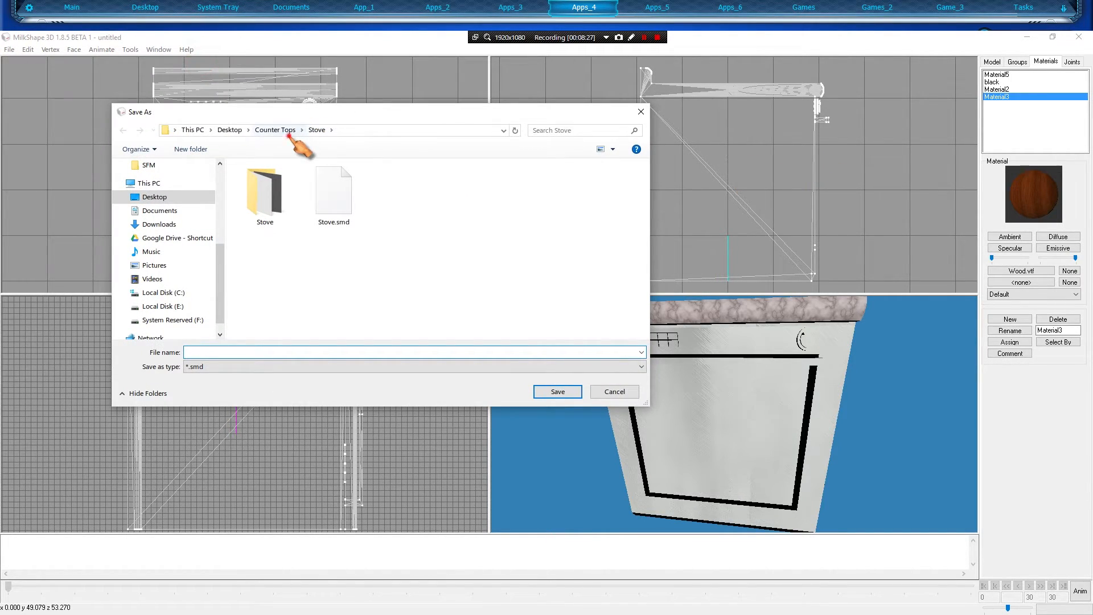
left_click(276, 129)
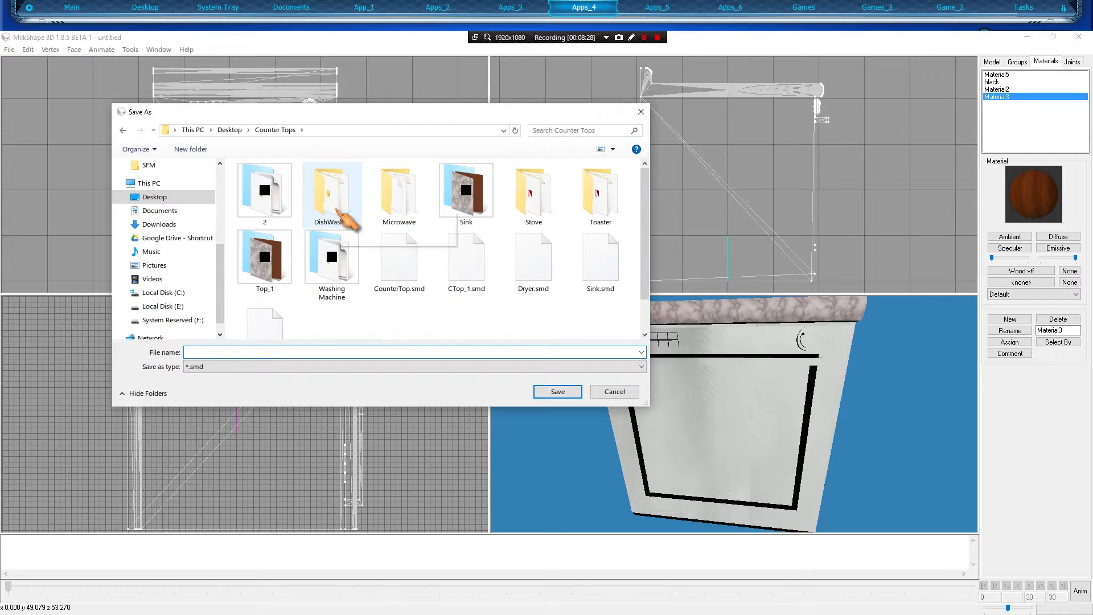
double_click(330, 215)
left_click(288, 351)
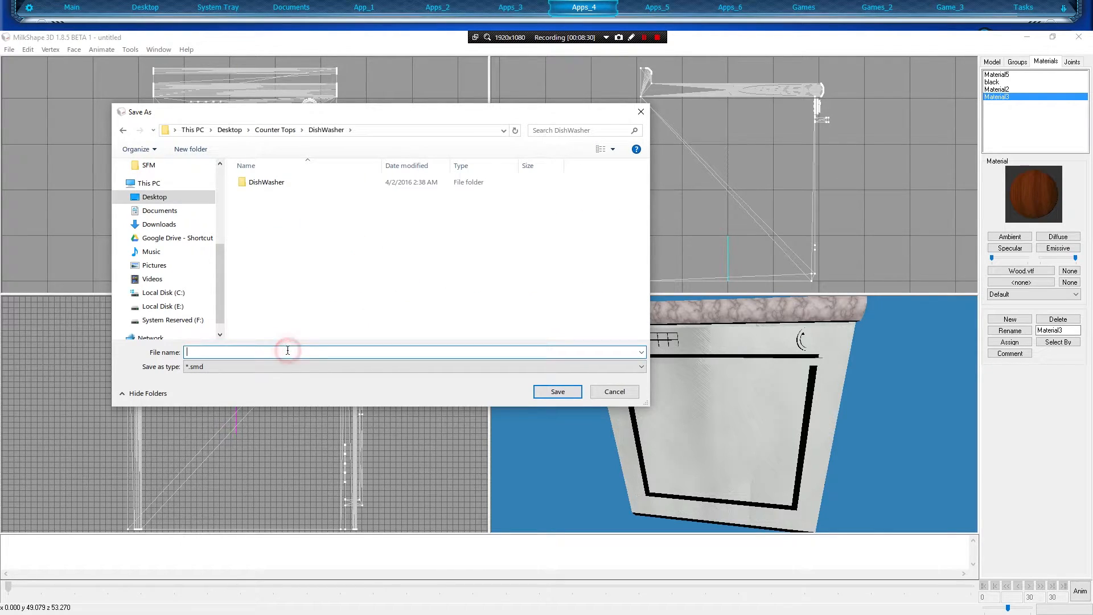
type("DishWasher")
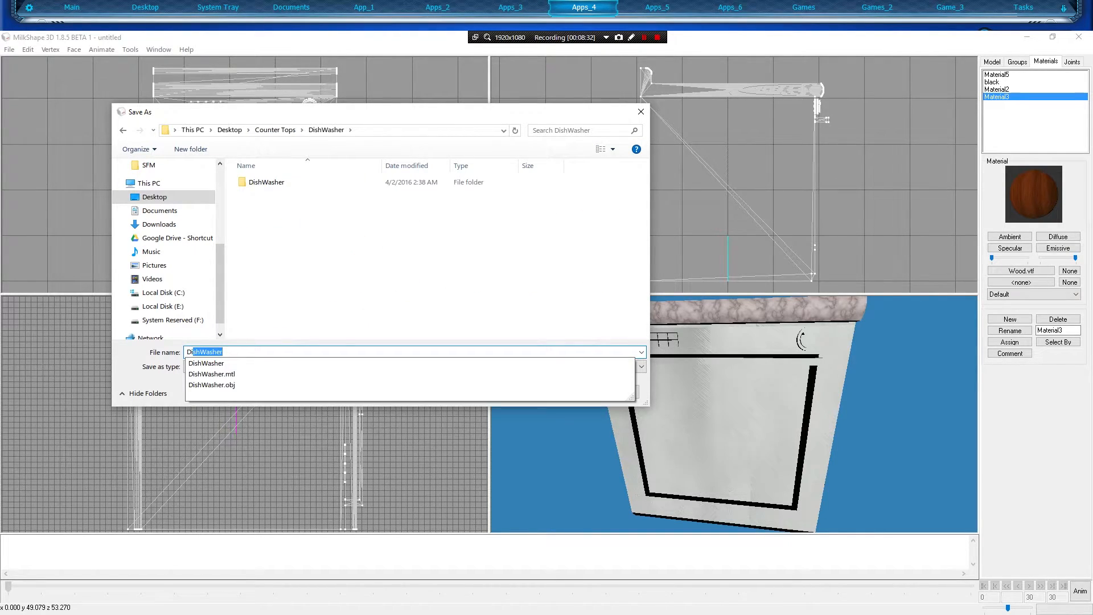
type(".smd")
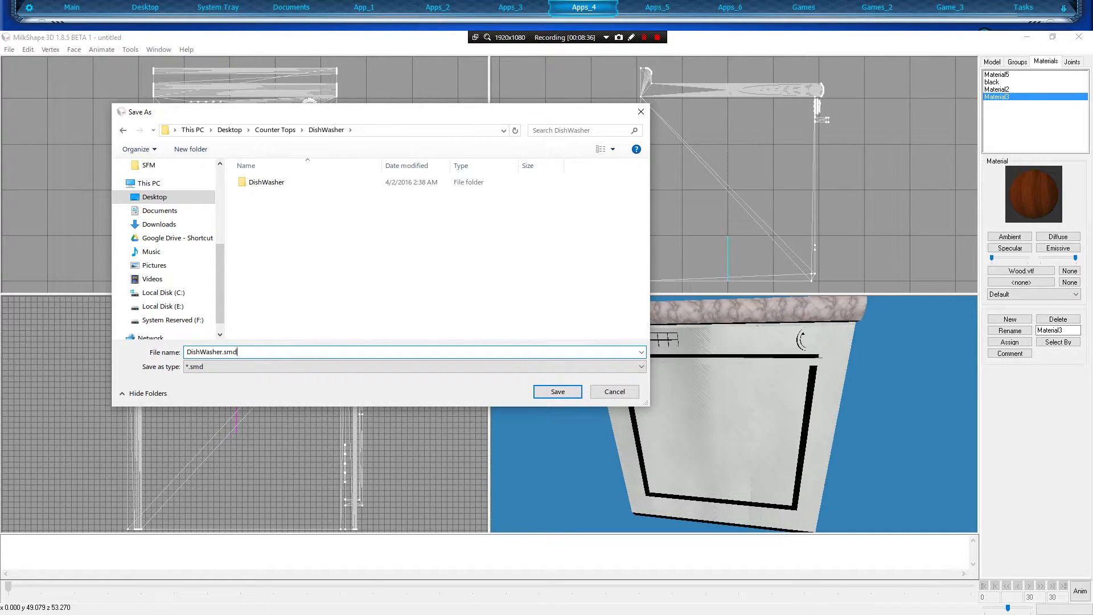
key("Return")
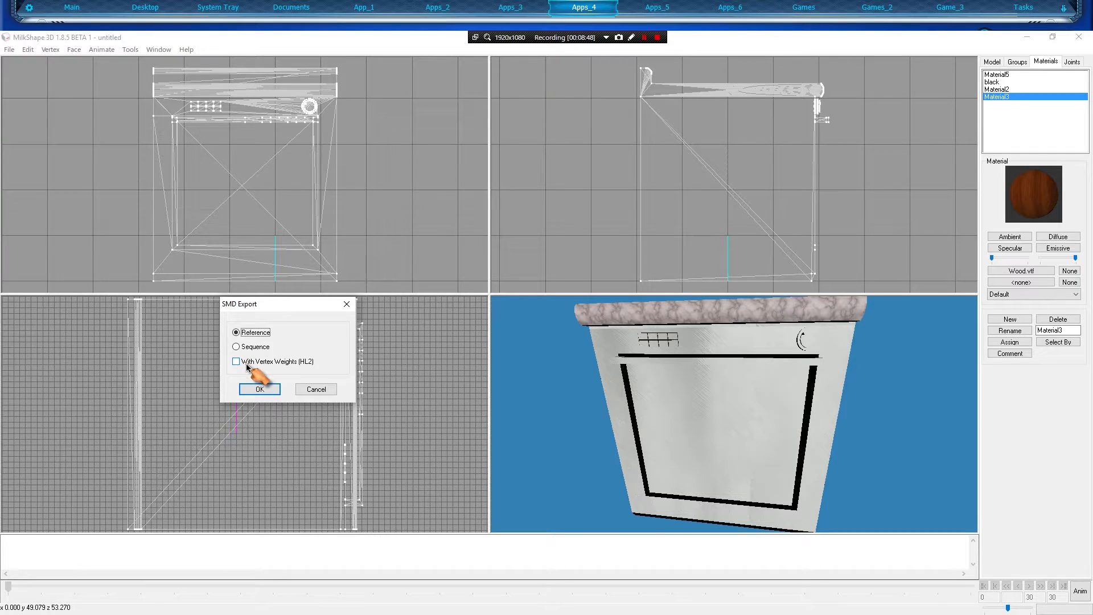
left_click(253, 388)
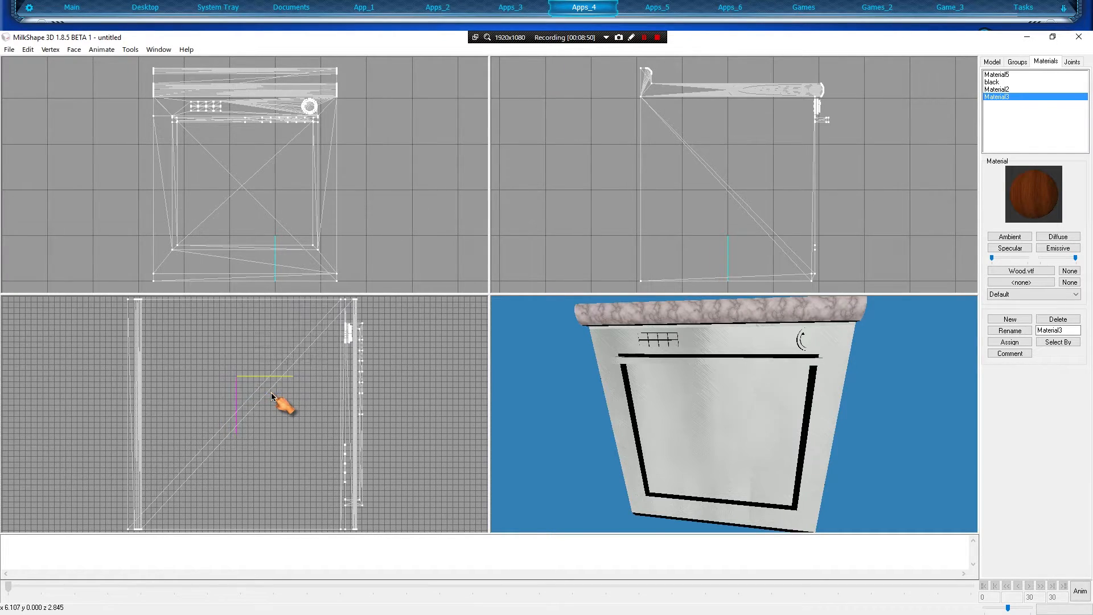
Switch to File Explorer, check the exported SMD in the DishWasher folder, and inspect the base texture path in Marble.vmt
left_click(1024, 38)
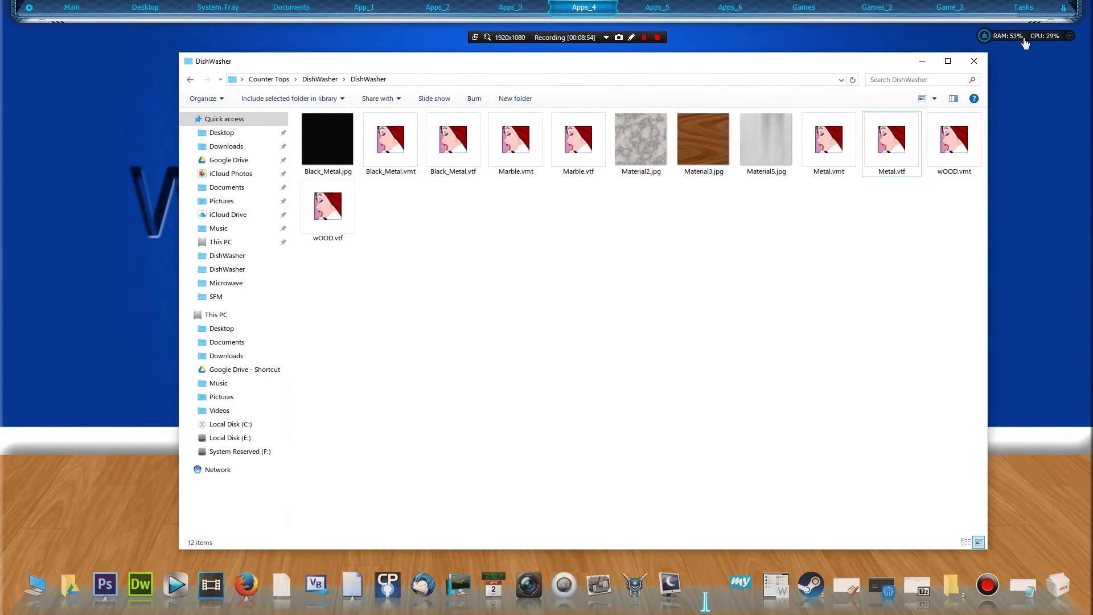
left_click(190, 79)
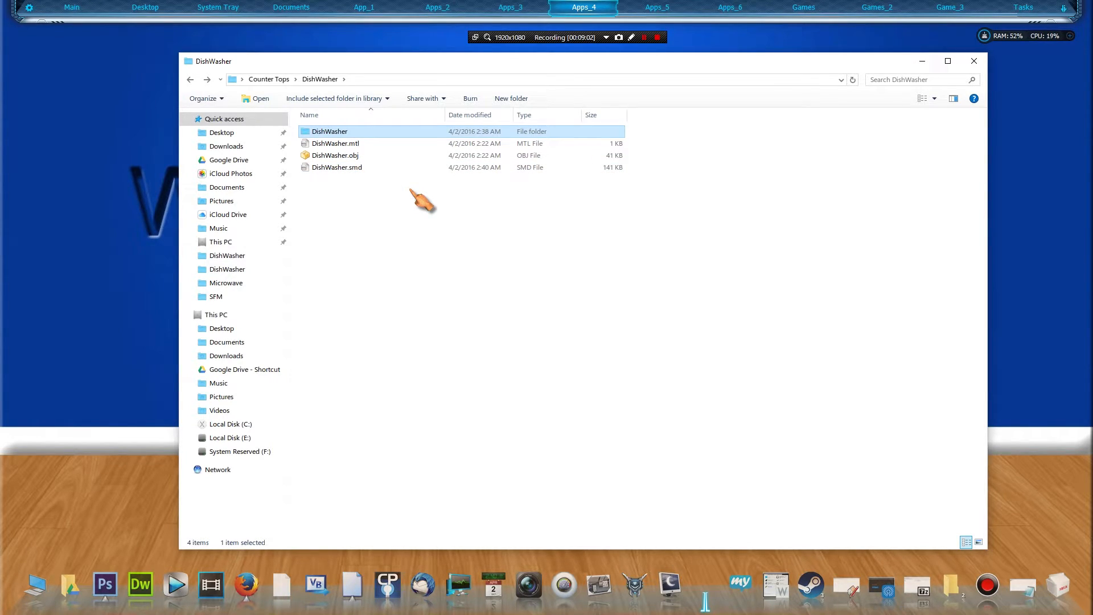
left_click(306, 129)
double_click(306, 130)
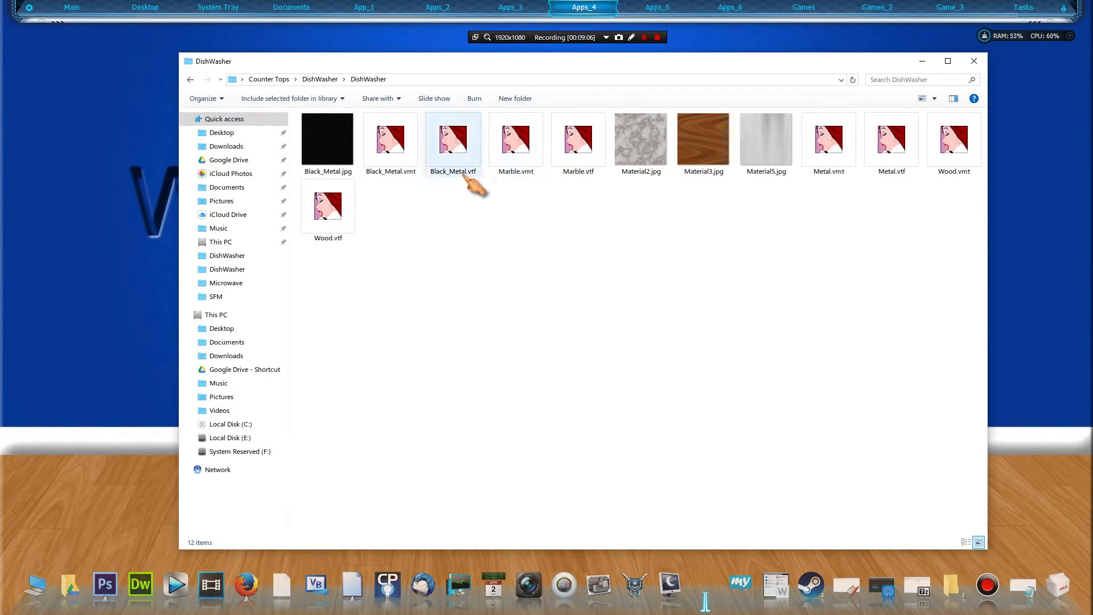
double_click(510, 176)
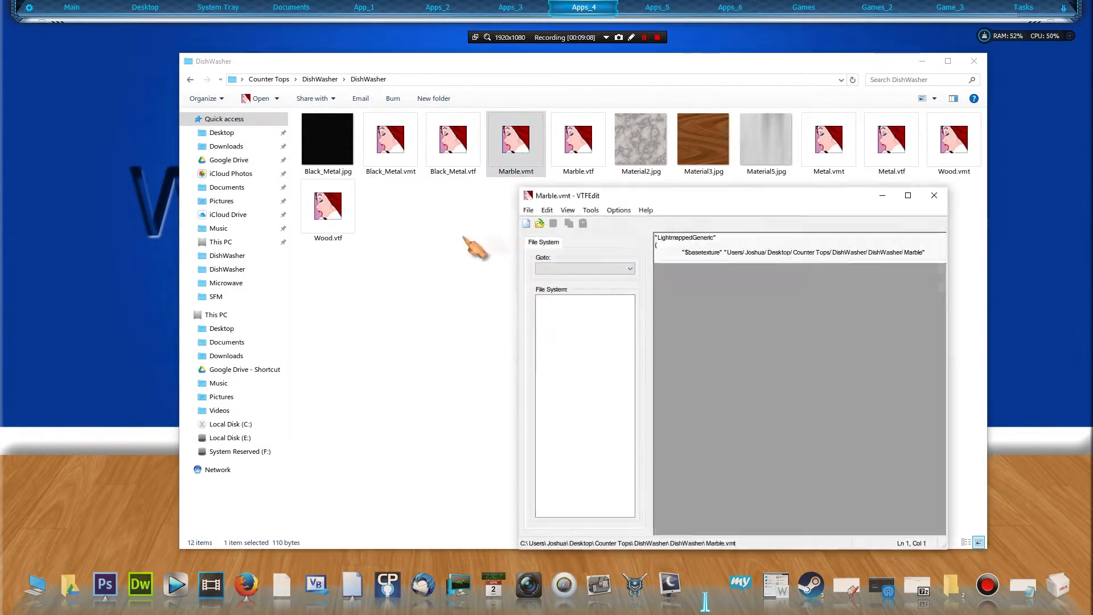
left_click(934, 195)
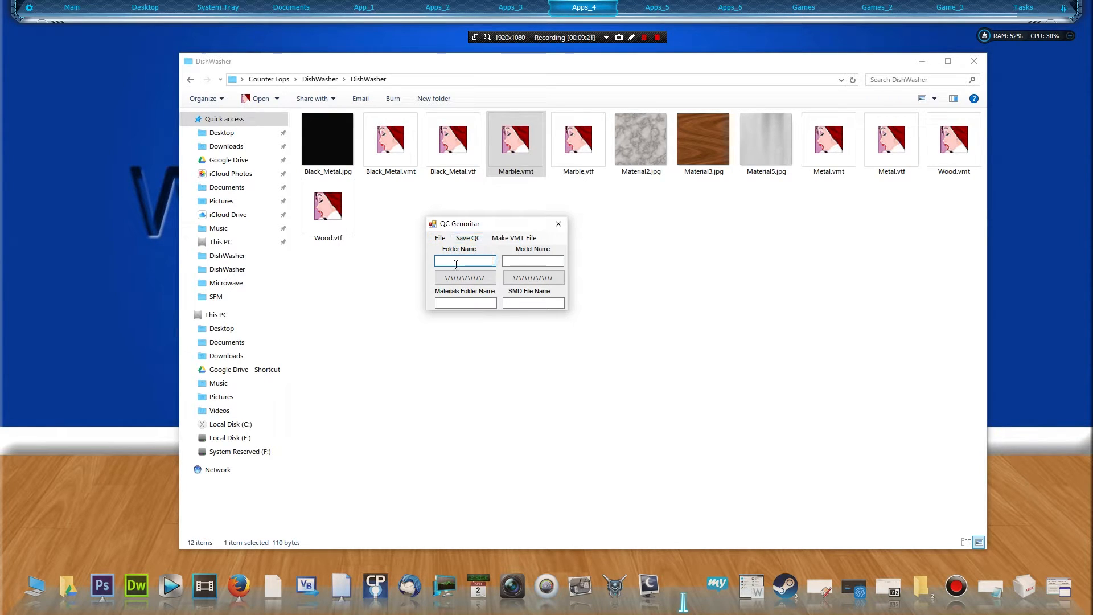
In QC Genoritar, set the Folder Name to Kitchen, matching the Kitchen folder under usermod\materials\models
left_click_drag(493, 226, 623, 293)
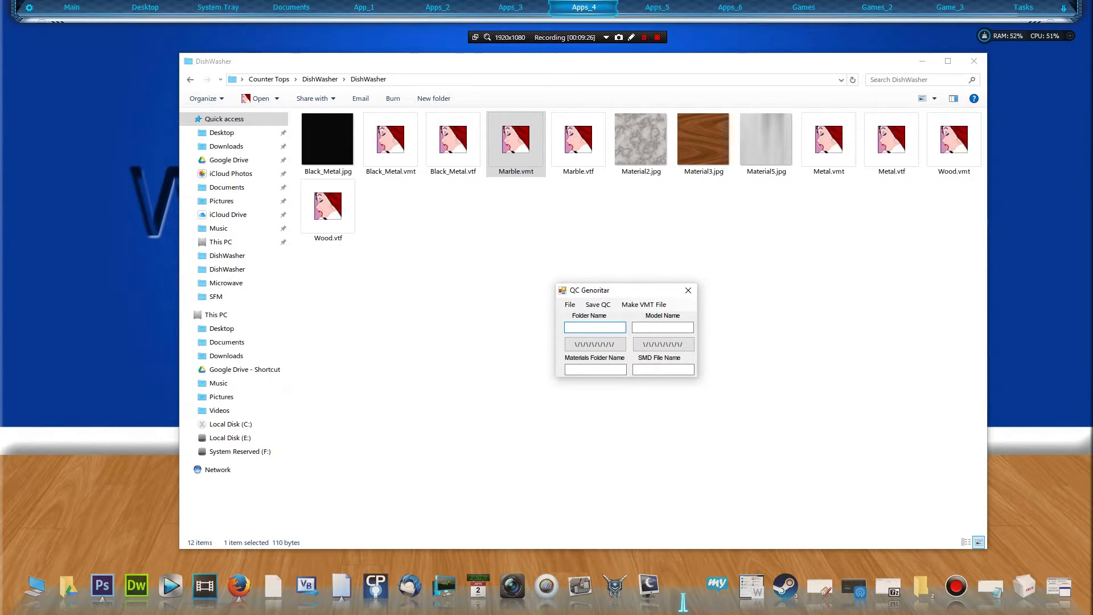
left_click_drag(344, 77, 274, 133)
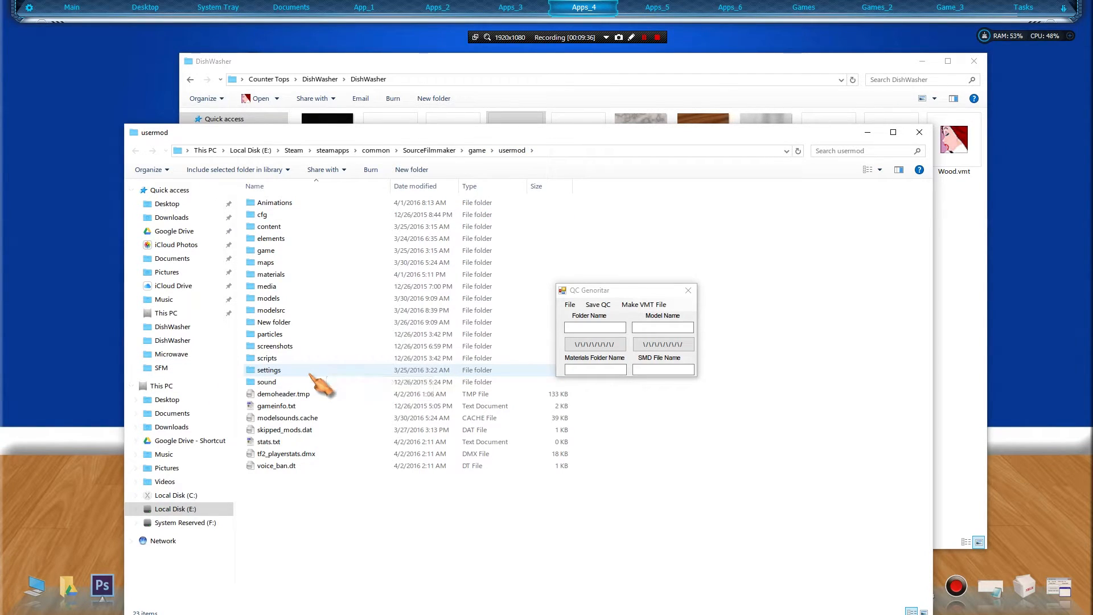
double_click(280, 277)
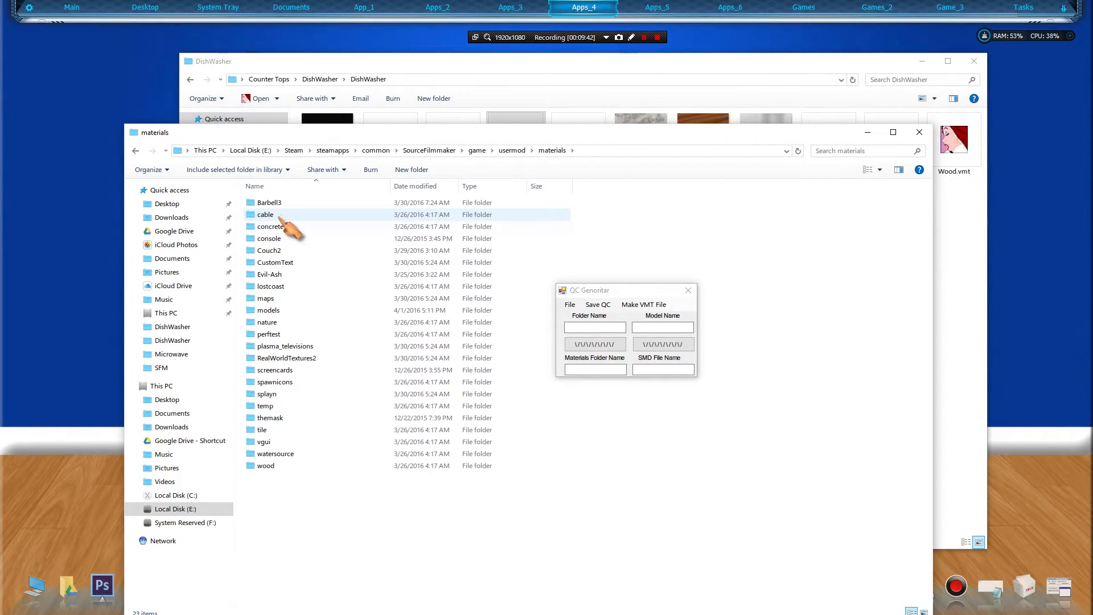
double_click(285, 310)
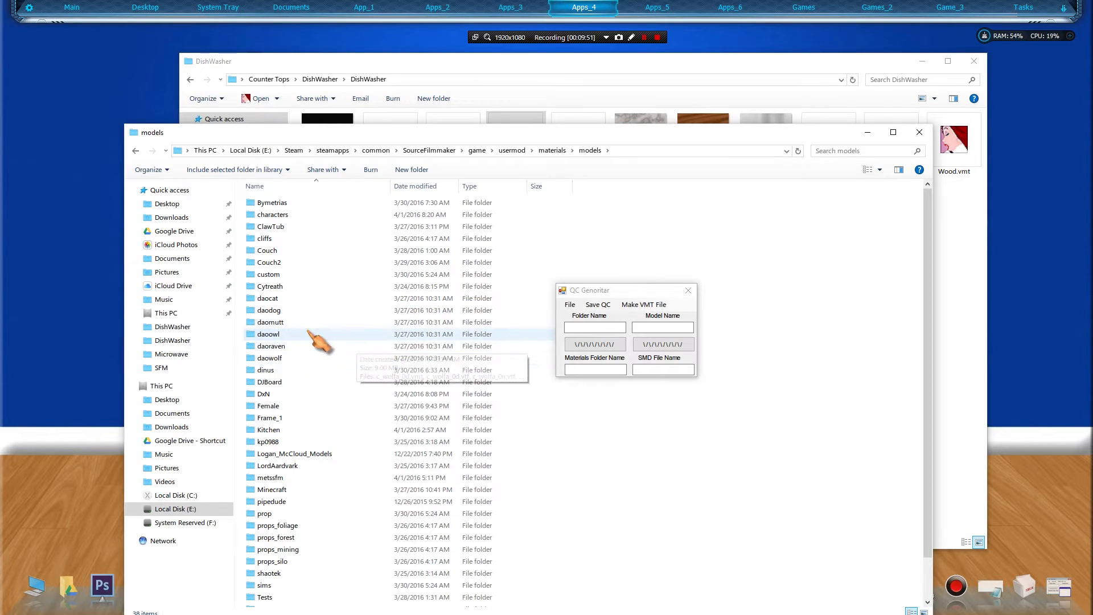
double_click(281, 431)
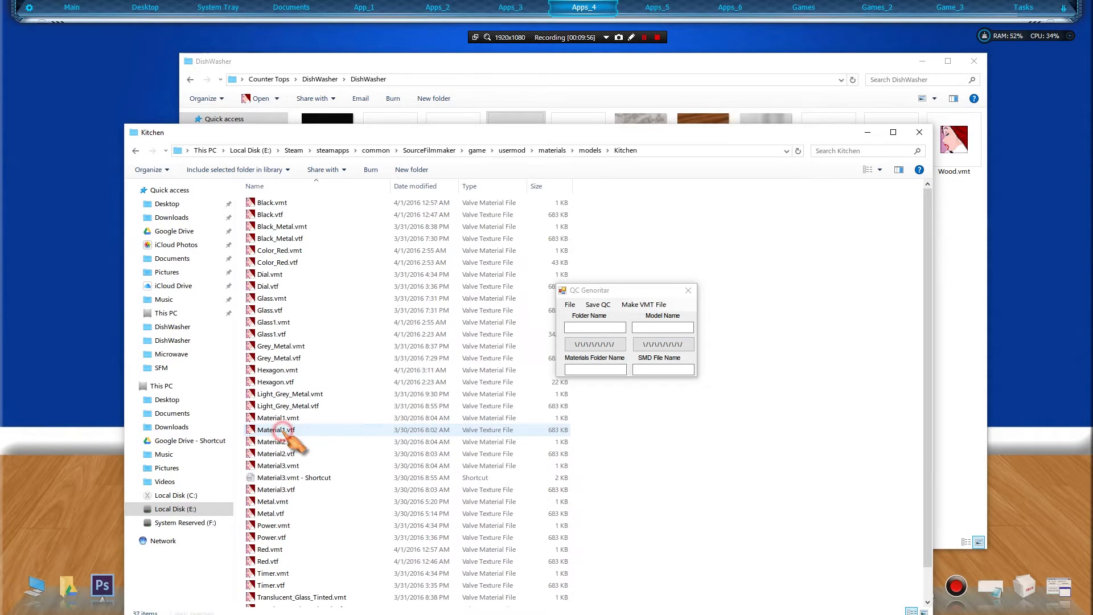
scroll(392, 290, "down", 1)
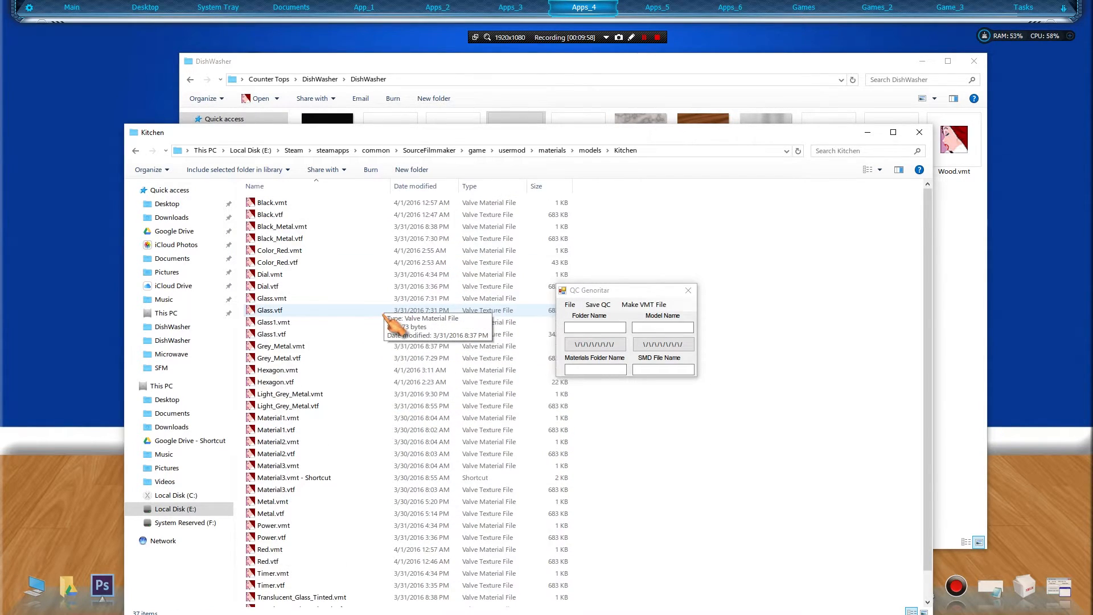
left_click(601, 326)
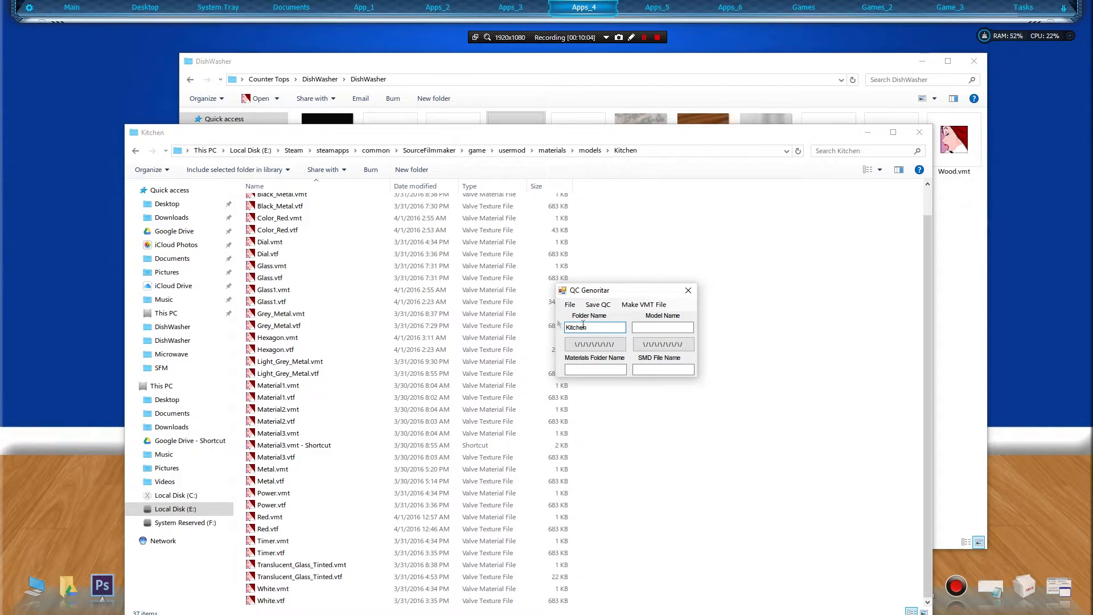
Set the Model Name to DishWasher, copied from the OBJ's file name, and reuse it as the SMD File Name
left_click(654, 330)
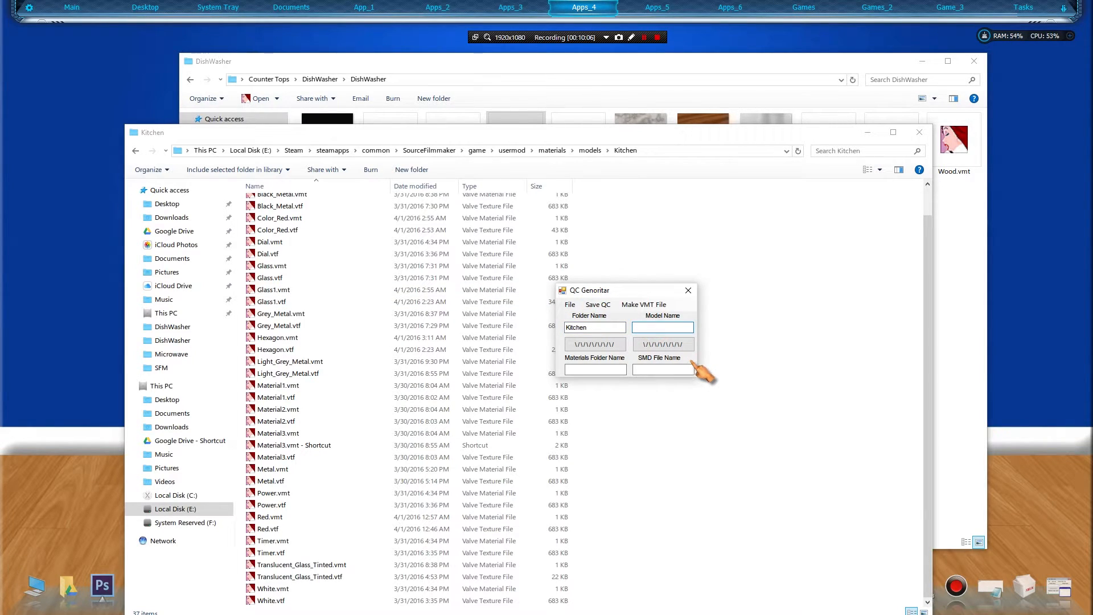
left_click(478, 64)
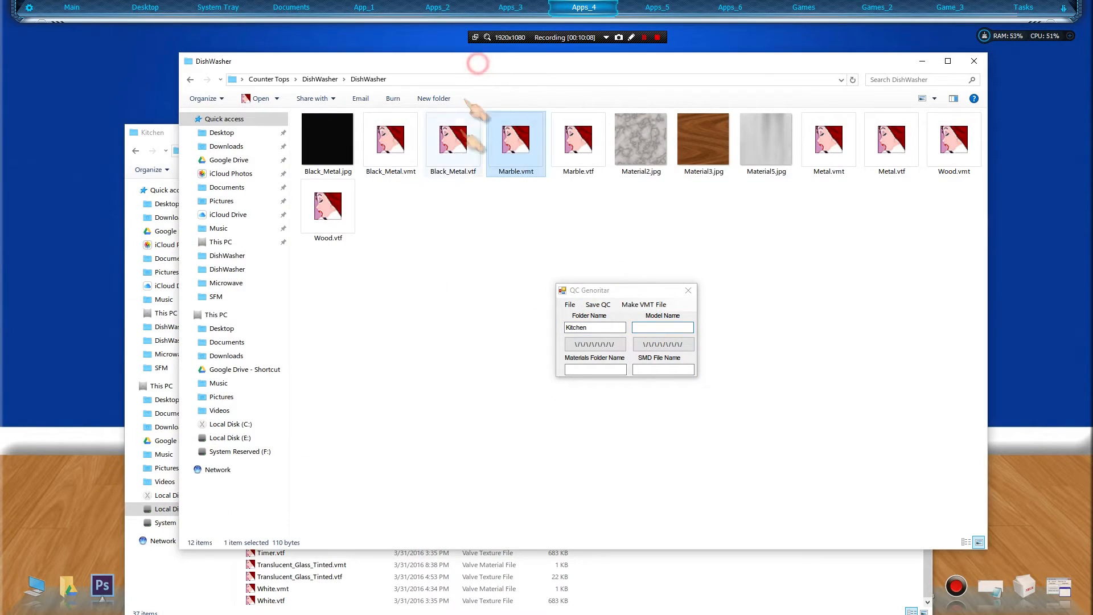
left_click(190, 79)
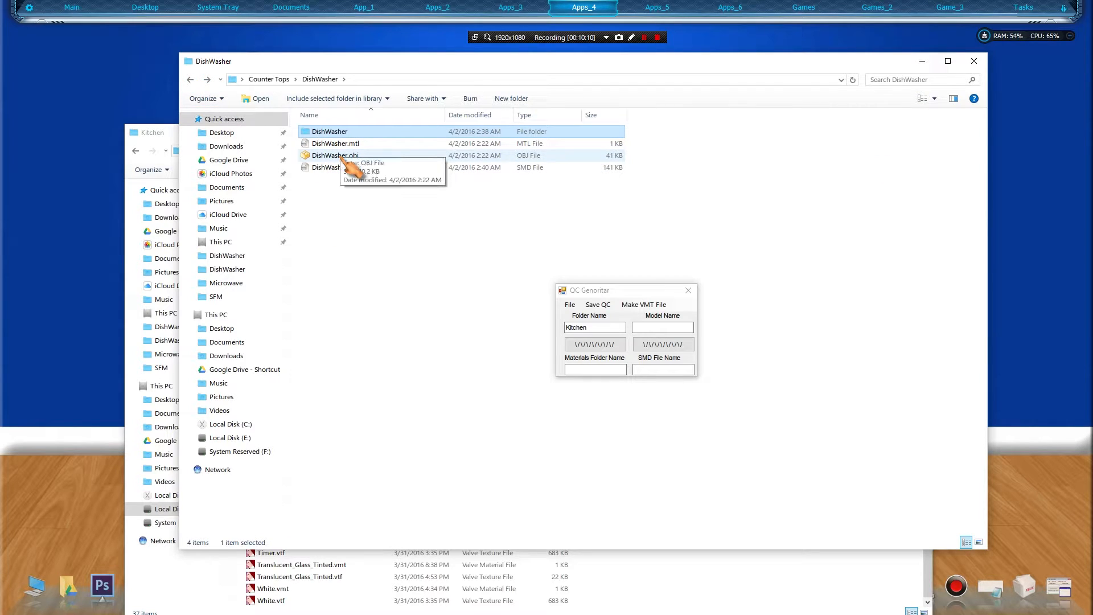
right_click(335, 156)
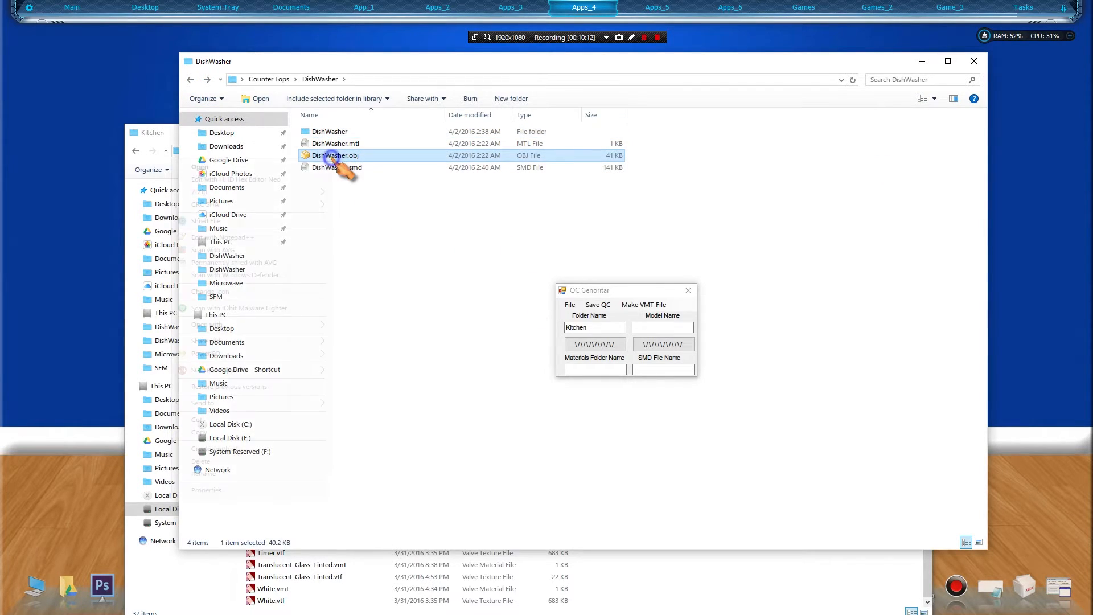
left_click(289, 470)
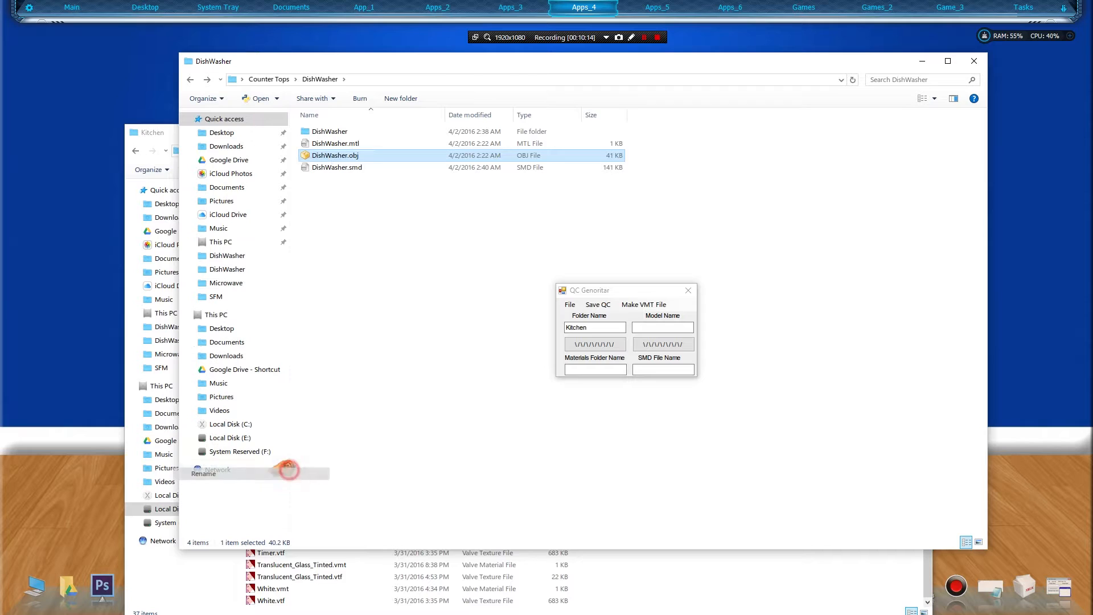
right_click(327, 155)
left_click(278, 191)
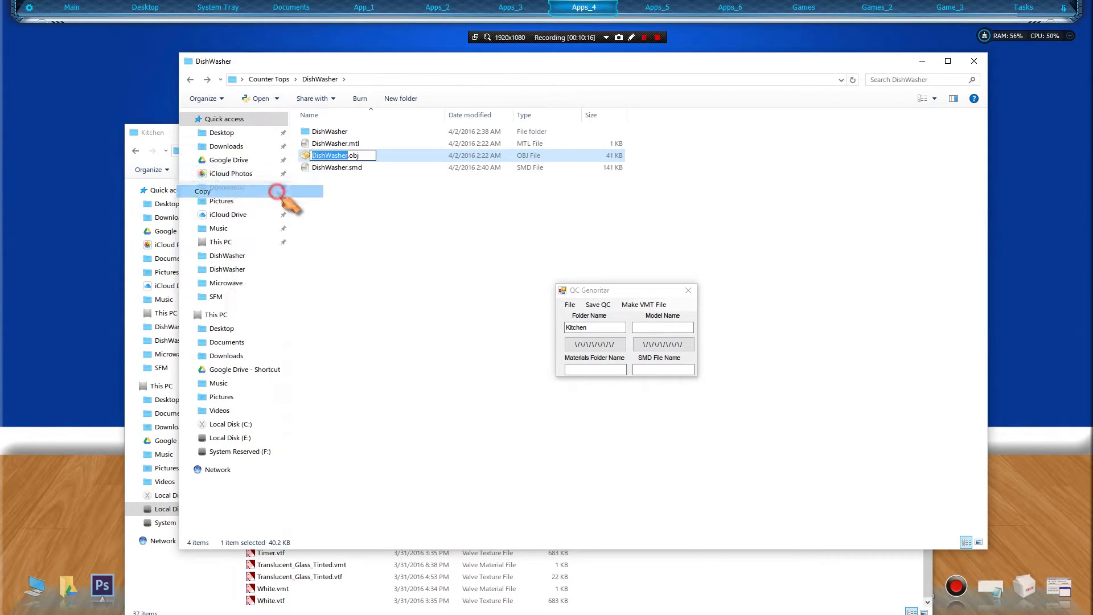
right_click(671, 328)
left_click(639, 377)
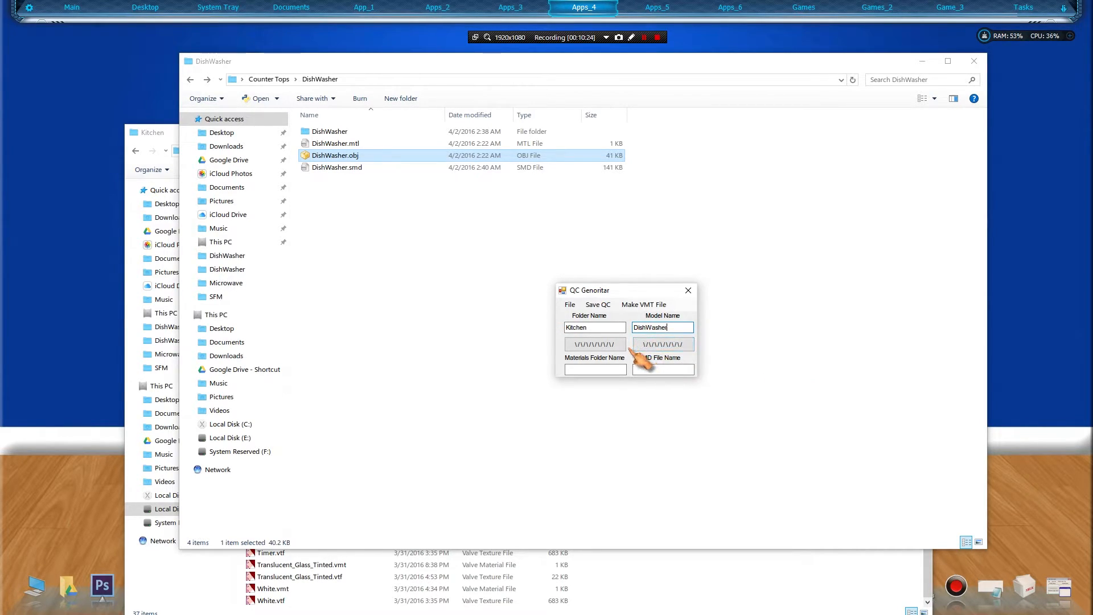
left_click(669, 369)
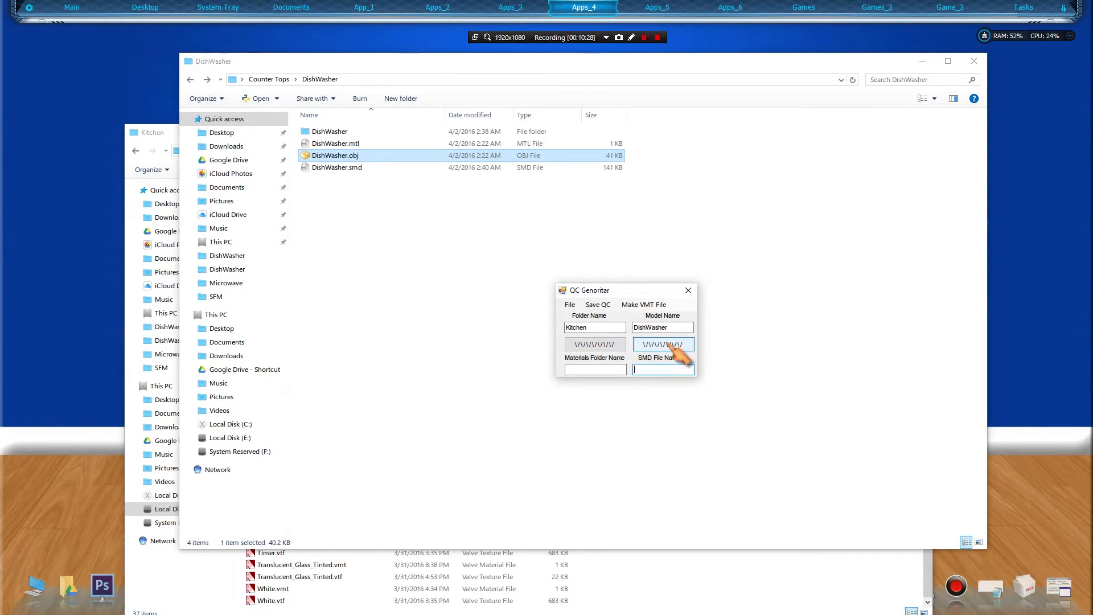
left_click(672, 345)
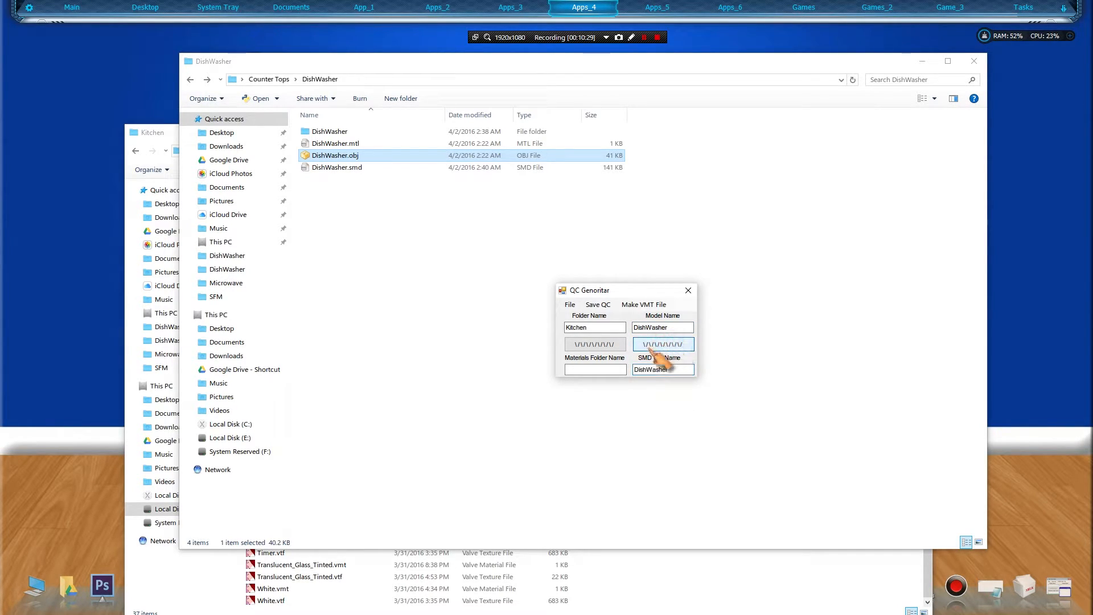
Reuse Kitchen as the Materials Folder Name and save the QC file as DishWasher.qc in Desktop\Counter Tops\DishWasher
left_click(594, 345)
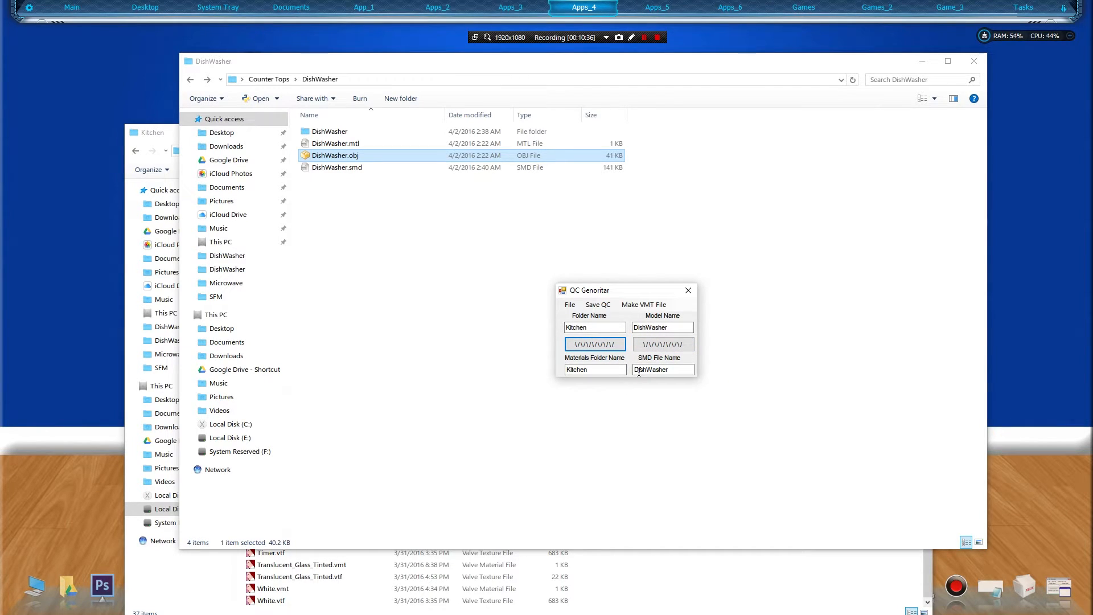
left_click(602, 305)
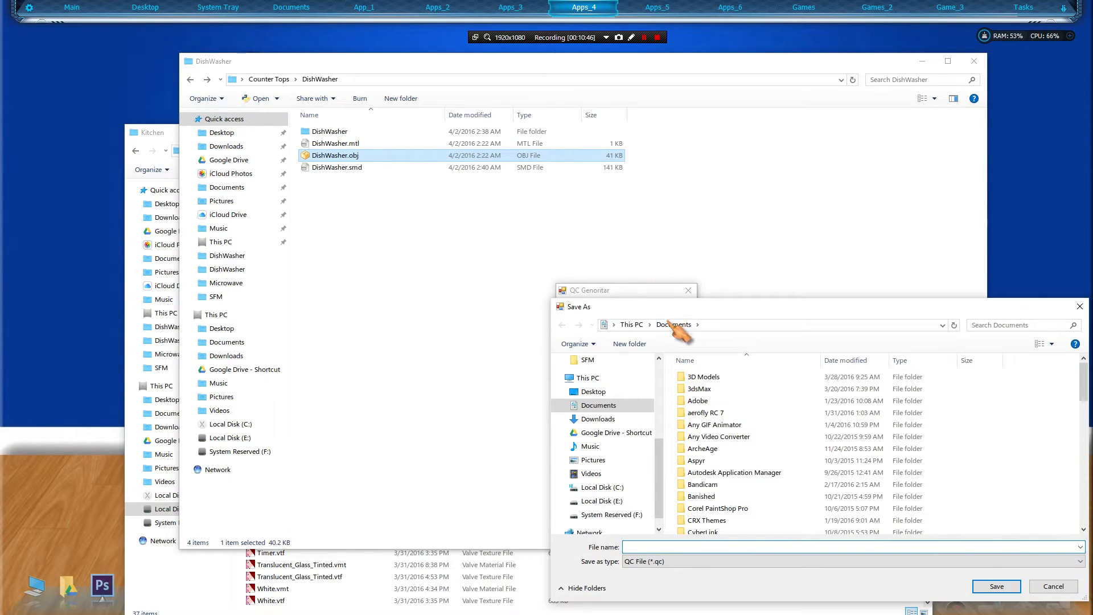
left_click_drag(705, 311, 526, 221)
left_click(424, 300)
left_click(866, 314)
double_click(868, 316)
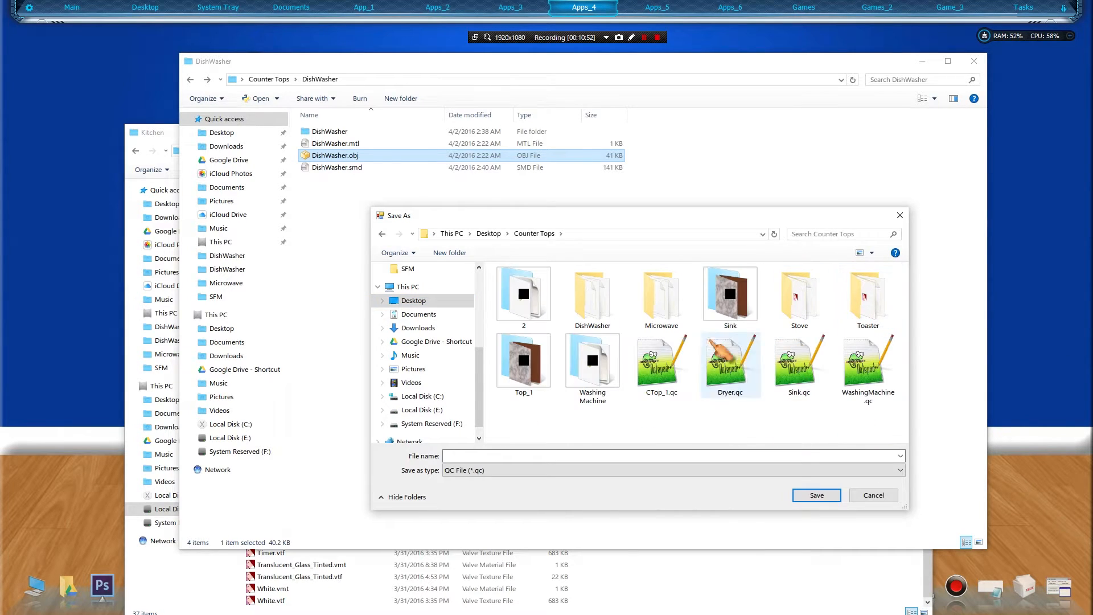
double_click(591, 319)
left_click(510, 456)
type("DishWasher")
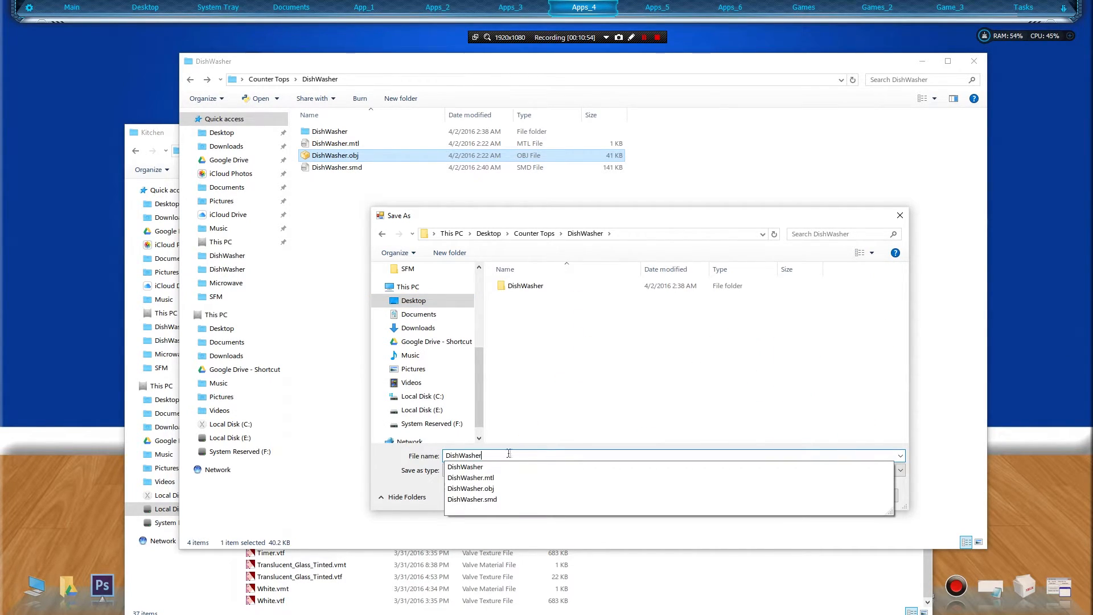
type(".qc")
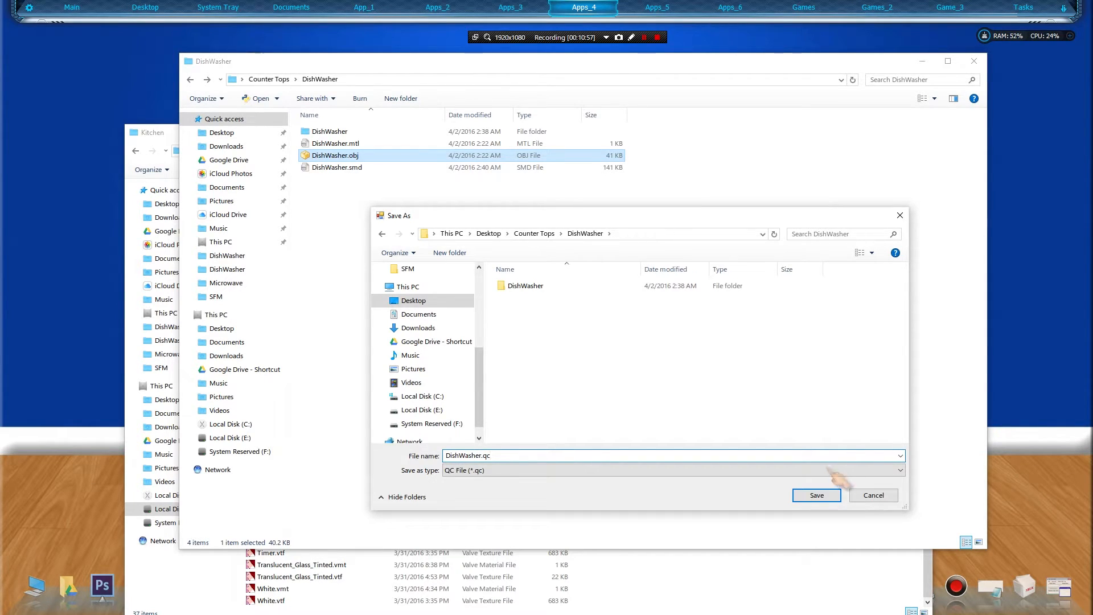
left_click(817, 496)
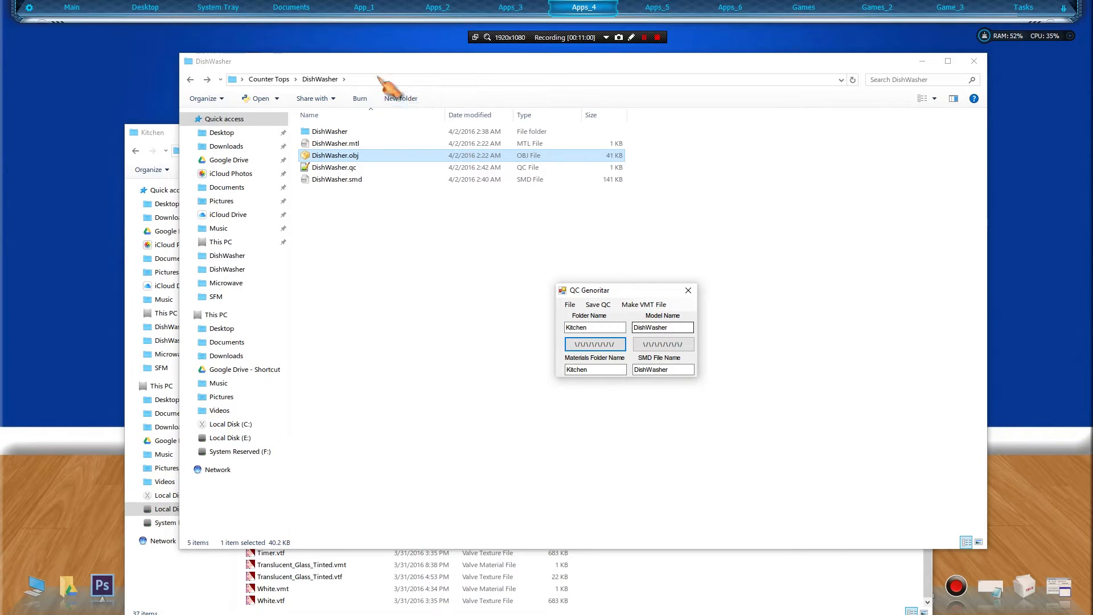
Open DishWasher.qc in Notepad++, change the $cdmaterials path to "Models\Kitchen", save the file and close the editor
left_click(337, 168)
double_click(346, 170)
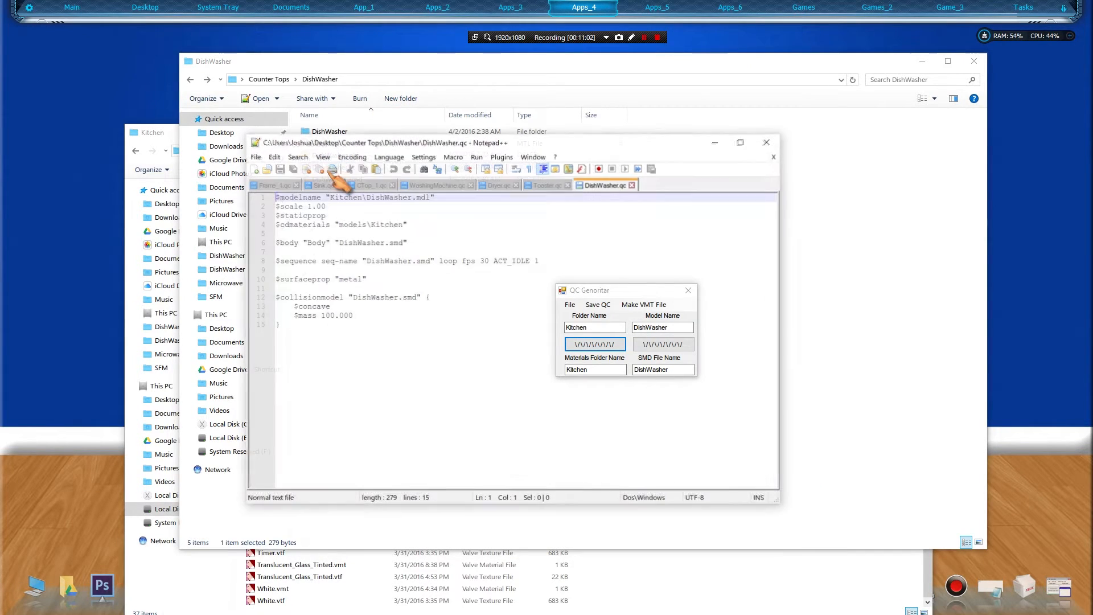
left_click_drag(576, 139, 537, 157)
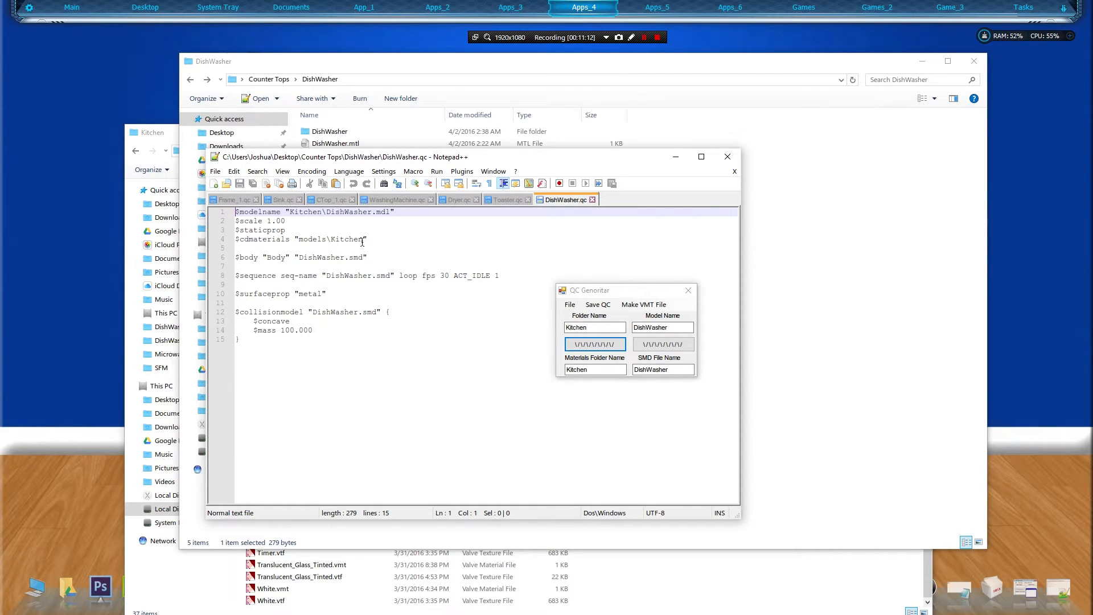
left_click(301, 239)
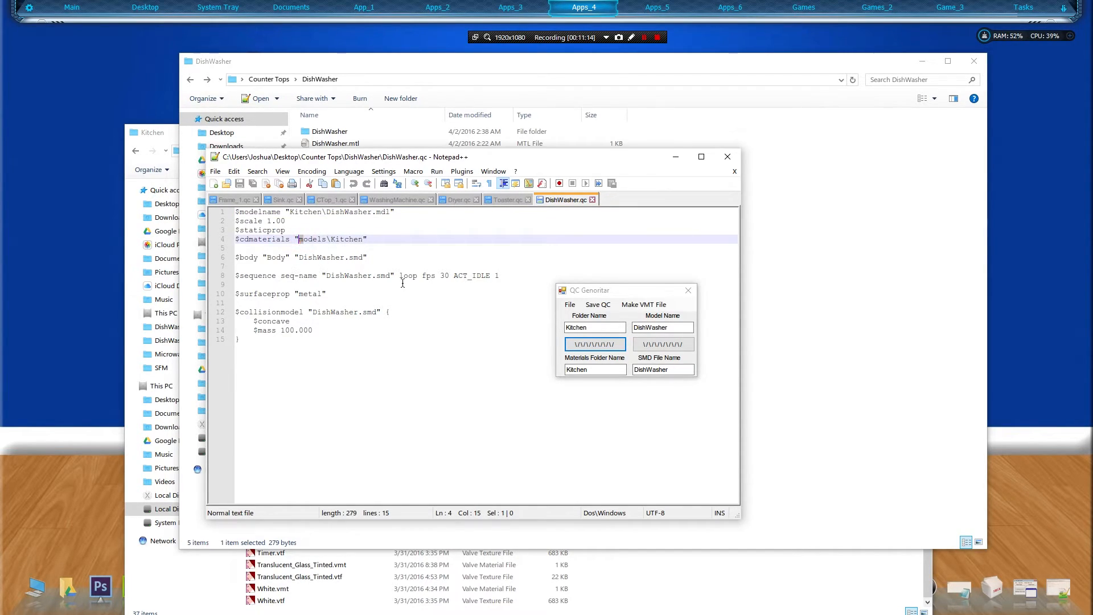
type("M")
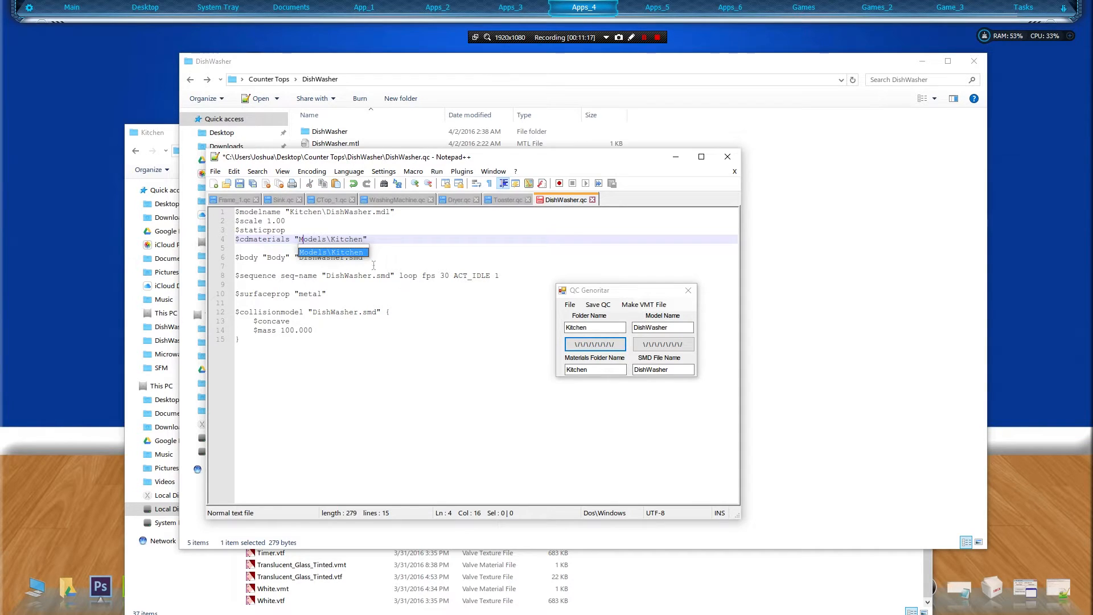
left_click(338, 222)
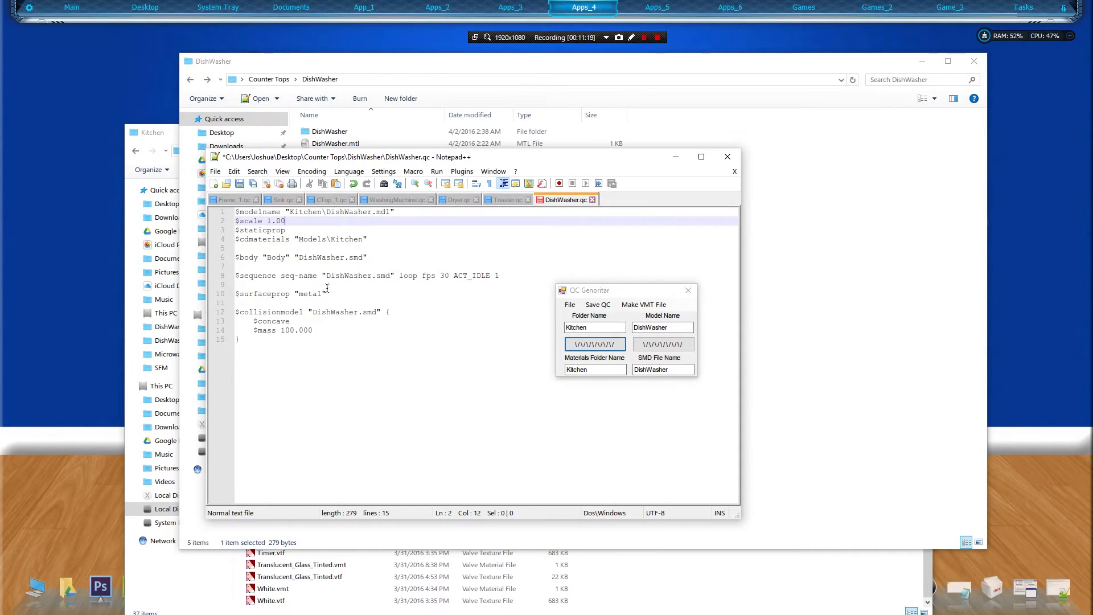
left_click(215, 171)
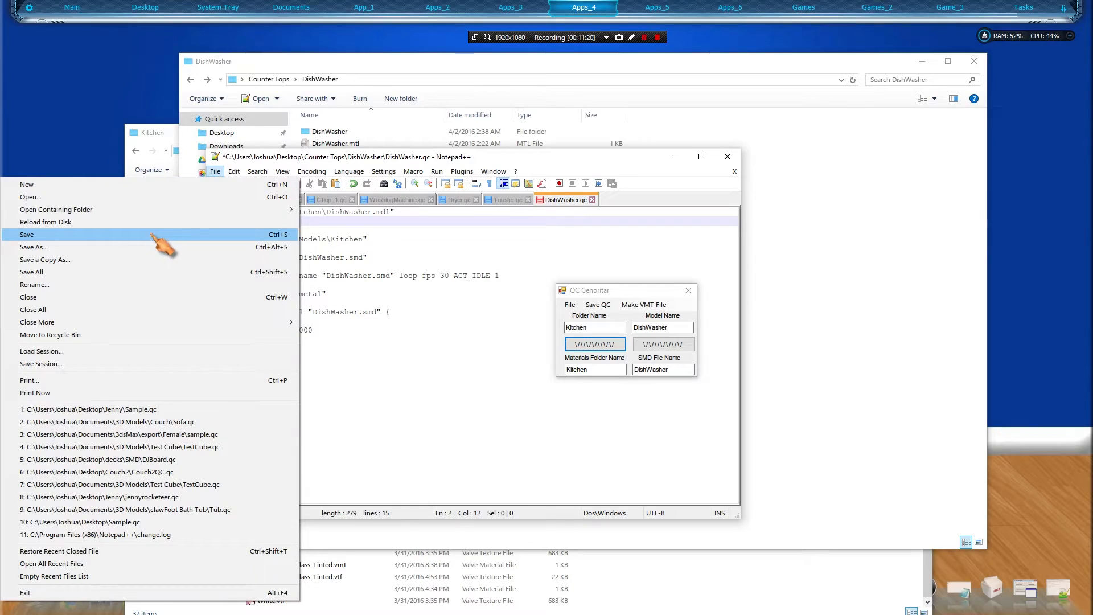
left_click(140, 233)
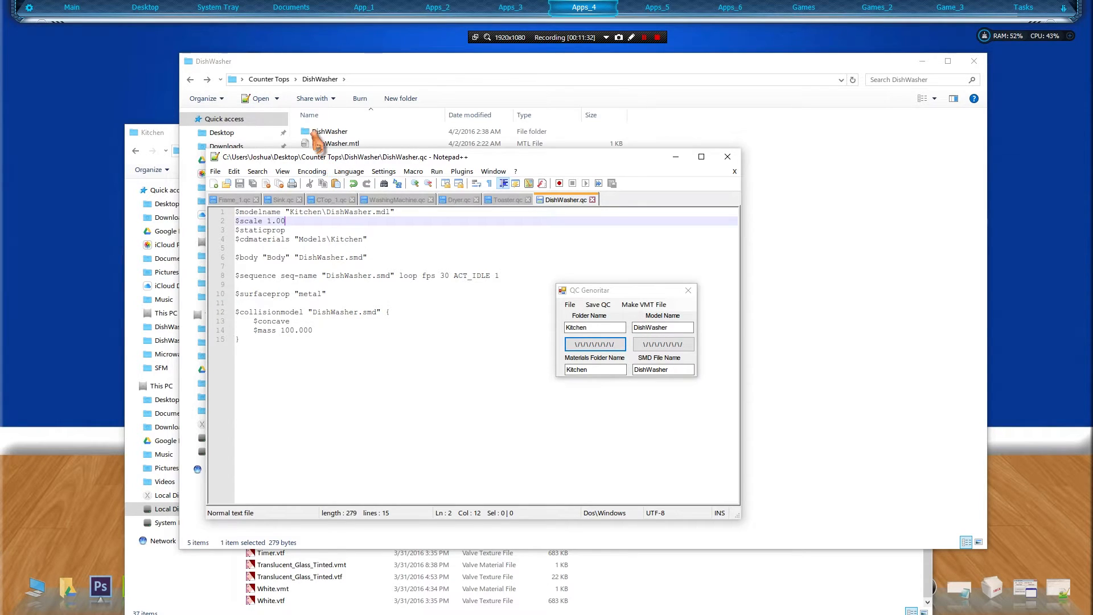
left_click_drag(310, 157, 526, 195)
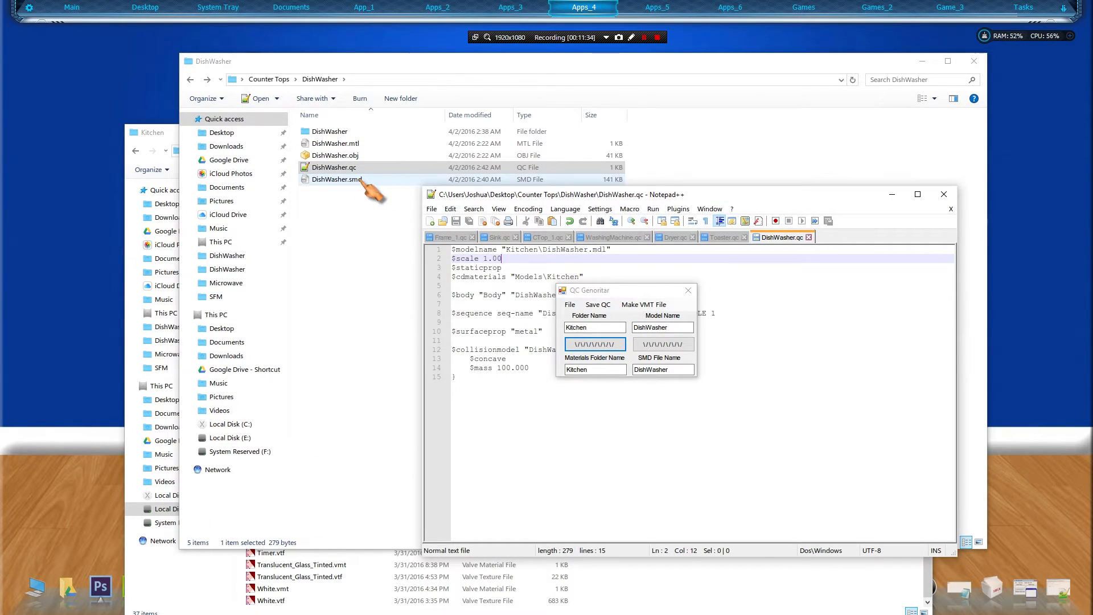
left_click(945, 196)
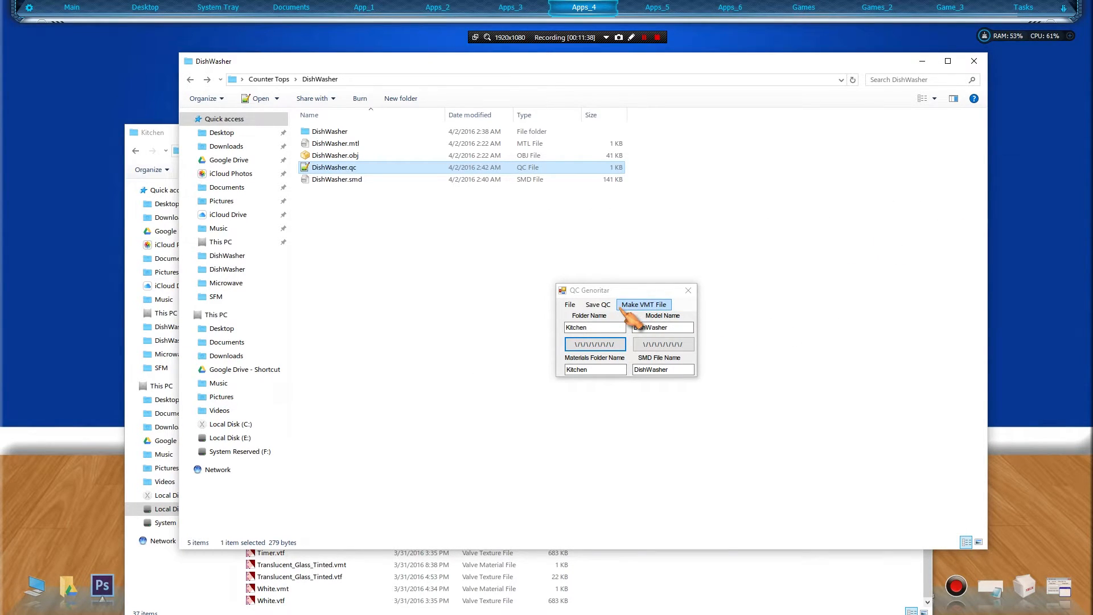
In the inner DishWasher texture folder, open Black_Metal.vmt in VTFEdit and inspect its shader and base texture path
double_click(347, 132)
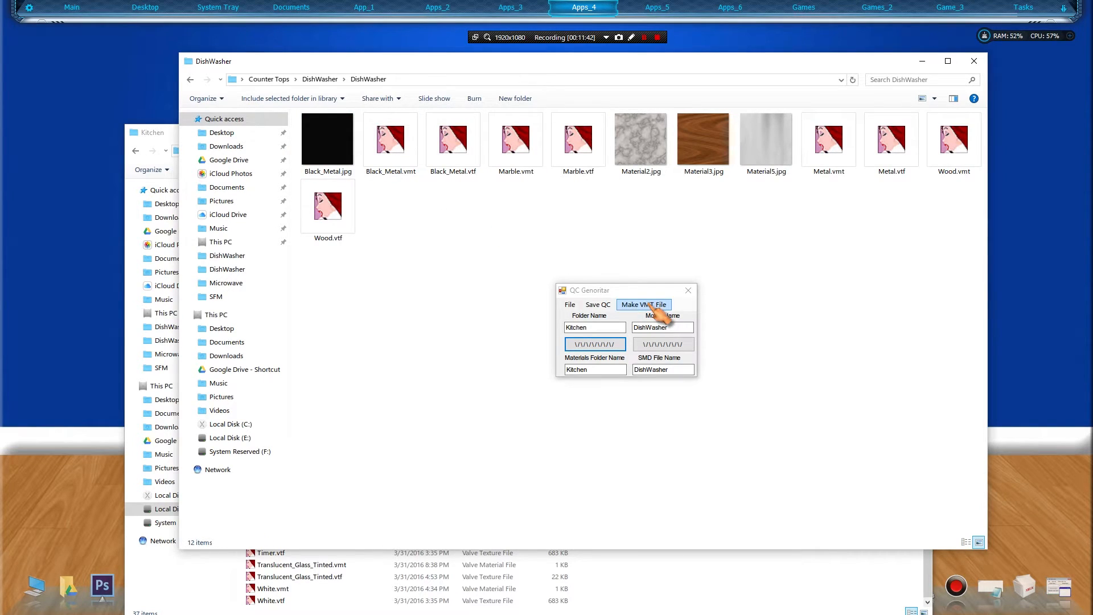
left_click_drag(636, 293, 498, 340)
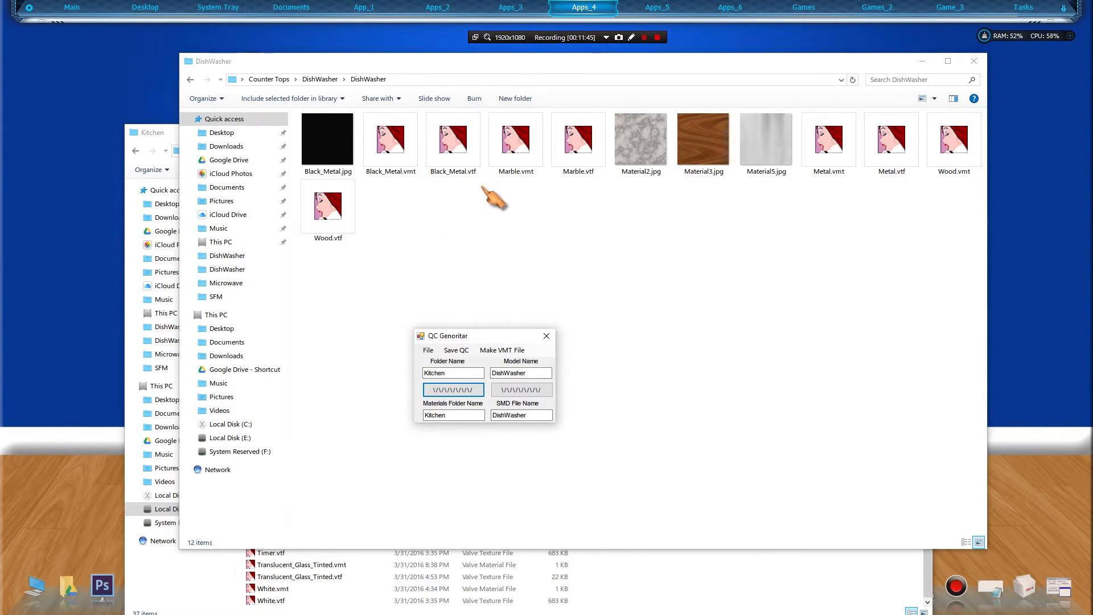
double_click(398, 175)
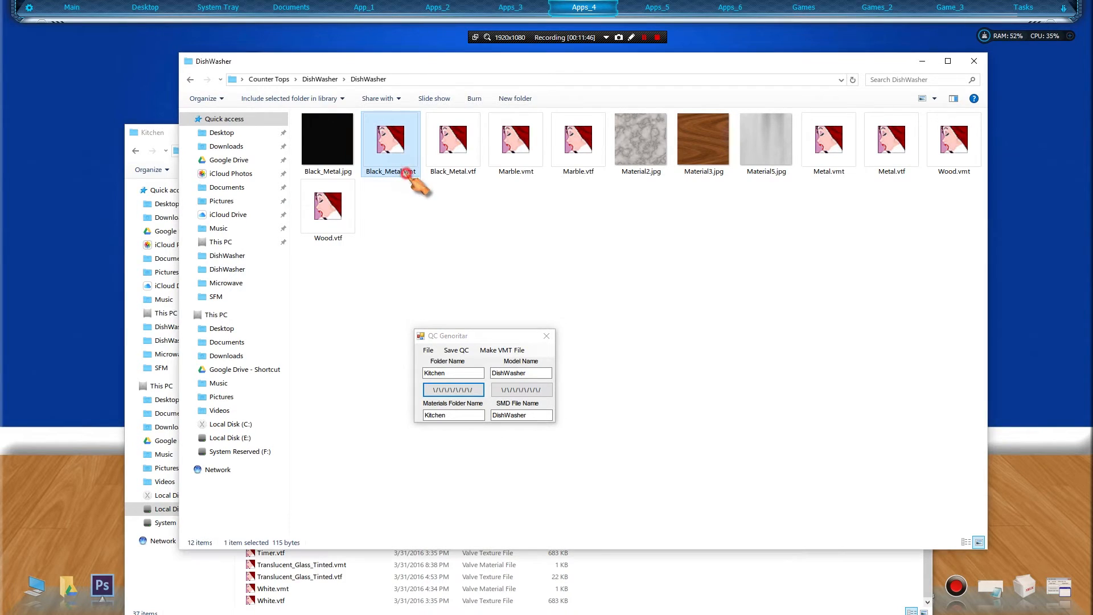
left_click_drag(654, 195, 609, 200)
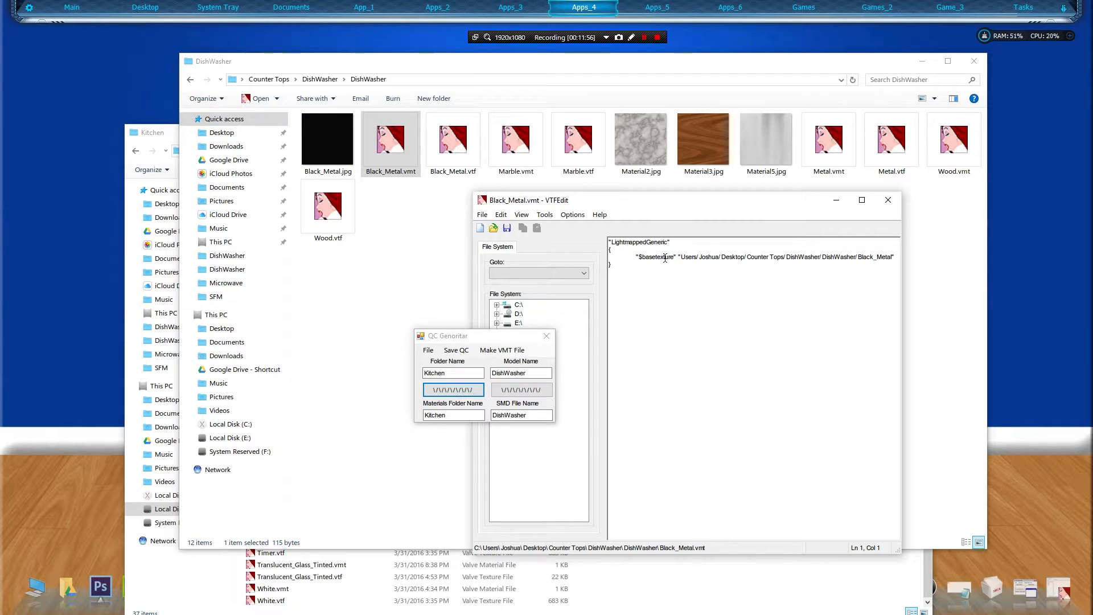
left_click_drag(716, 201, 605, 194)
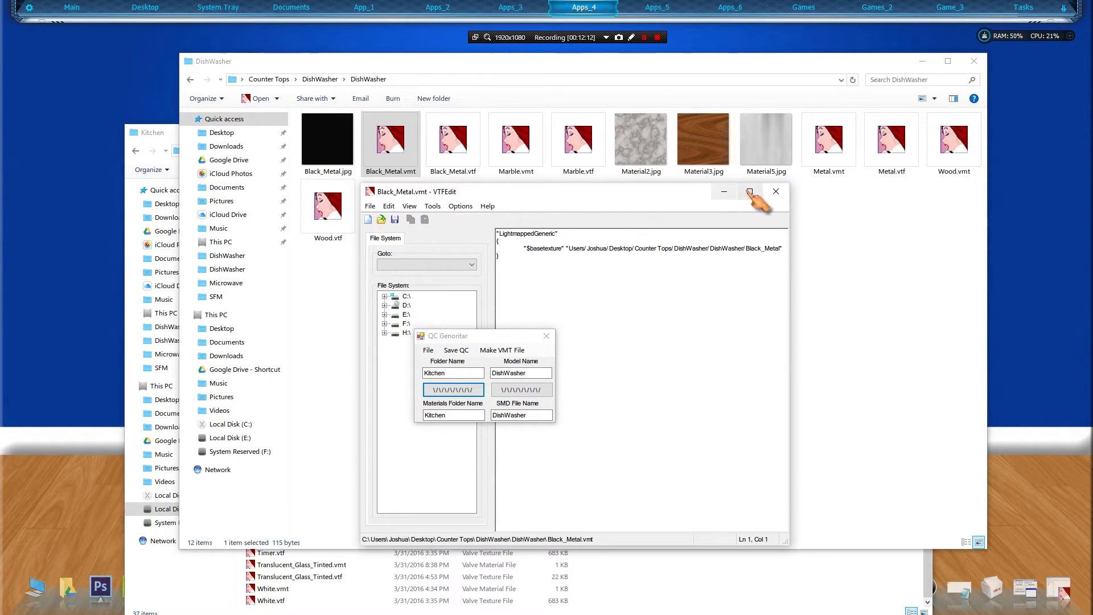
left_click(775, 191)
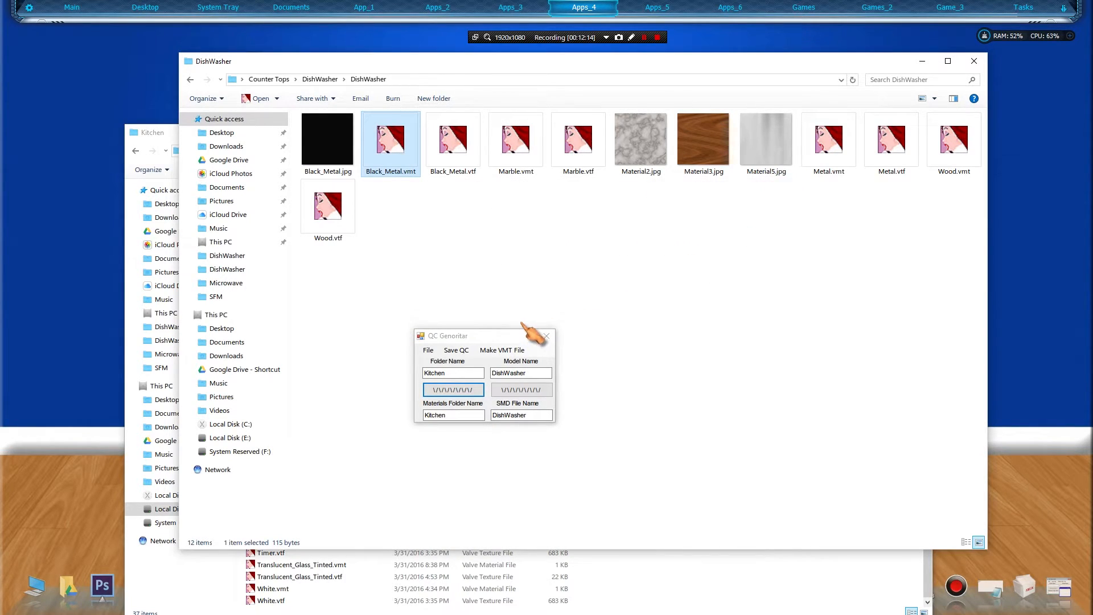
Open QC Genoritar's VMT generator and set the Folder Name to Kitchen and the VTF Model Name to Black_Metal
left_click(498, 349)
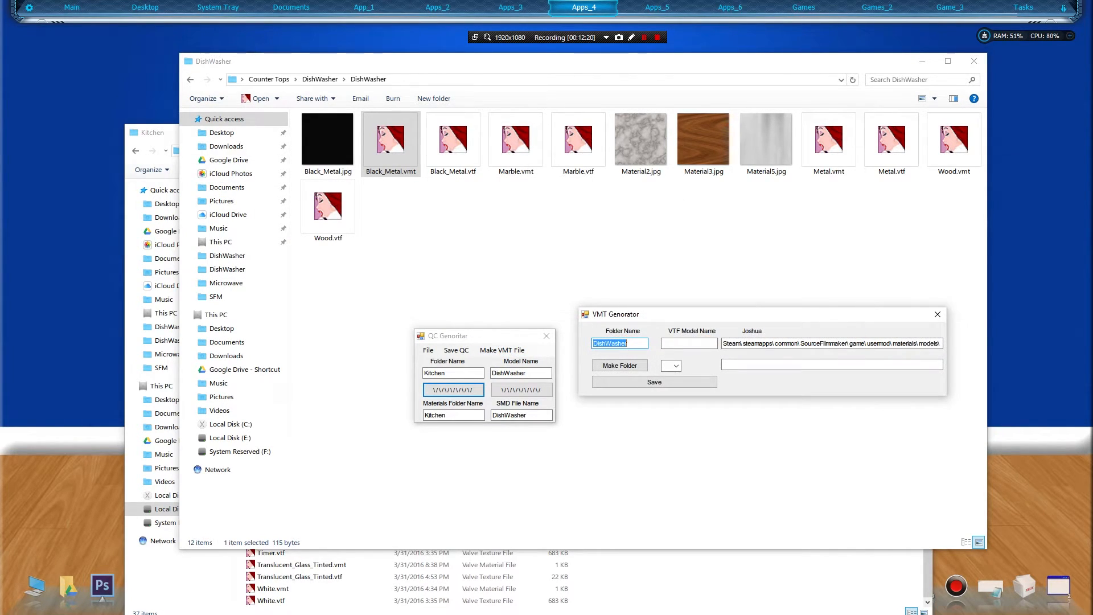
left_click_drag(484, 336, 0, 281)
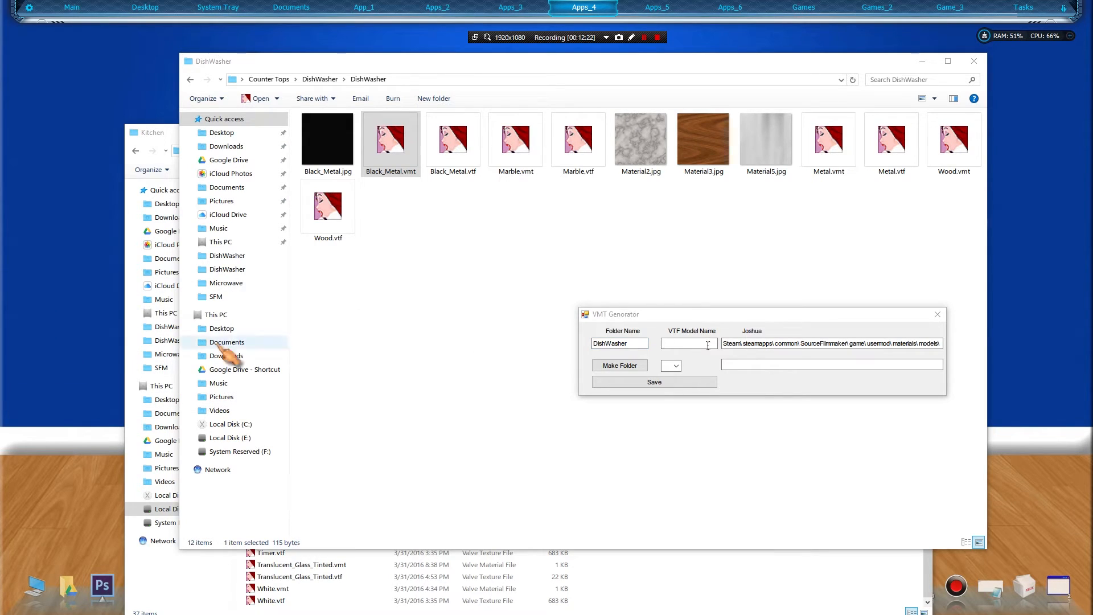
left_click_drag(760, 317, 475, 322)
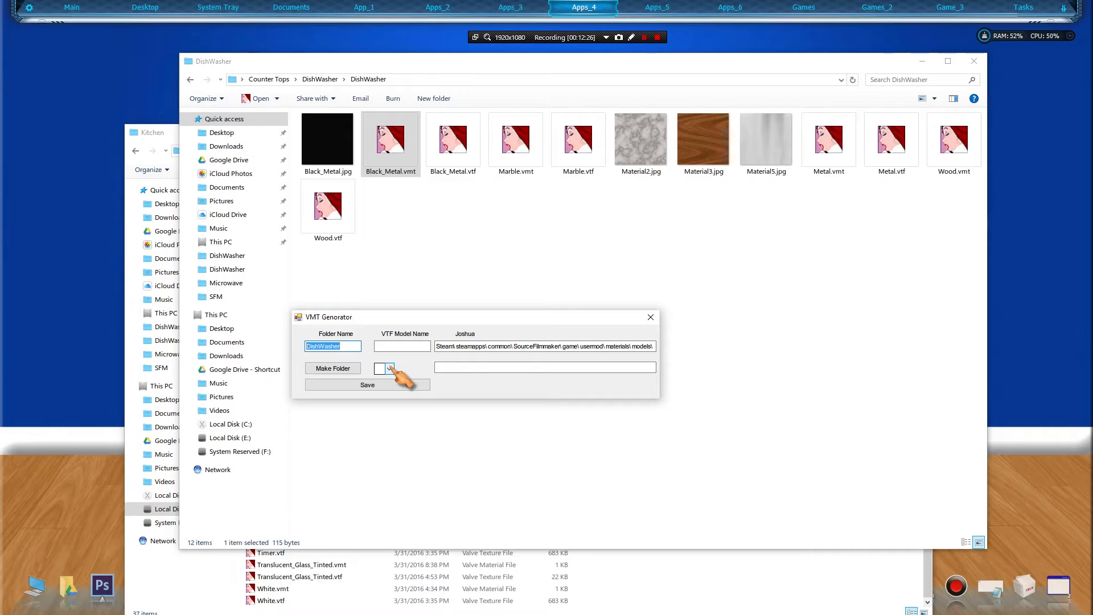
type("Kitchen")
left_click(414, 348)
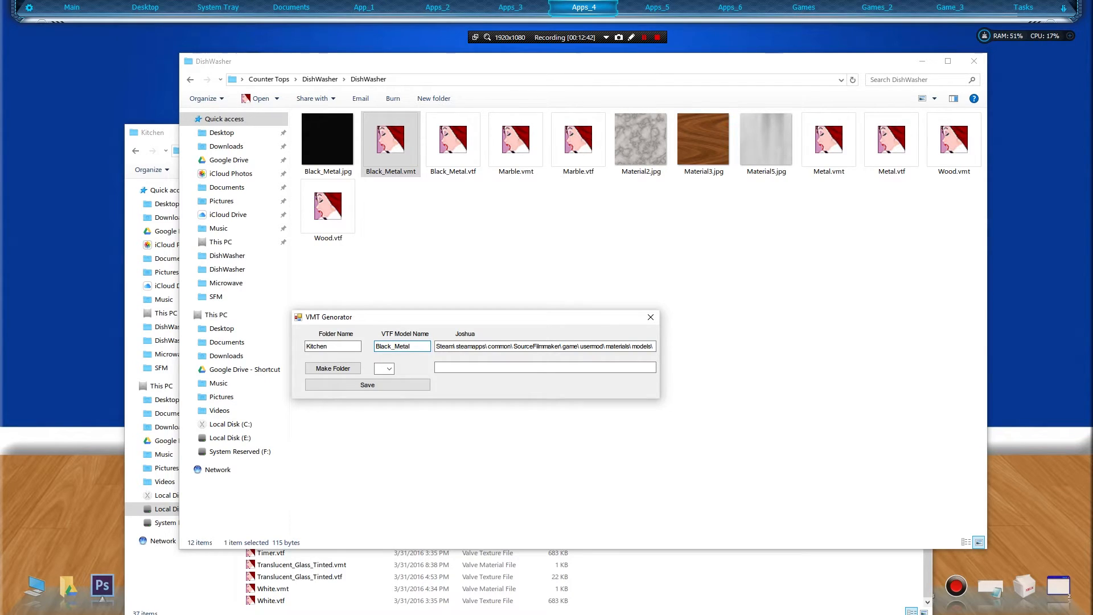
Save the generated material over Black_Metal.vmt in the inner DishWasher folder and check its contents in VTFEdit
left_click(367, 385)
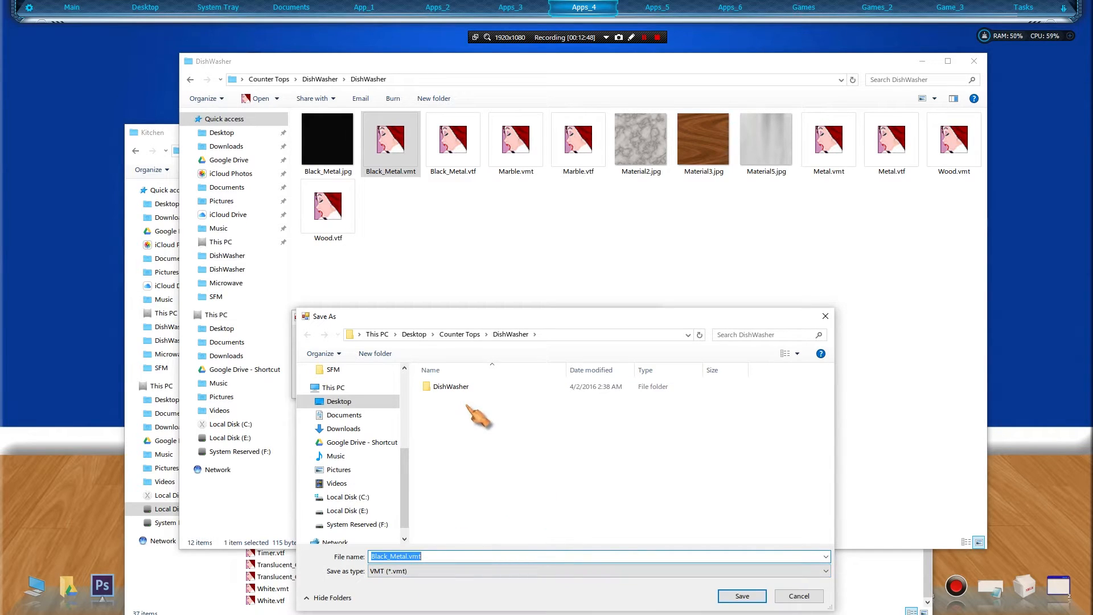
double_click(467, 386)
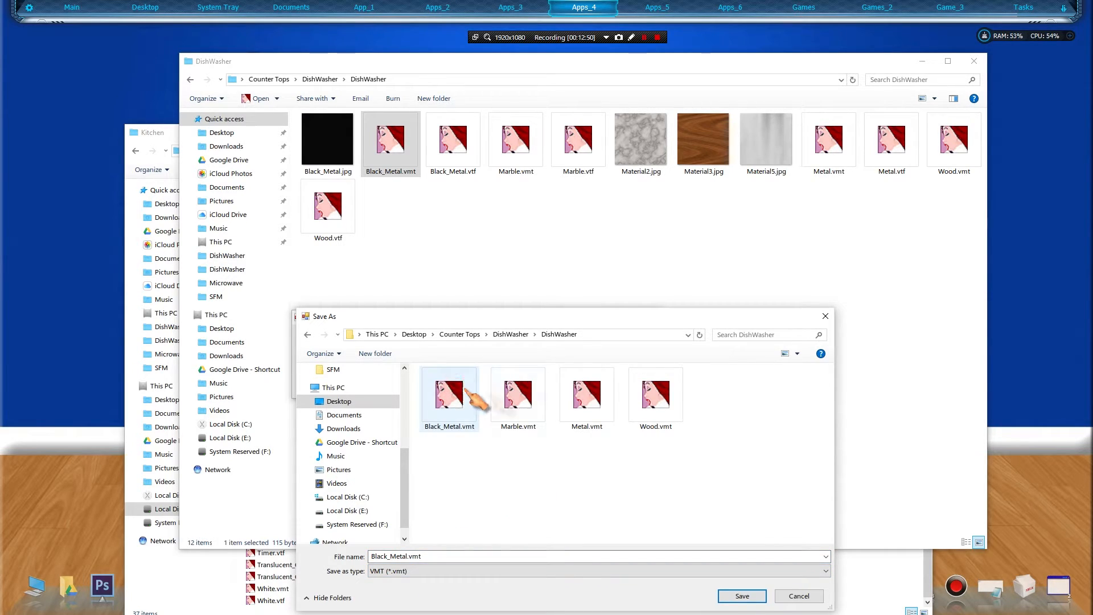
left_click(738, 595)
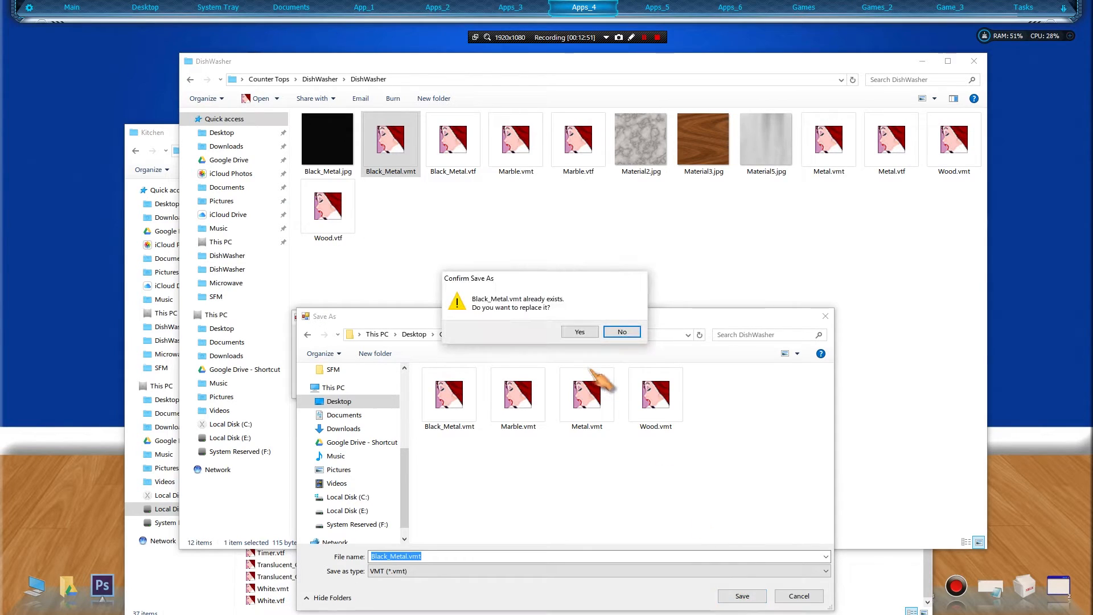
left_click(580, 333)
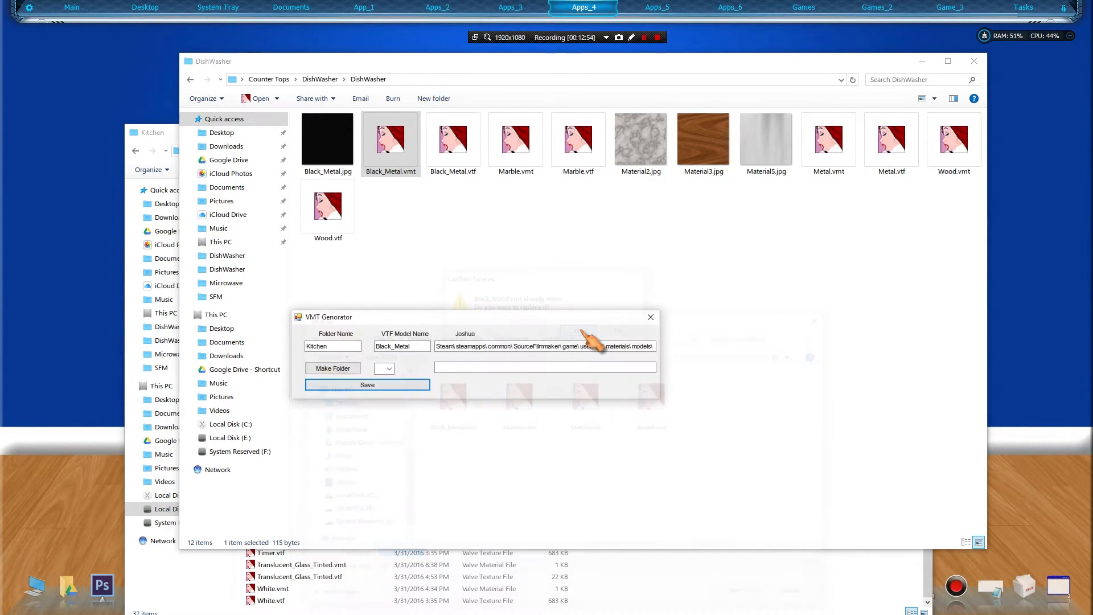
double_click(401, 142)
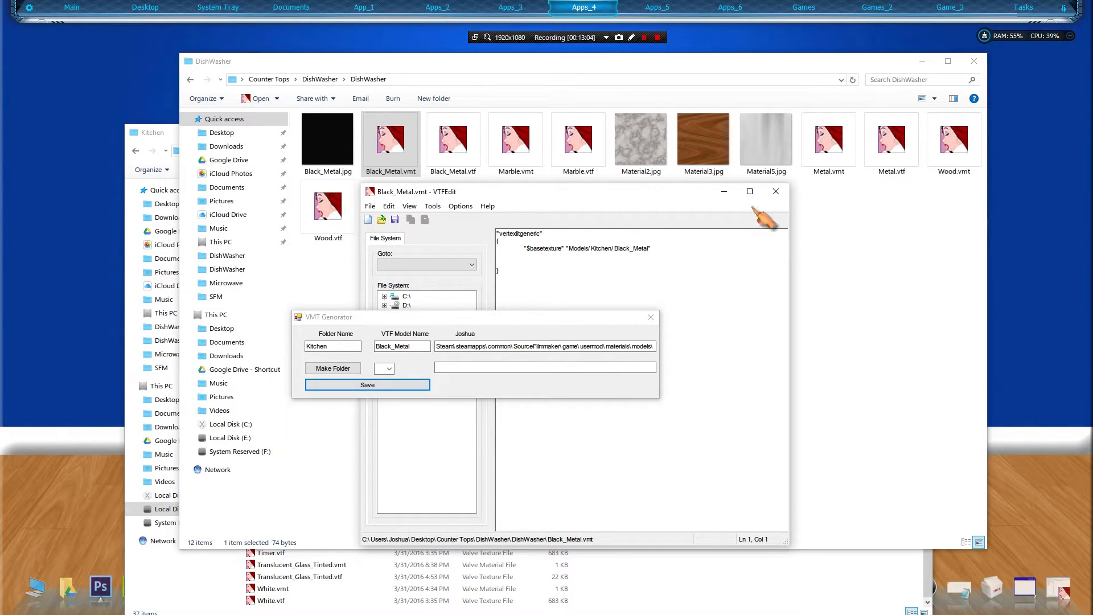
left_click(776, 191)
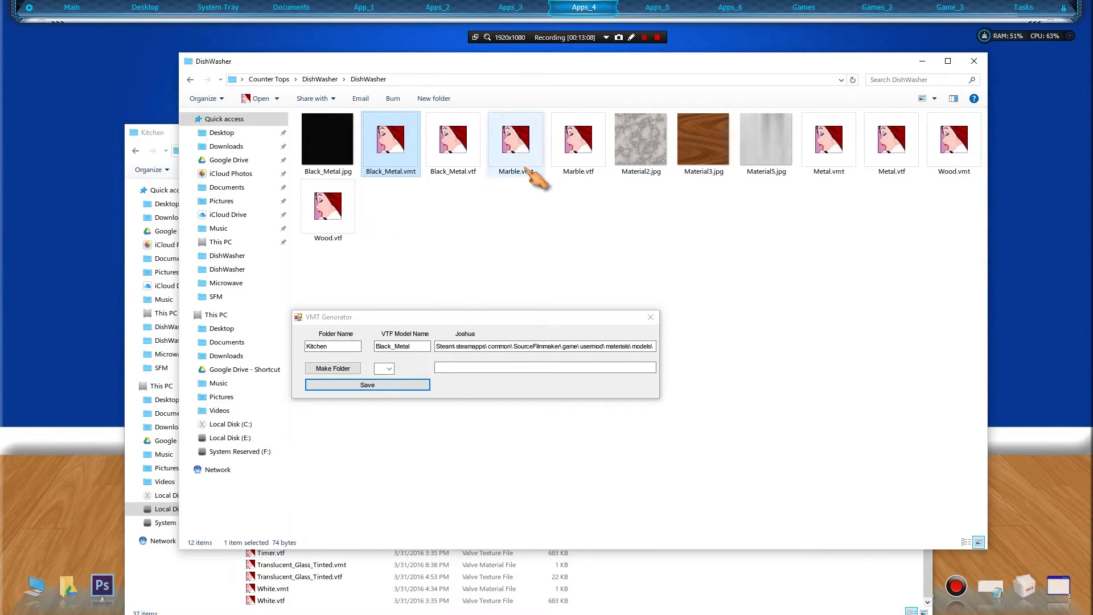
Set the VTF Model Name to Marble, copied from Marble.vmt's file name, and save the generated material over Marble.vmt
left_click(515, 142)
right_click(517, 166)
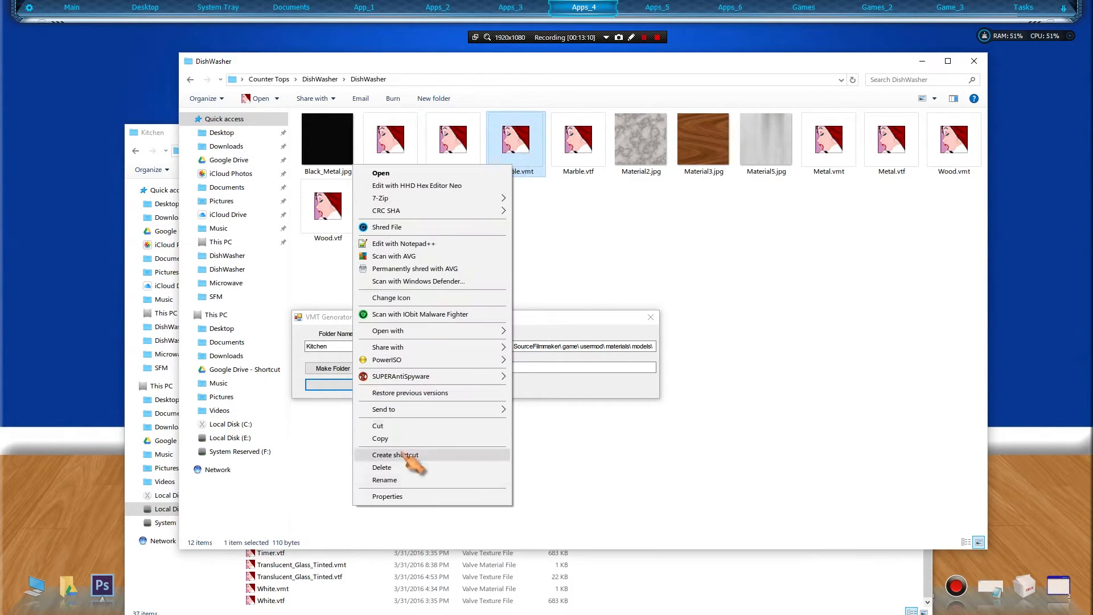
left_click(406, 473)
key("ctrl+c")
double_click(420, 345)
key("ctrl+v")
left_click(358, 381)
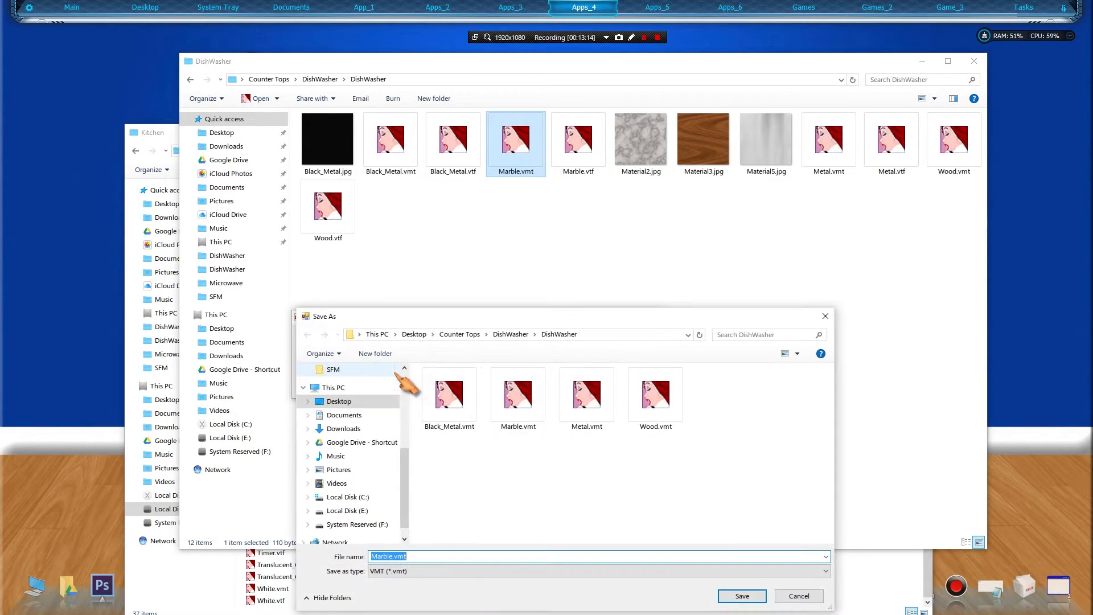
left_click(750, 595)
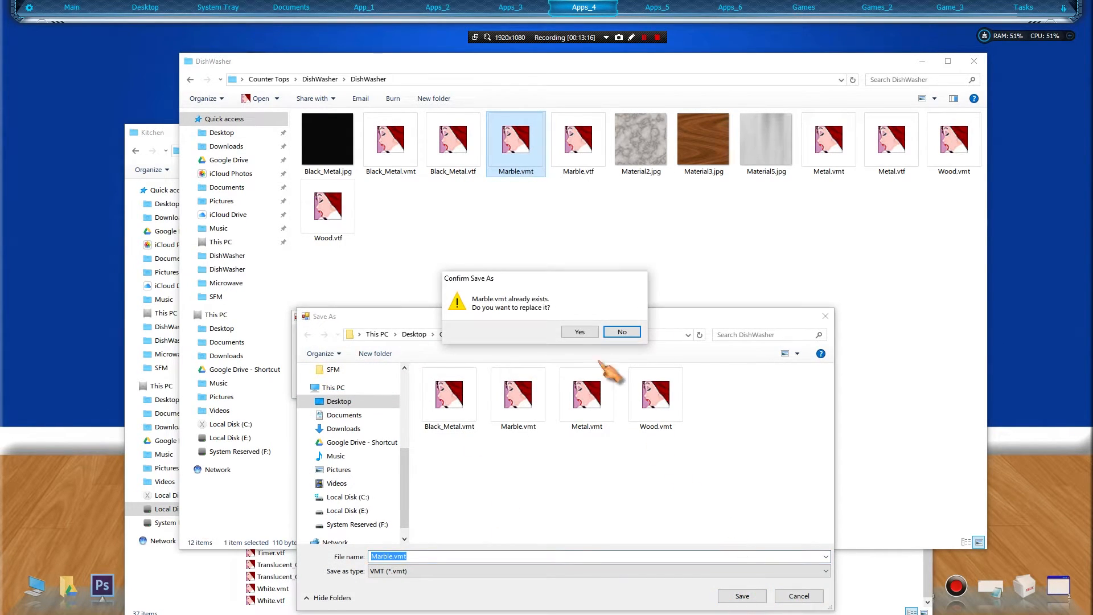
left_click(589, 331)
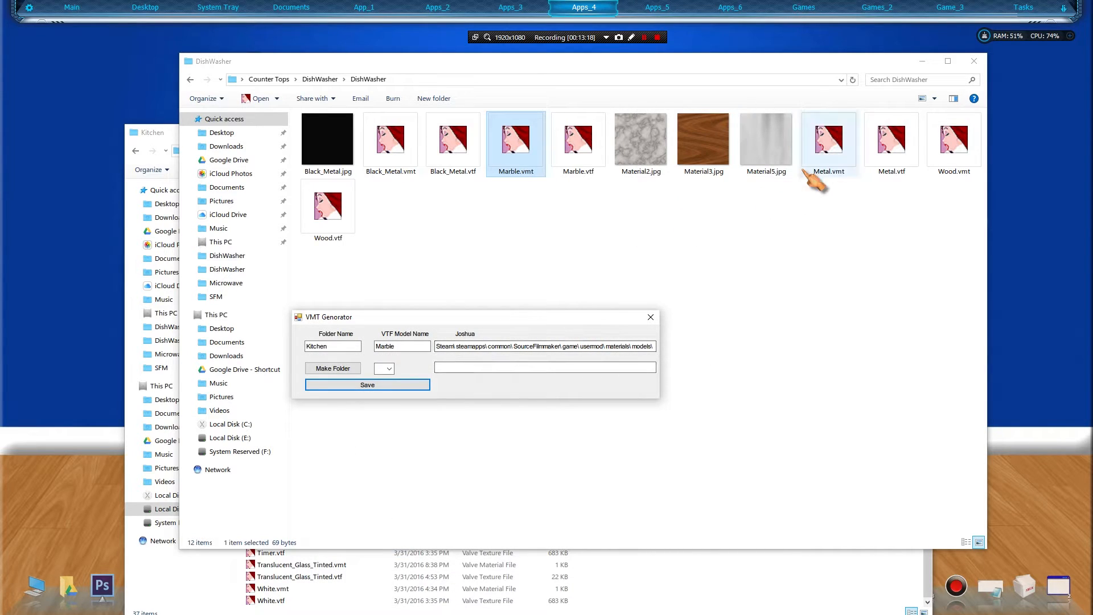
Set the VTF Model Name to Metal, copied from Metal.vmt's file name, and save the generated material over Metal.vmt
left_click(828, 149)
right_click(829, 149)
left_click(705, 477)
key("ctrl+c")
double_click(394, 345)
key("ctrl+v")
left_click(383, 383)
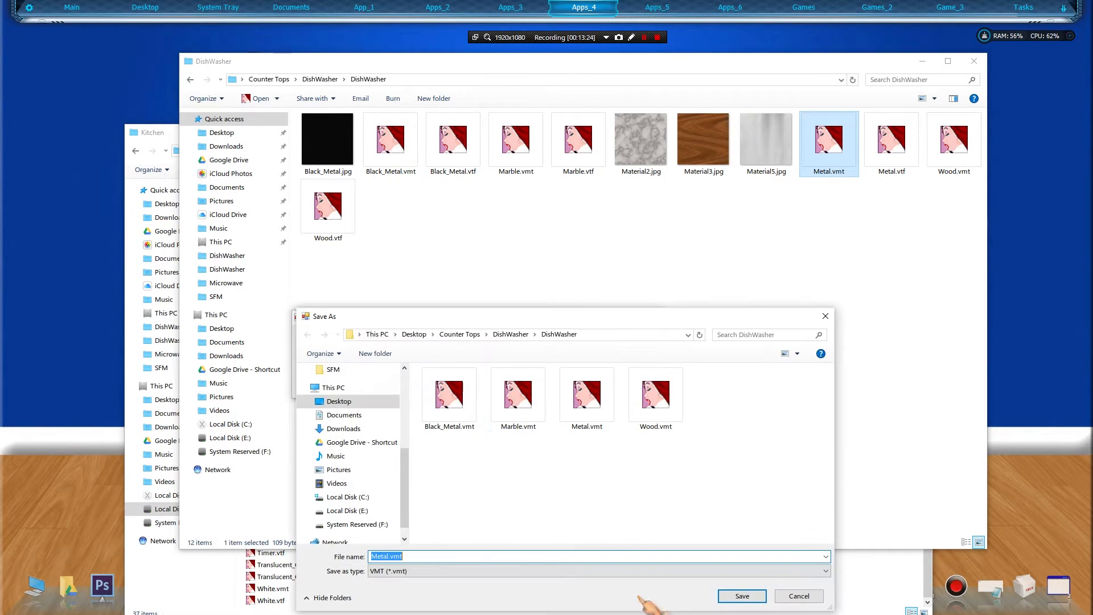
left_click(724, 595)
left_click(580, 337)
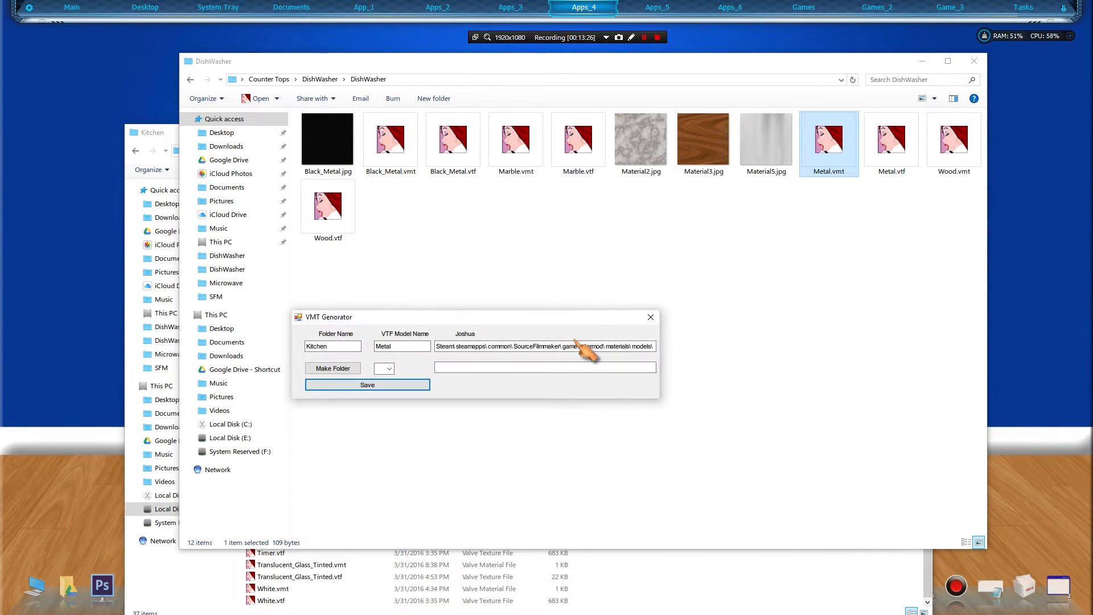
Set the VTF Model Name to Wood, copied from Wood.vmt's file name, save over Wood.vmt, and close the VMT generator
right_click(962, 165)
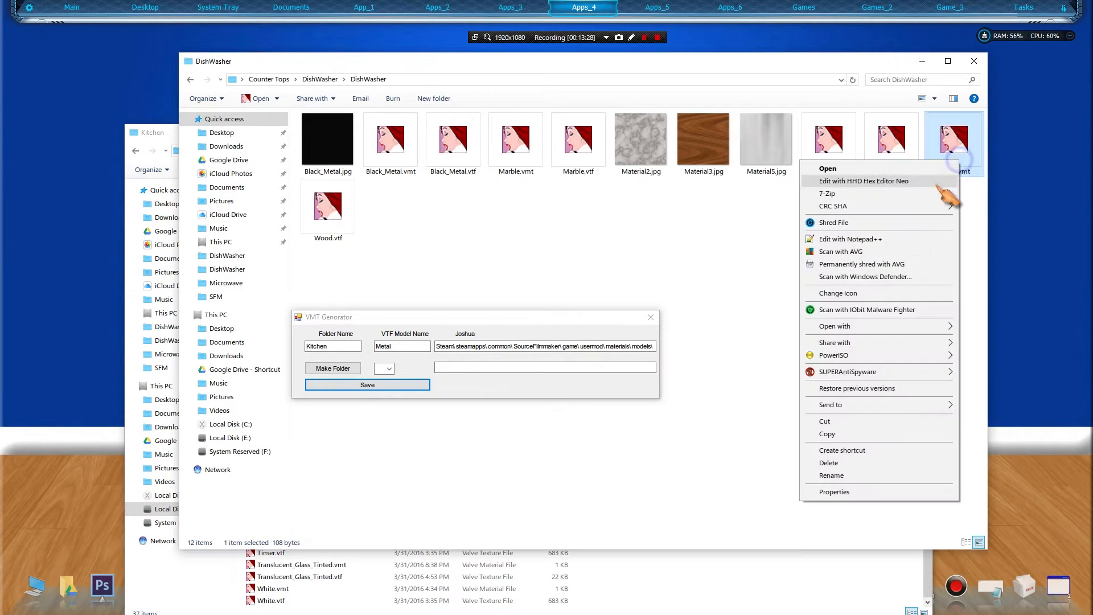
left_click(853, 467)
key("ctrl+c")
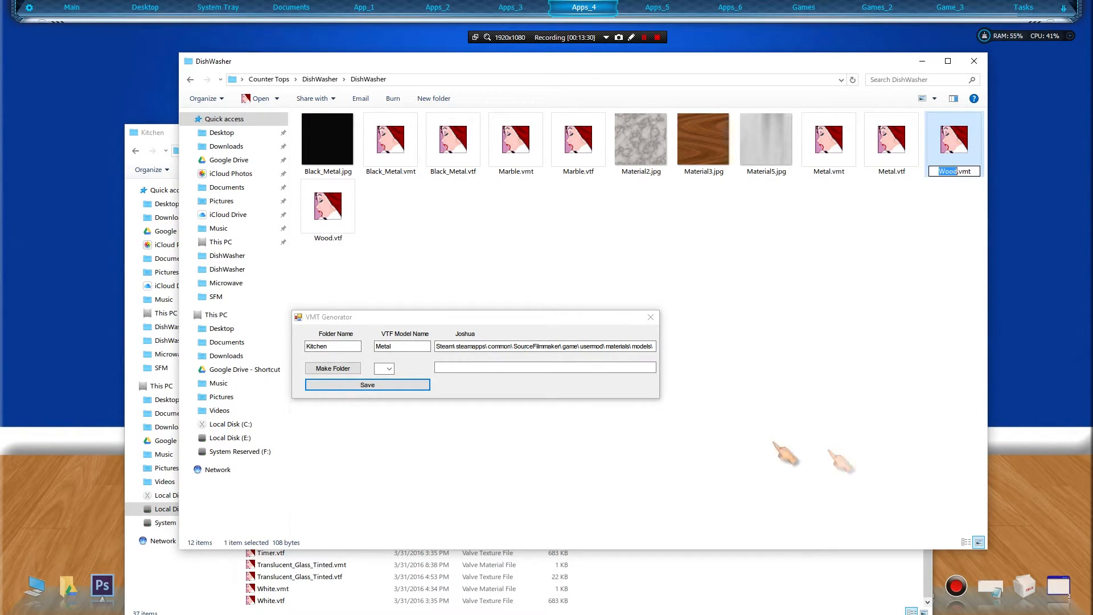
double_click(396, 346)
key("ctrl+v")
left_click(386, 385)
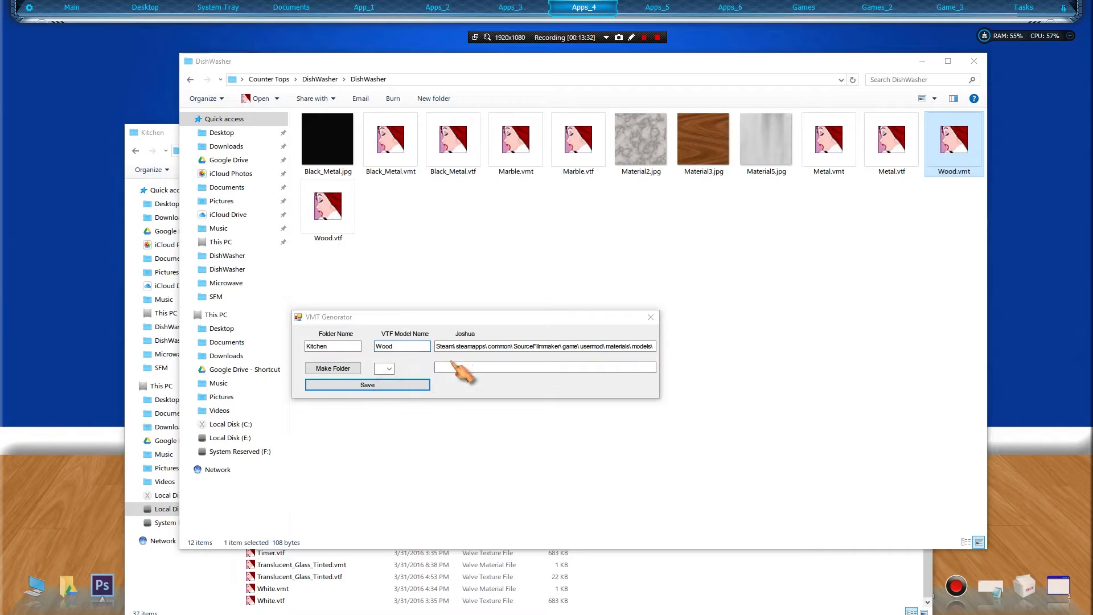
left_click(740, 596)
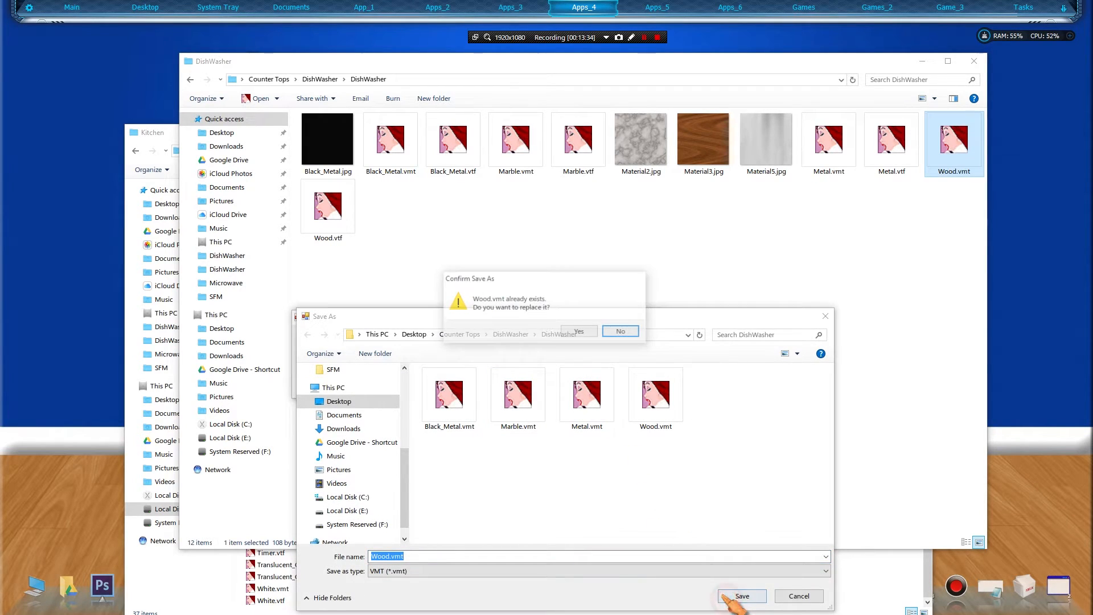
left_click(579, 331)
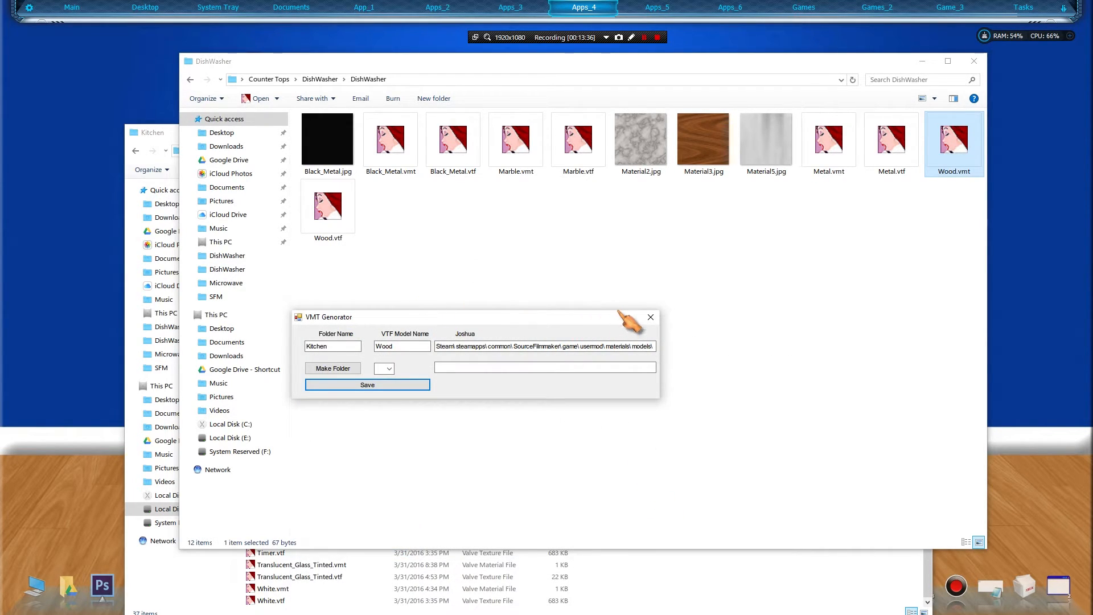
left_click(648, 316)
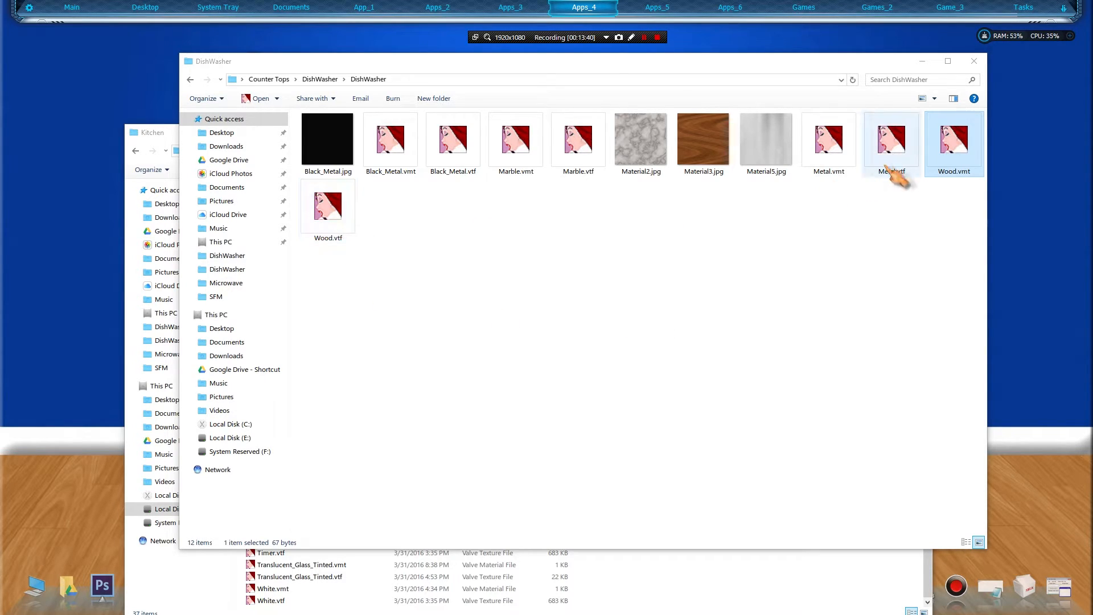
Check the base texture paths of the regenerated Wood.vmt, Metal.vmt and Marble.vmt materials in VTFEdit
double_click(958, 153)
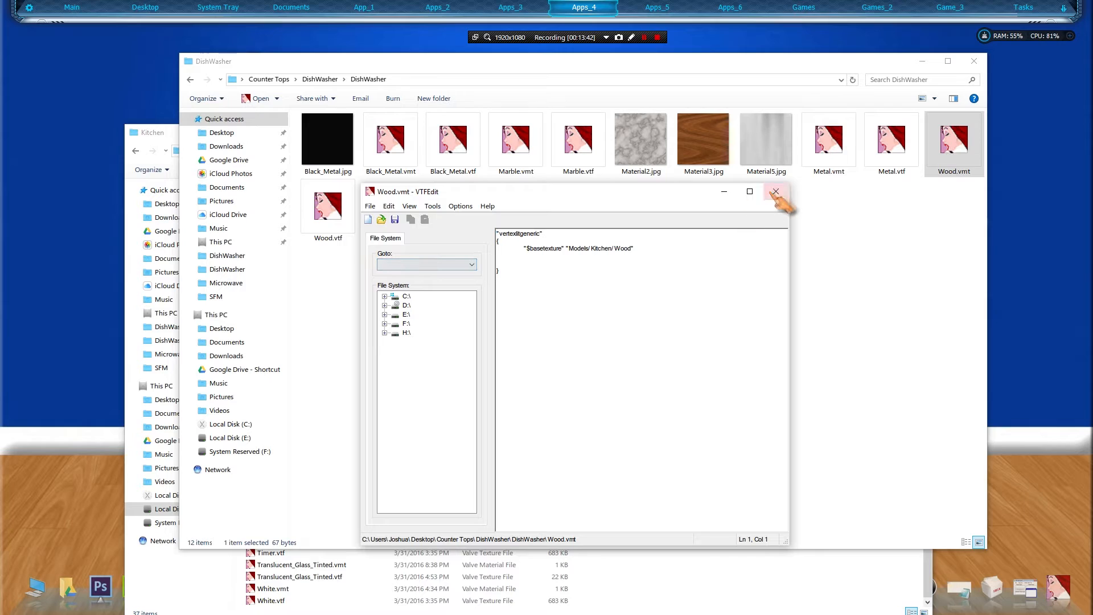
left_click(785, 192)
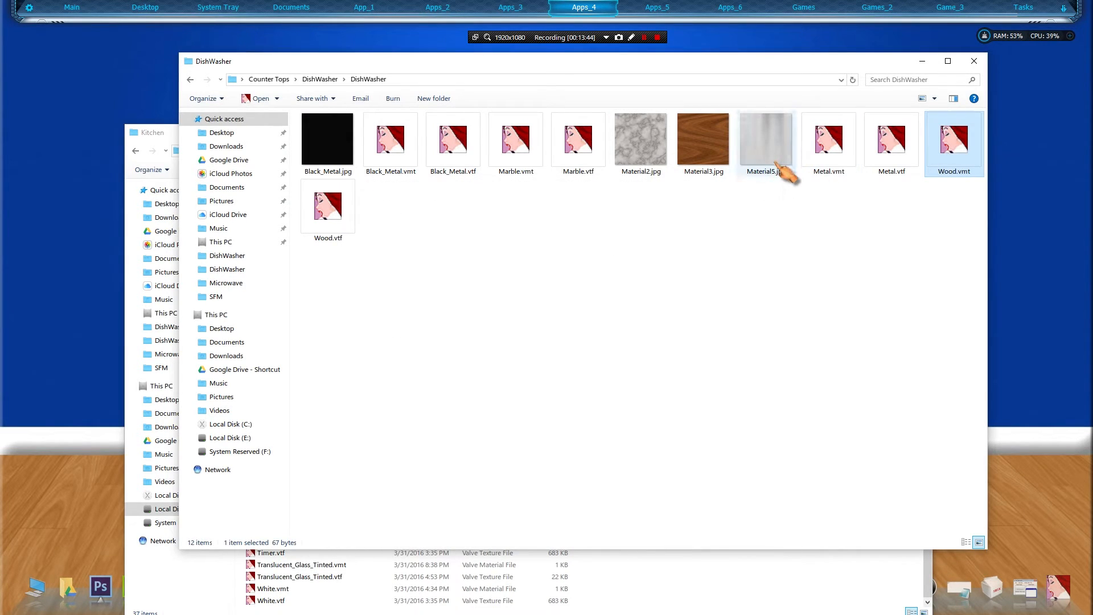
left_click(815, 161)
double_click(828, 168)
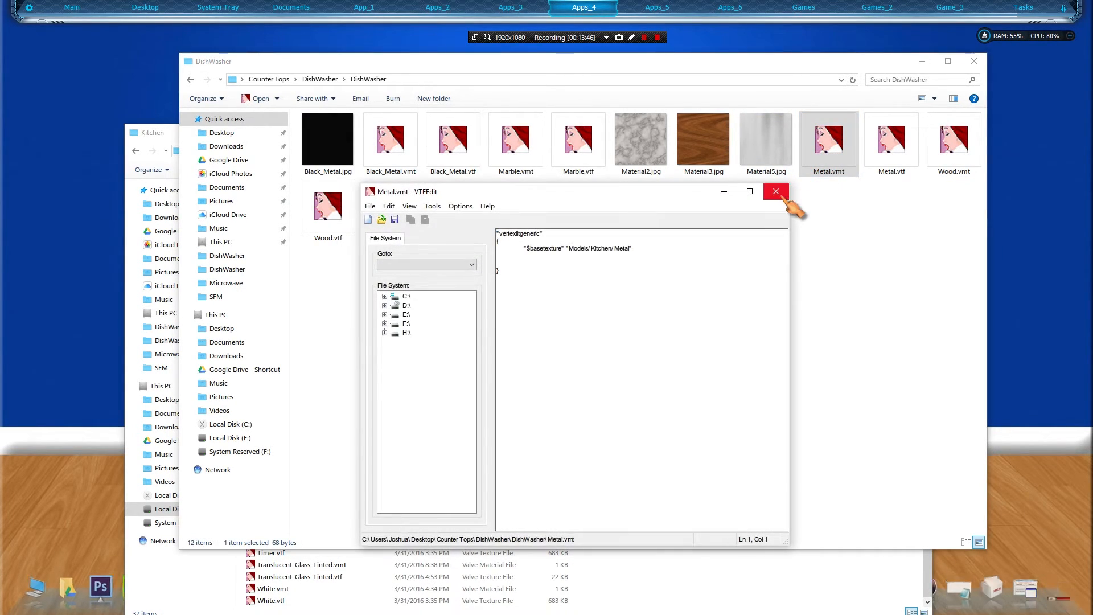
left_click(784, 193)
double_click(519, 150)
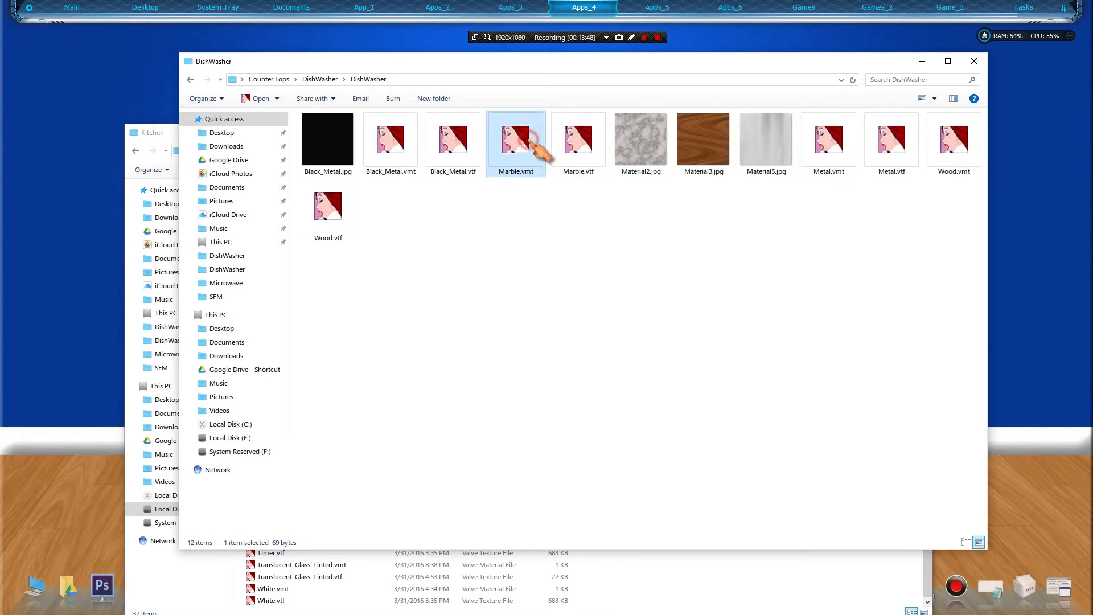
left_click(770, 191)
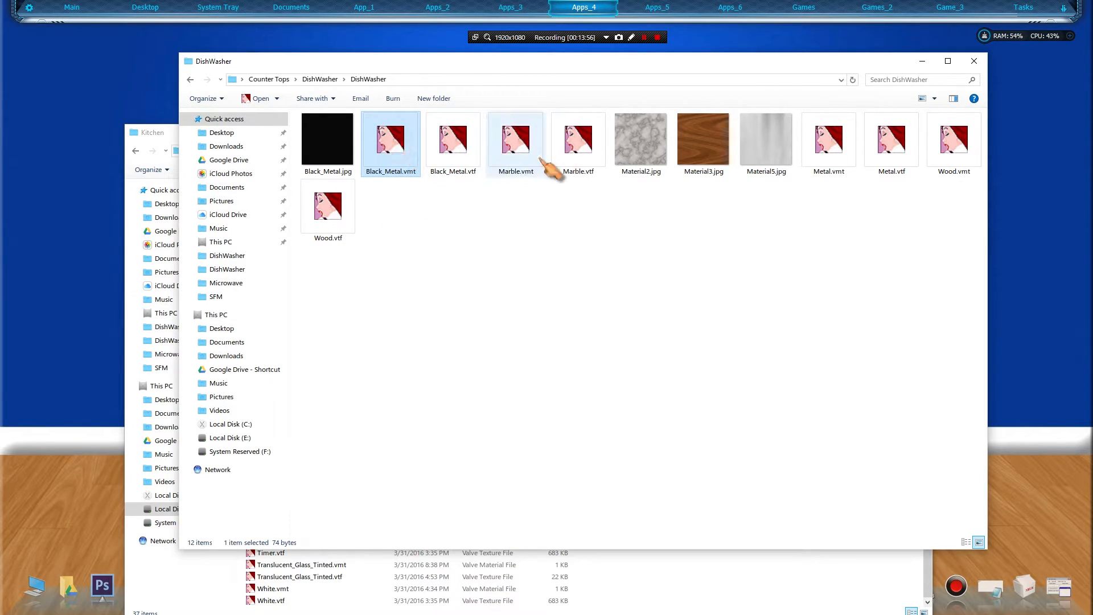
Copy the VMT and VTF files of Black_Metal, Marble, Metal and Wood from the inner DishWasher folder
left_click(580, 163)
left_click(422, 167)
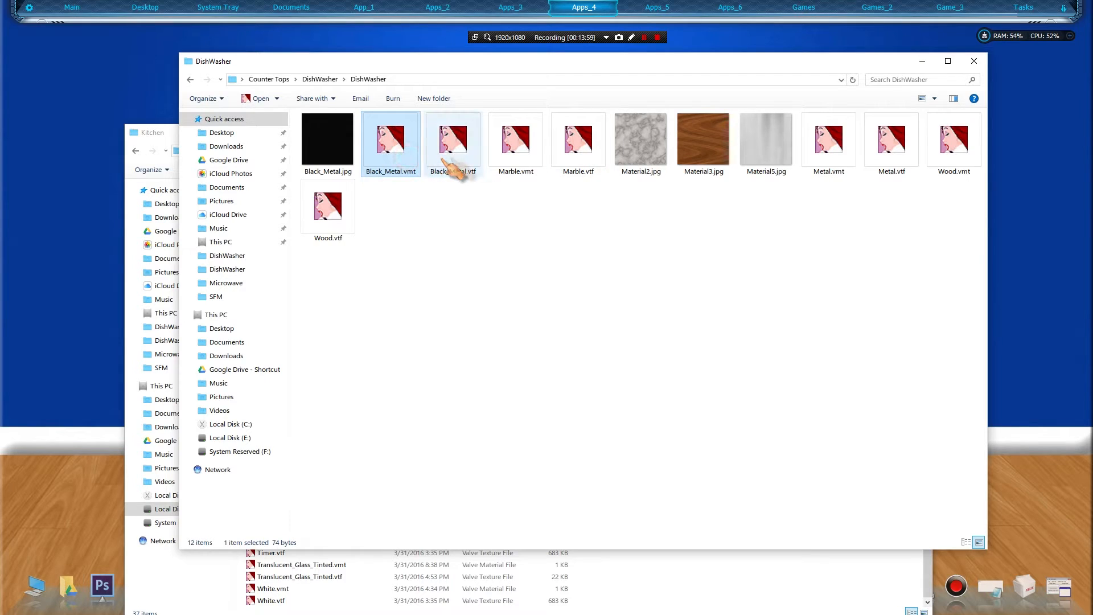
left_click(578, 166, "shift")
left_click(824, 160, "ctrl")
left_click(889, 154, "ctrl")
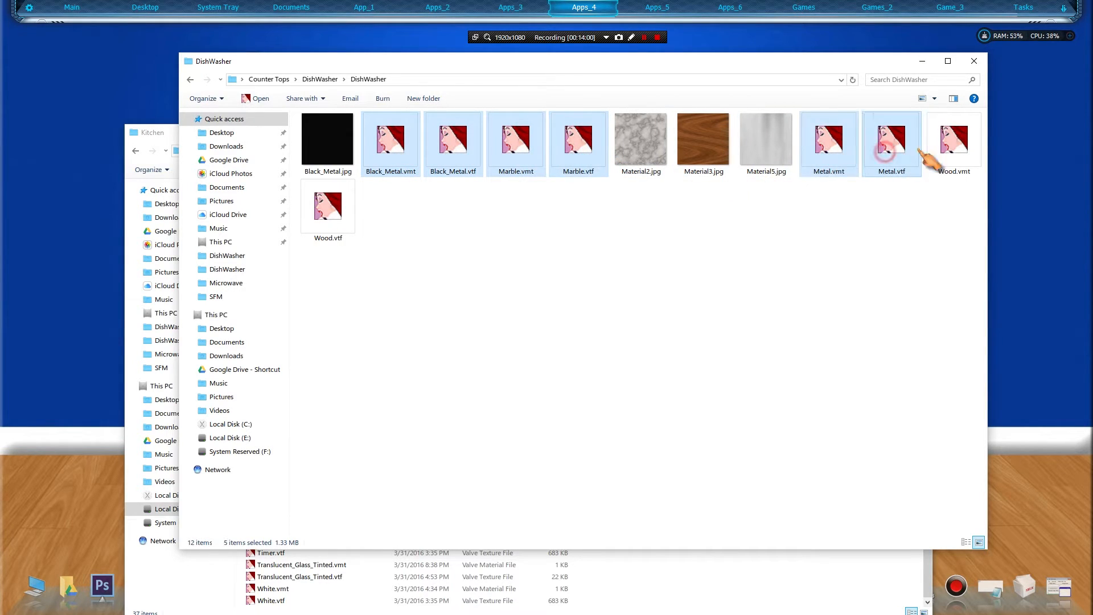
left_click(952, 154, "ctrl")
left_click(326, 217, "ctrl")
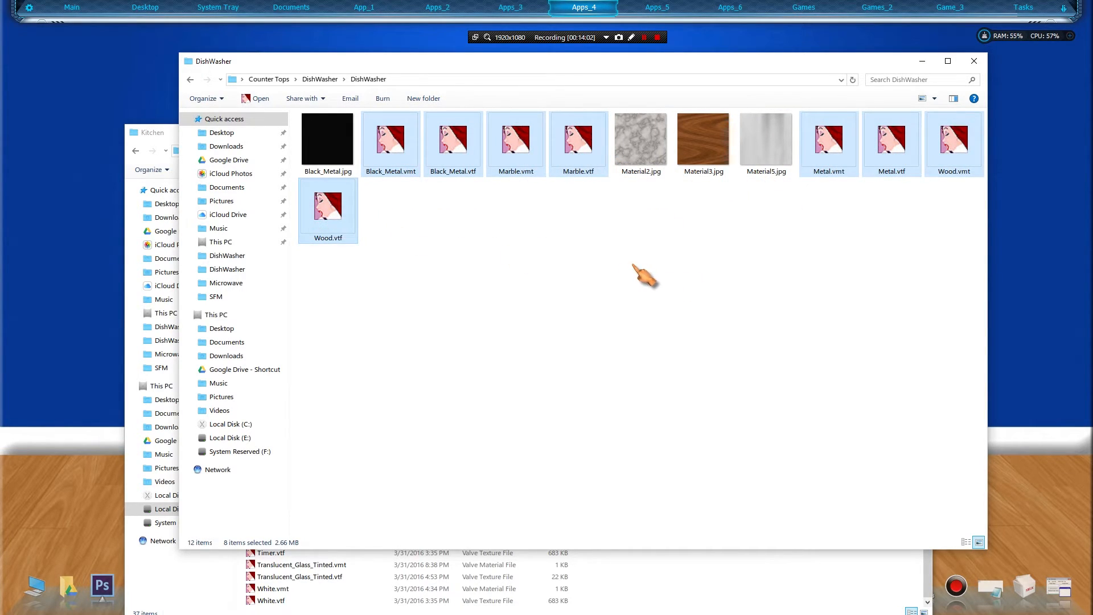
right_click(462, 151)
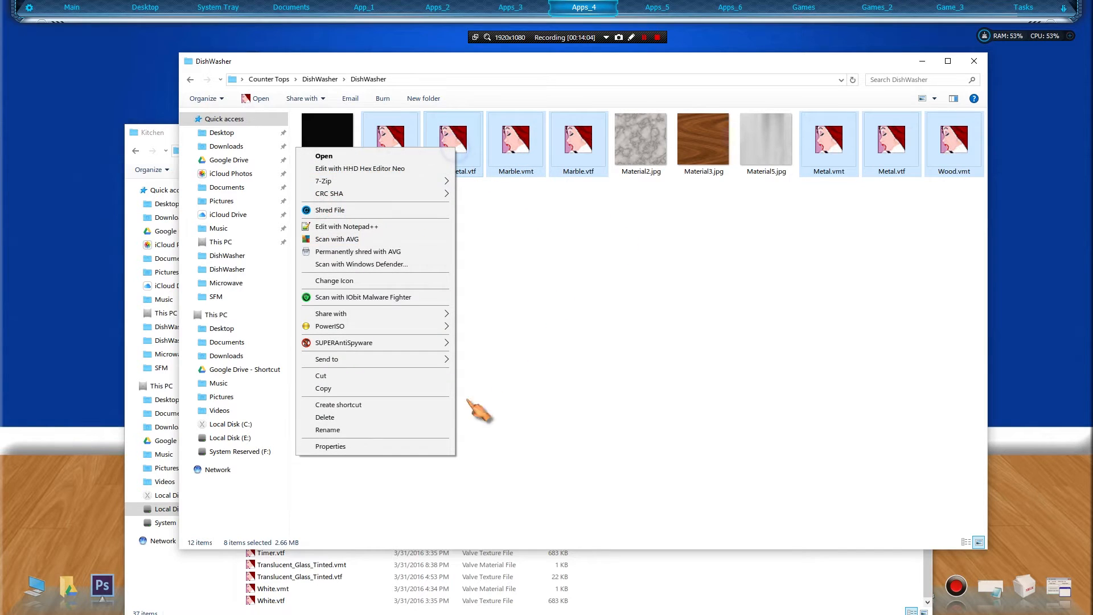
left_click(387, 386)
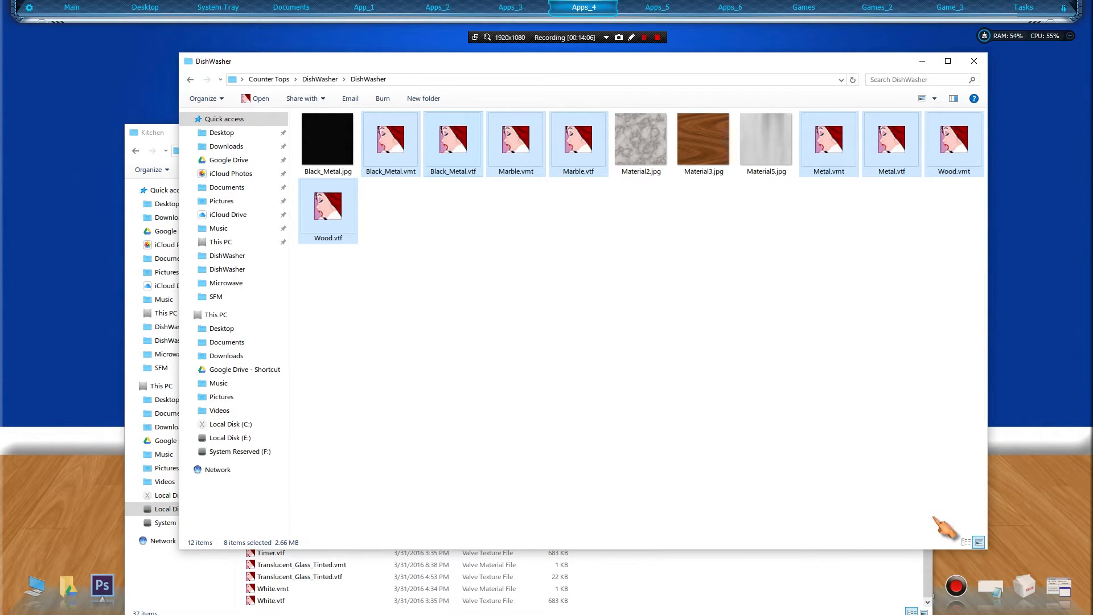
Paste the copied texture files into usermod's materials\models\Kitchen folder, skipping files with the same names
left_click(926, 569)
right_click(655, 233)
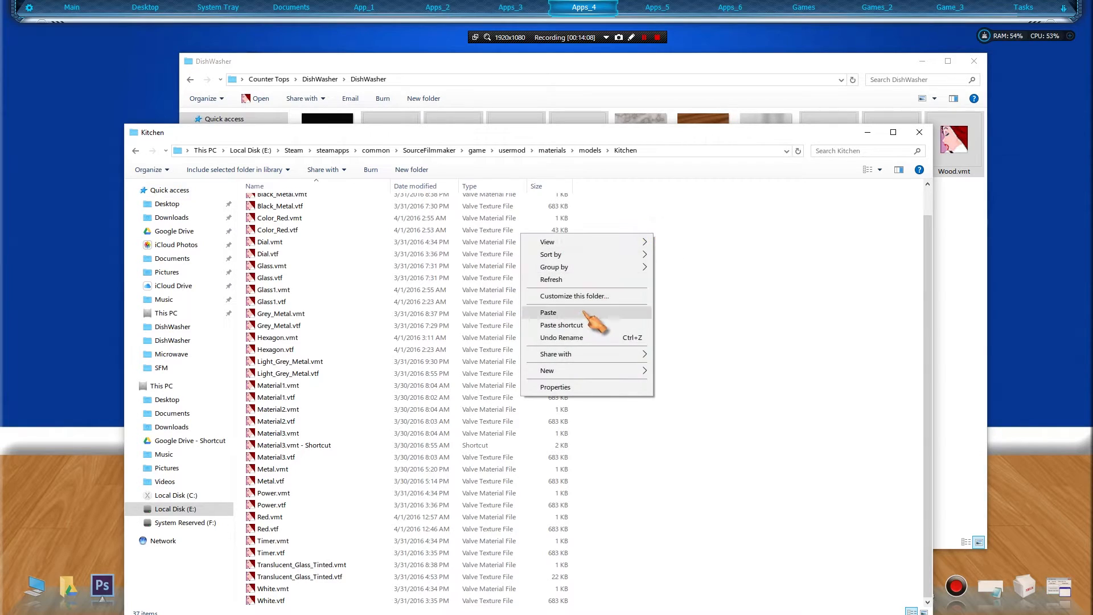
left_click(592, 314)
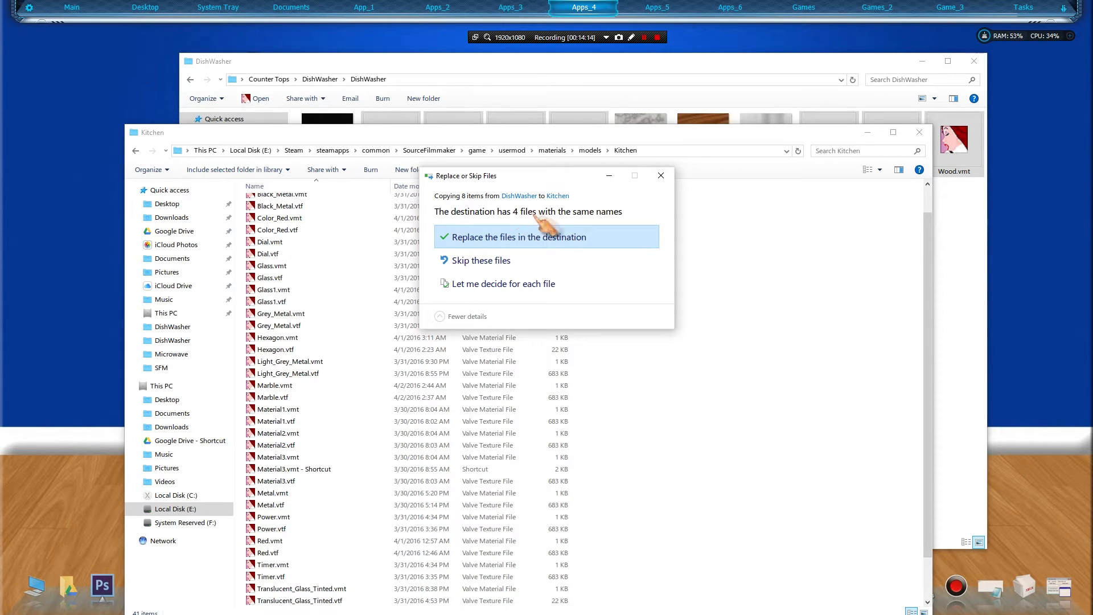
left_click(468, 87)
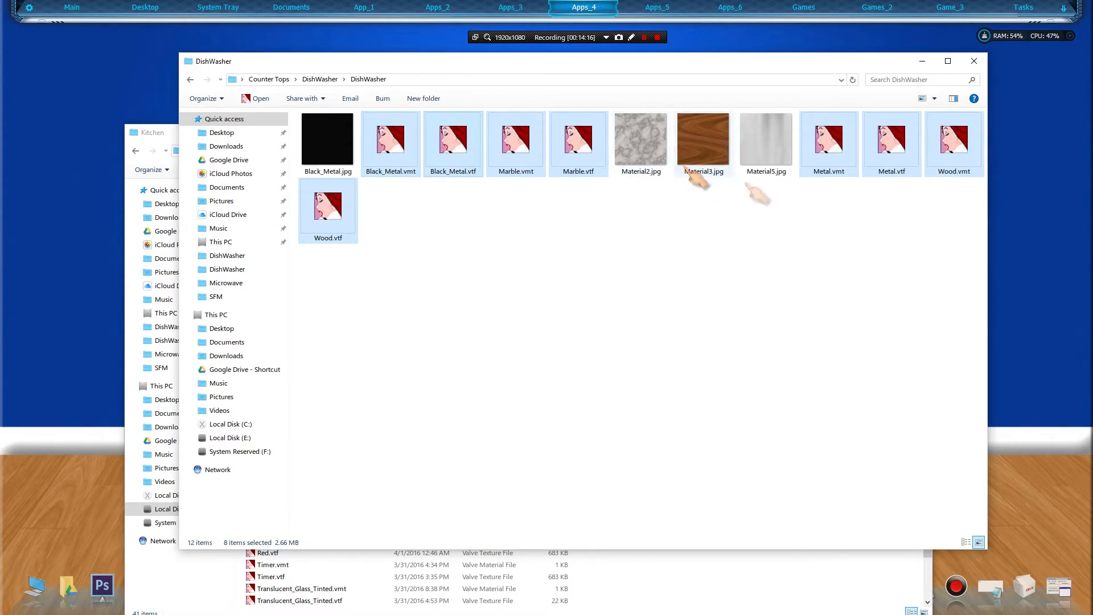
left_click(681, 556)
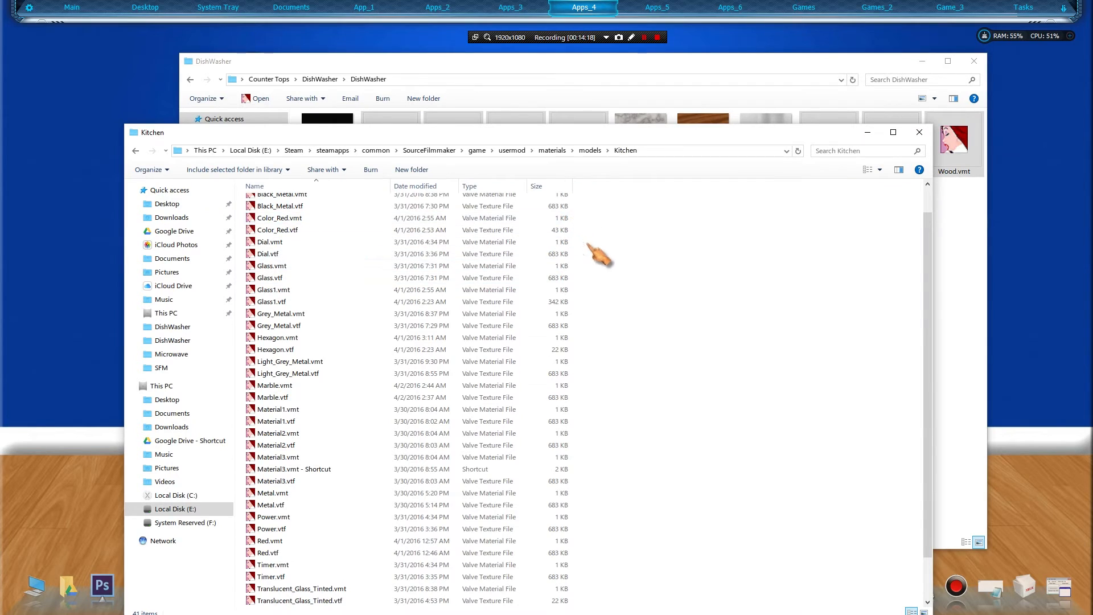
key("alt+Tab")
left_click(686, 156)
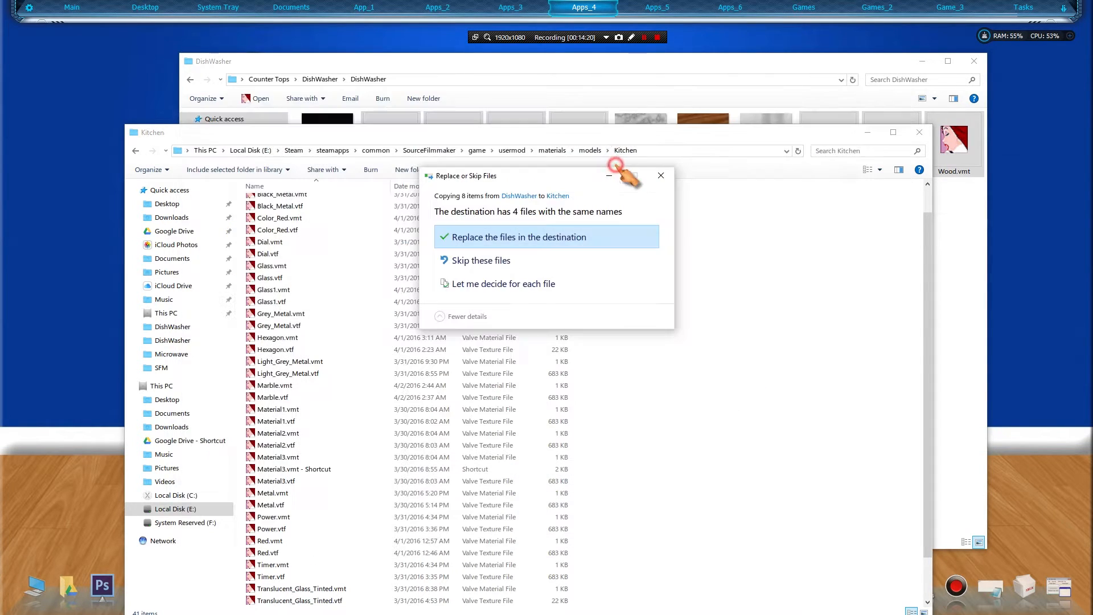
left_click(485, 264)
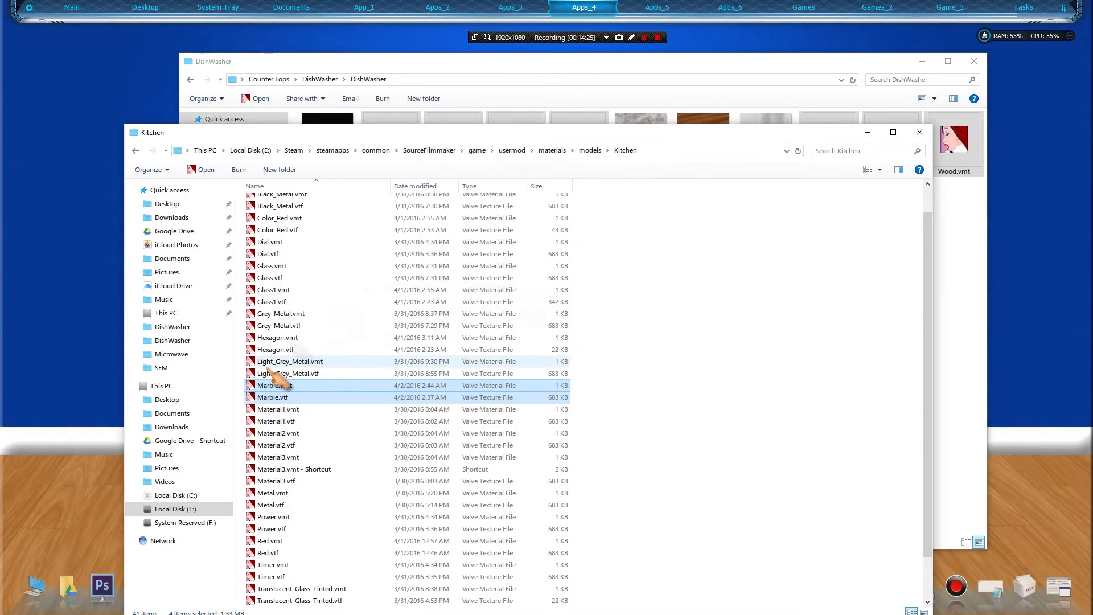
View the pasted Marble.vtf texture from the Kitchen folder in VTFEdit
left_click(273, 397)
double_click(276, 399)
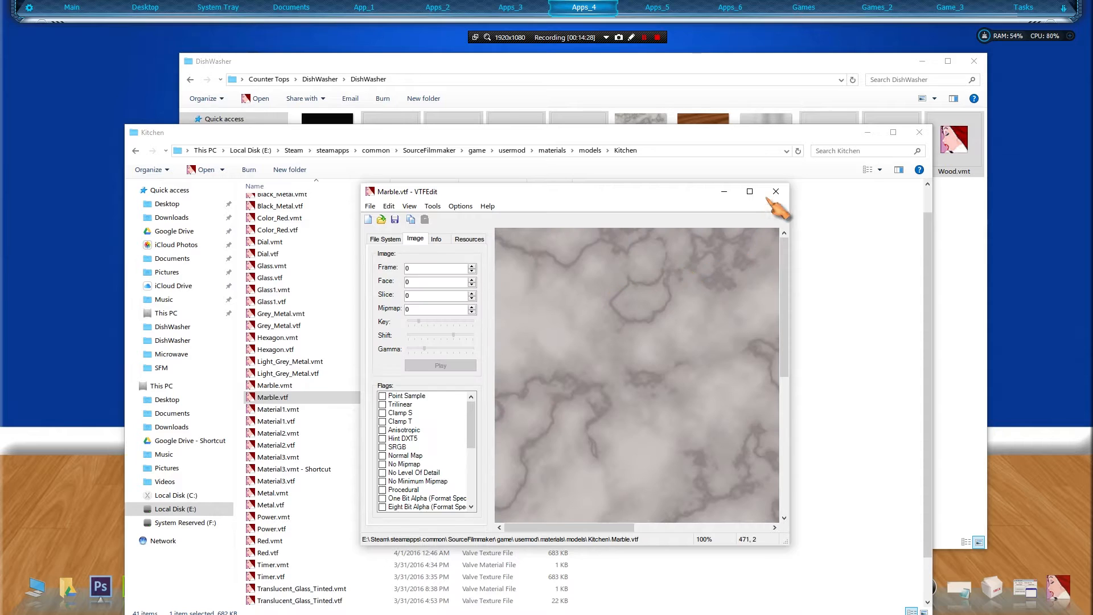
left_click(775, 191)
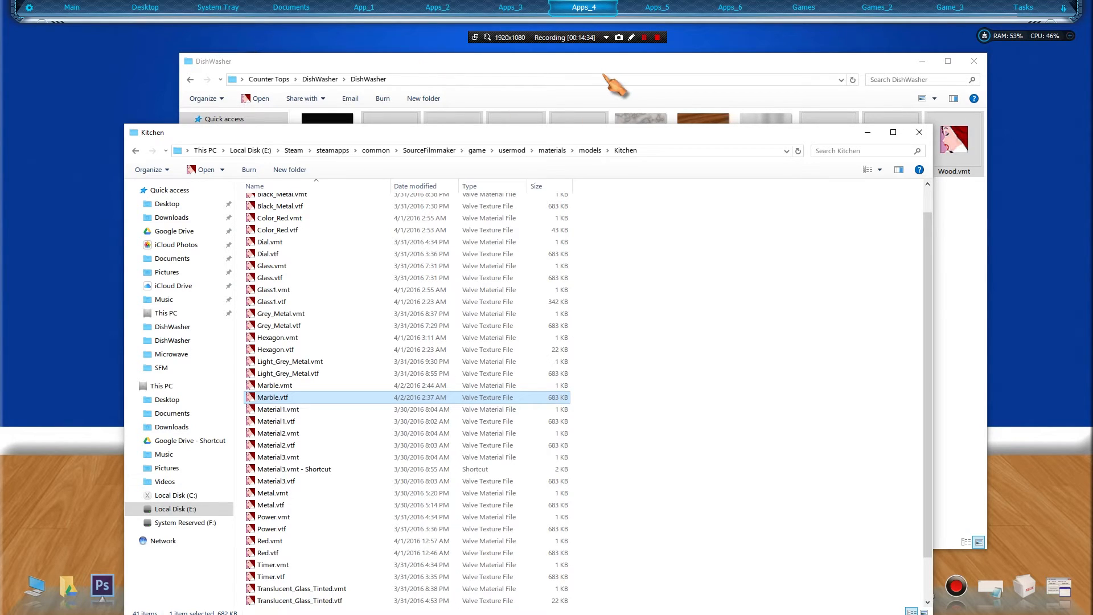
Close the Kitchen and DishWasher folder windows
left_click(605, 79)
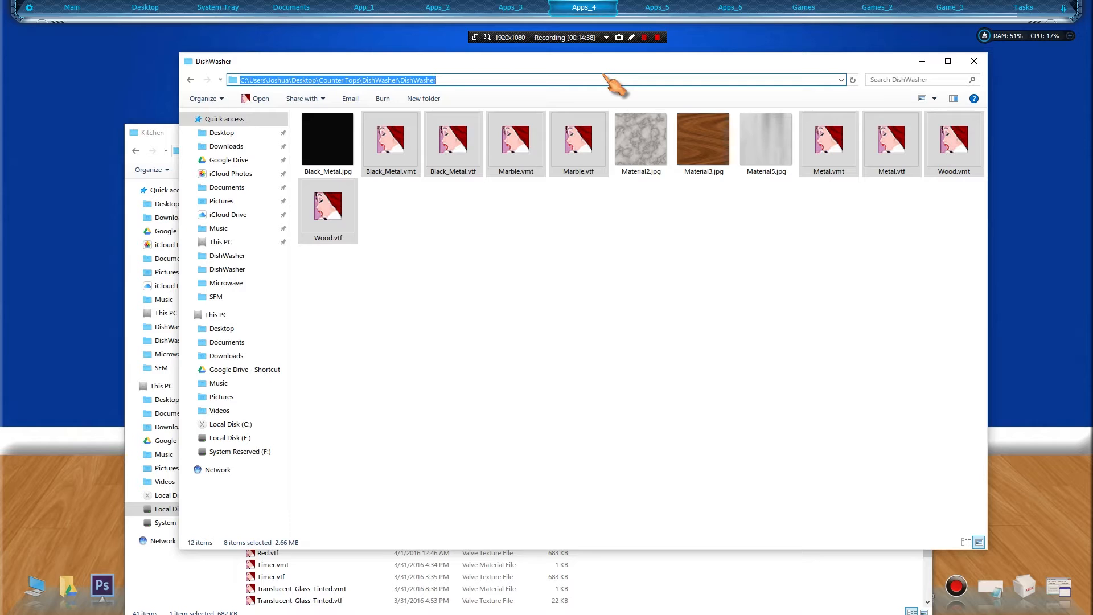
left_click_drag(567, 61, 620, 66)
left_click(793, 244)
left_click_drag(390, 69, 570, 84)
left_click_drag(262, 132, 221, 121)
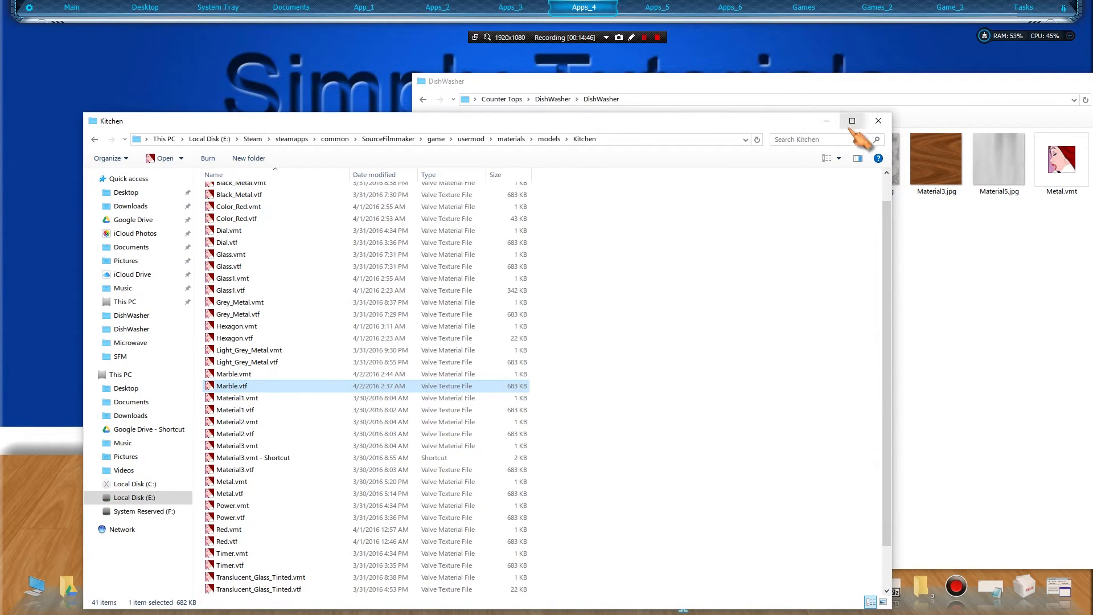
left_click(878, 121)
left_click_drag(983, 84, 791, 87)
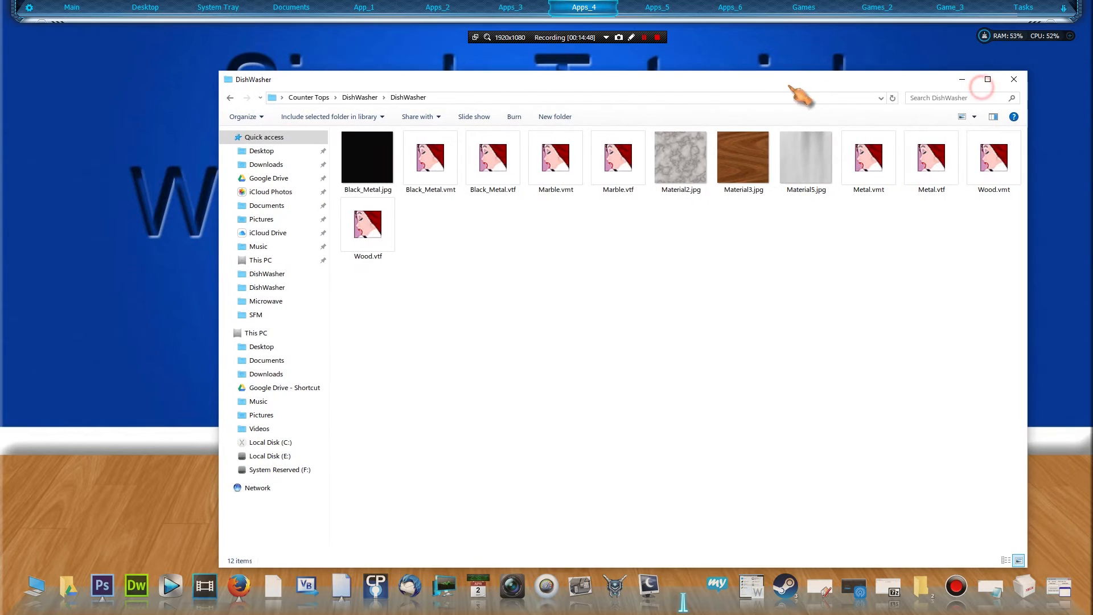
left_click(1014, 80)
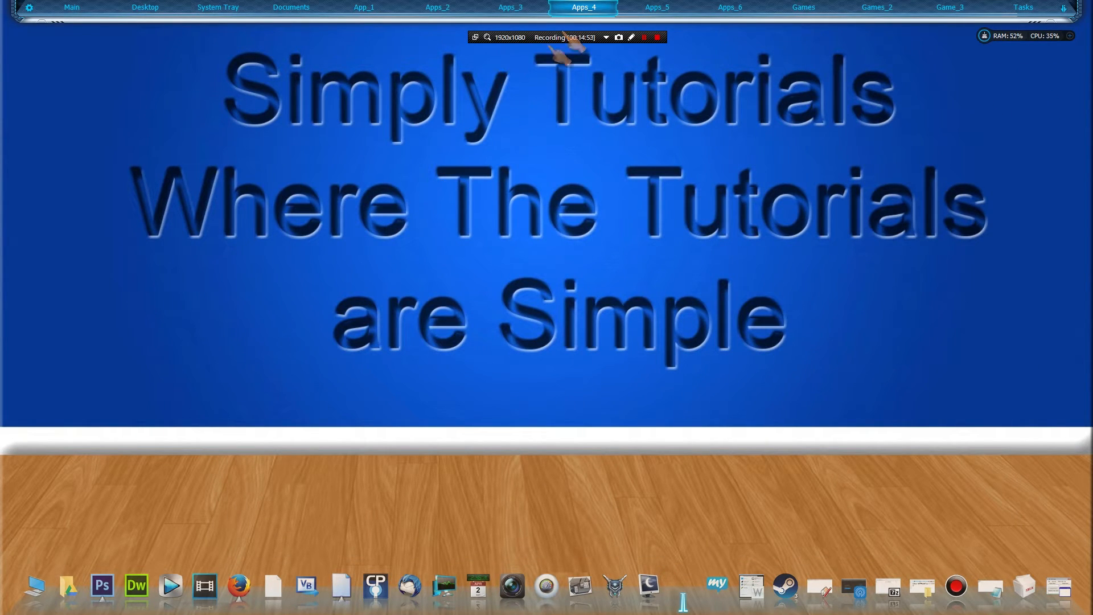
Launch GUIStudioMDL 2.0 from the desktop dock's Apps_4 group
mouse_move(589, 5)
left_click(251, 54)
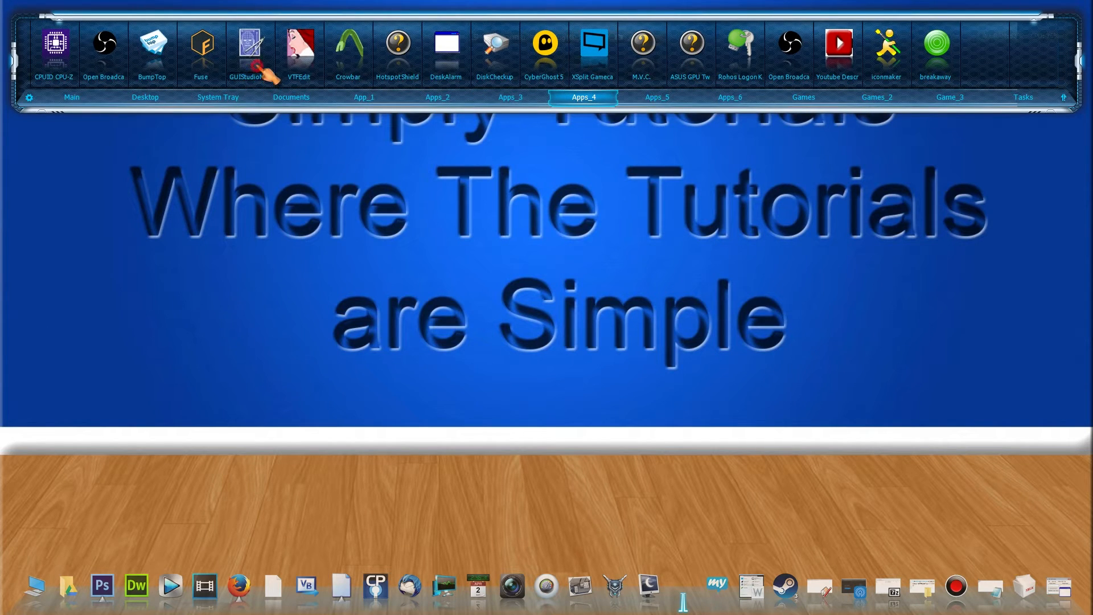
left_click(644, 377)
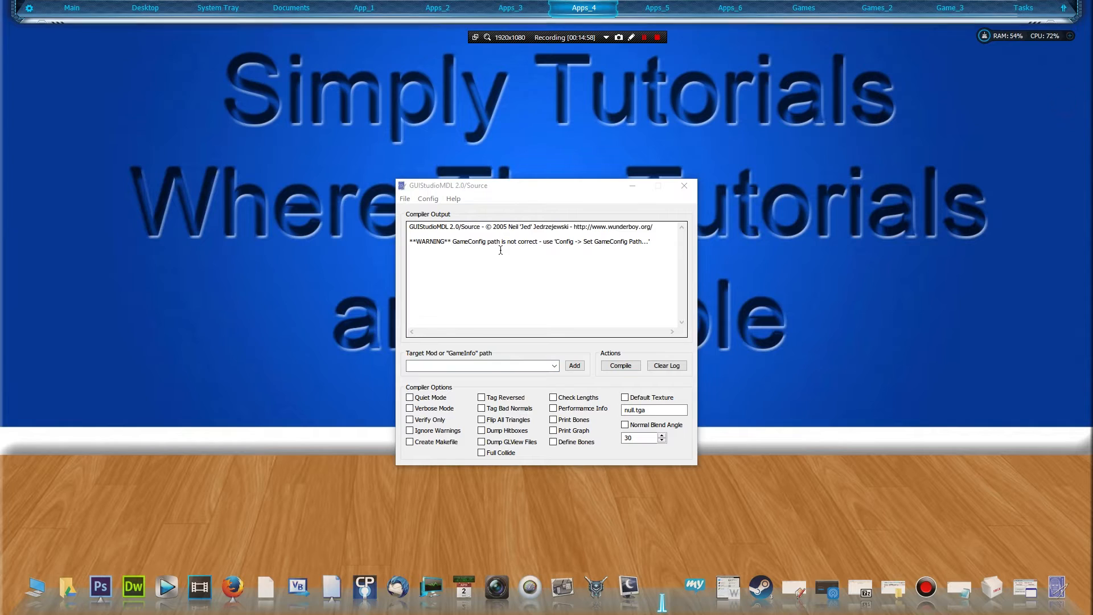
Start setting the StudioMDL path and browse from the usermod folder to Local Disk (E:)
left_click(428, 200)
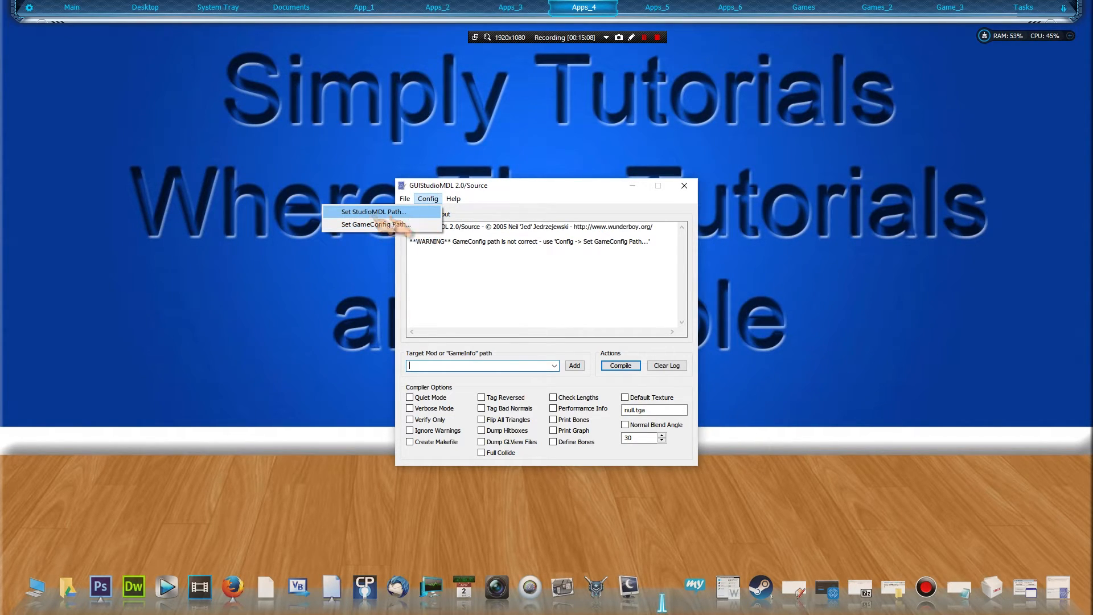
left_click(397, 212)
left_click_drag(540, 212, 641, 187)
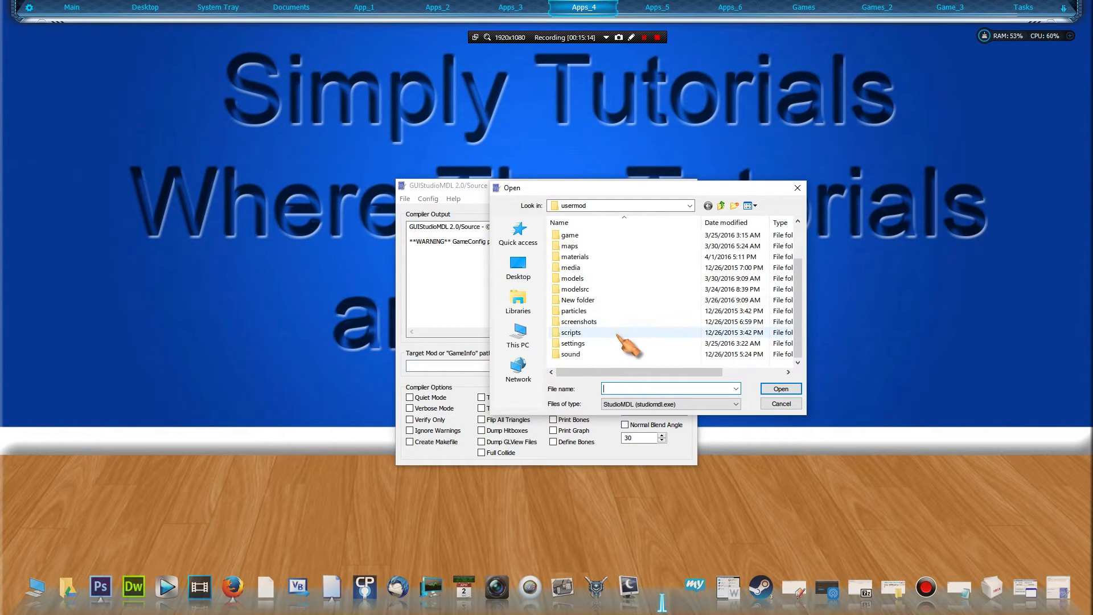
left_click(519, 268)
scroll(604, 316, "down", 5)
scroll(607, 315, "up", 5)
double_click(592, 264)
scroll(615, 341, "down", 5)
double_click(622, 248)
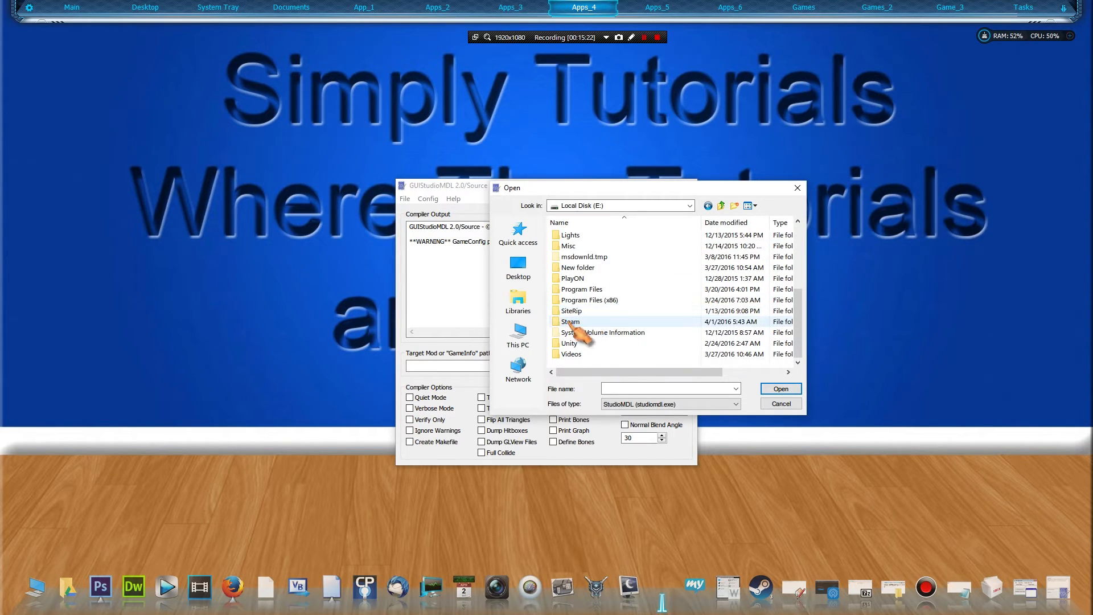
Set the StudioMDL path to studiomdl.exe in Steam\steamapps\common\SourceFilmmaker\game\bin
double_click(572, 321)
scroll(587, 267, "down", 3)
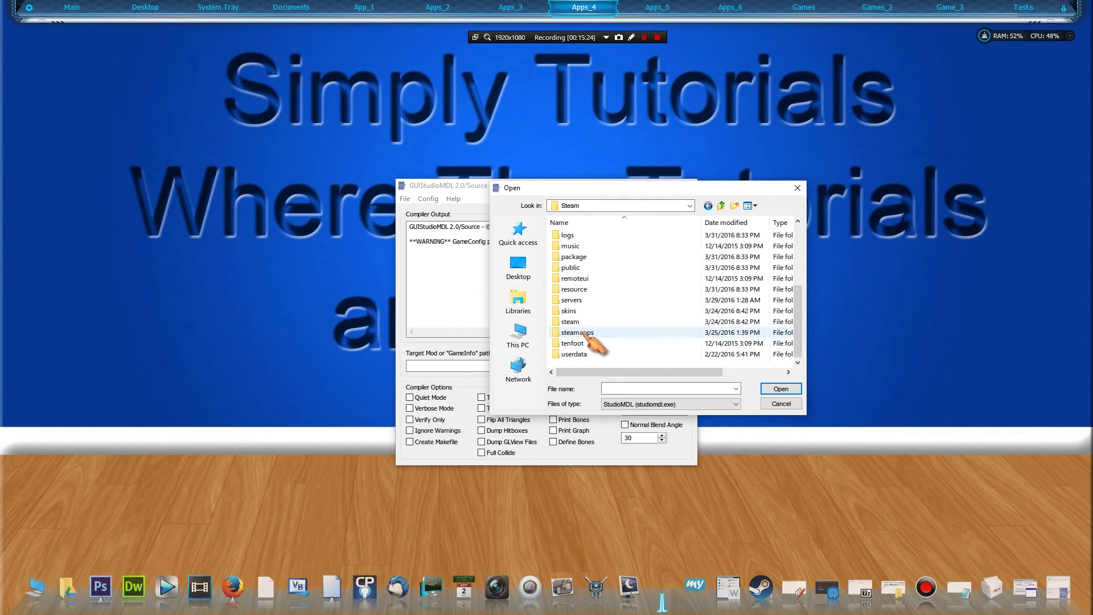
double_click(572, 333)
double_click(575, 235)
scroll(597, 302, "down", 10)
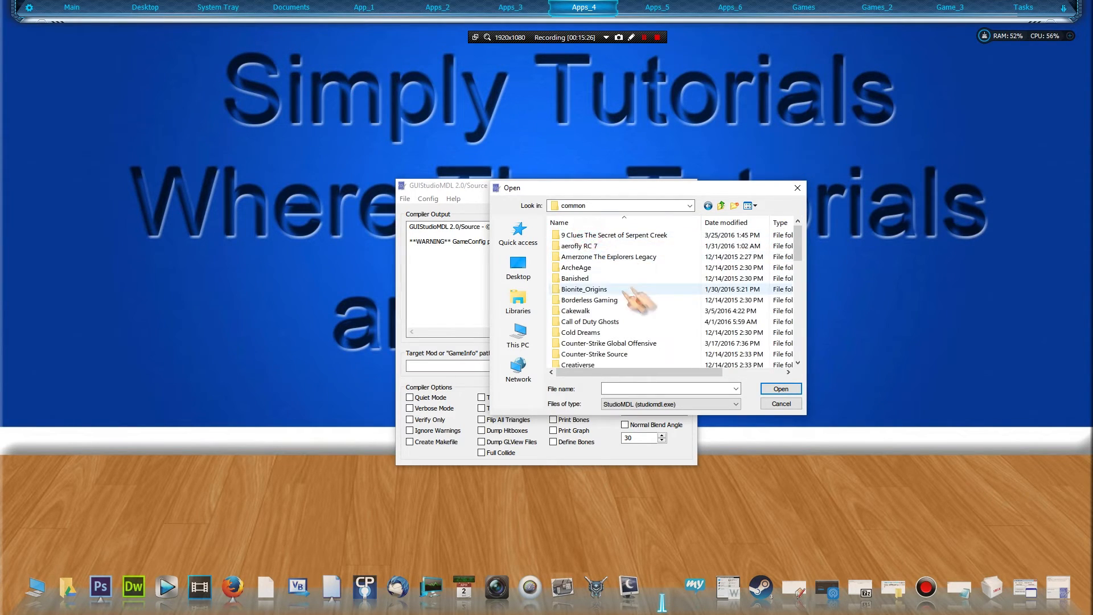
double_click(592, 311)
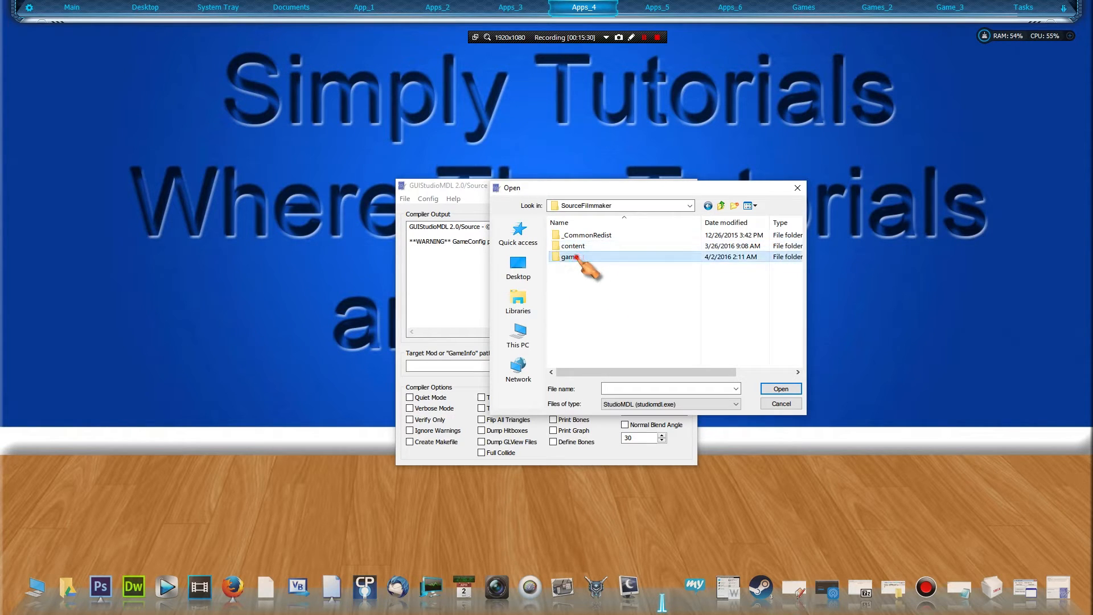
double_click(571, 257)
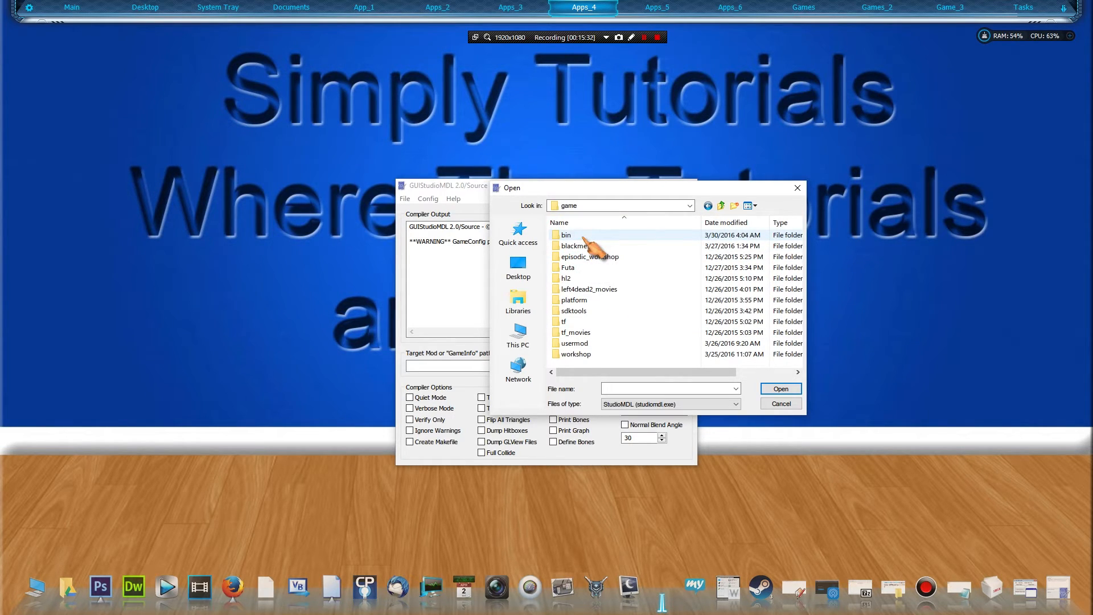
double_click(583, 236)
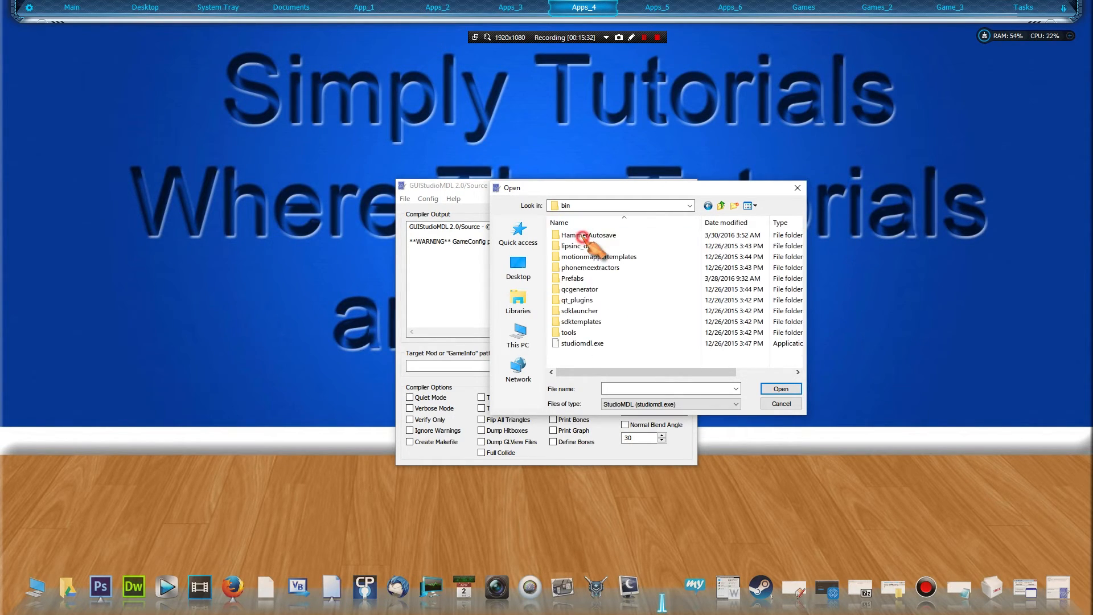
double_click(581, 344)
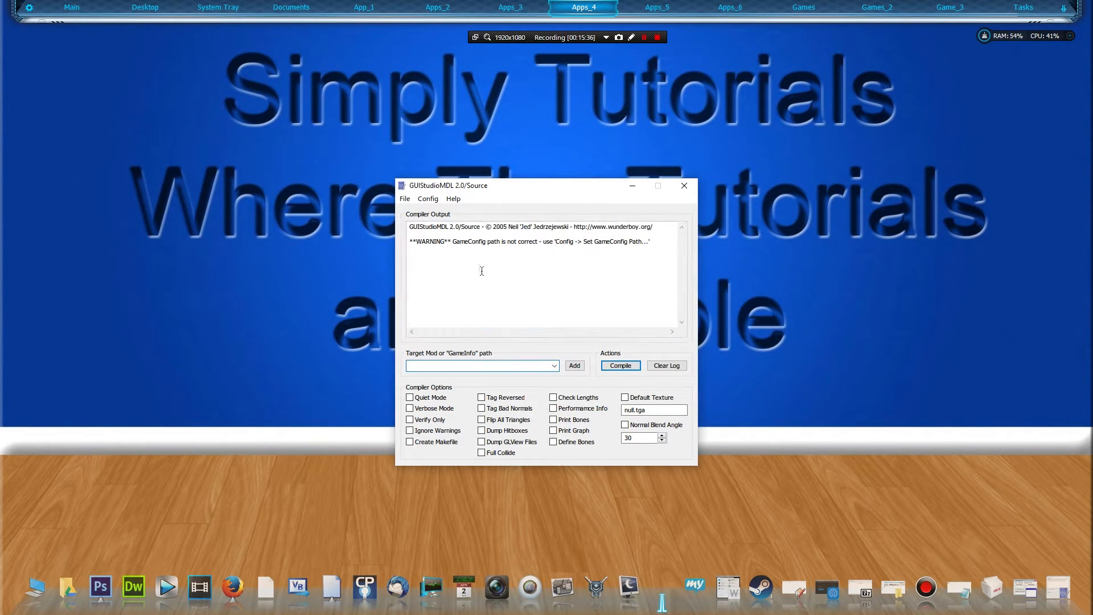
Add the gameinfo.txt from SourceFilmmaker's game\usermod folder as the target mod
left_click(428, 199)
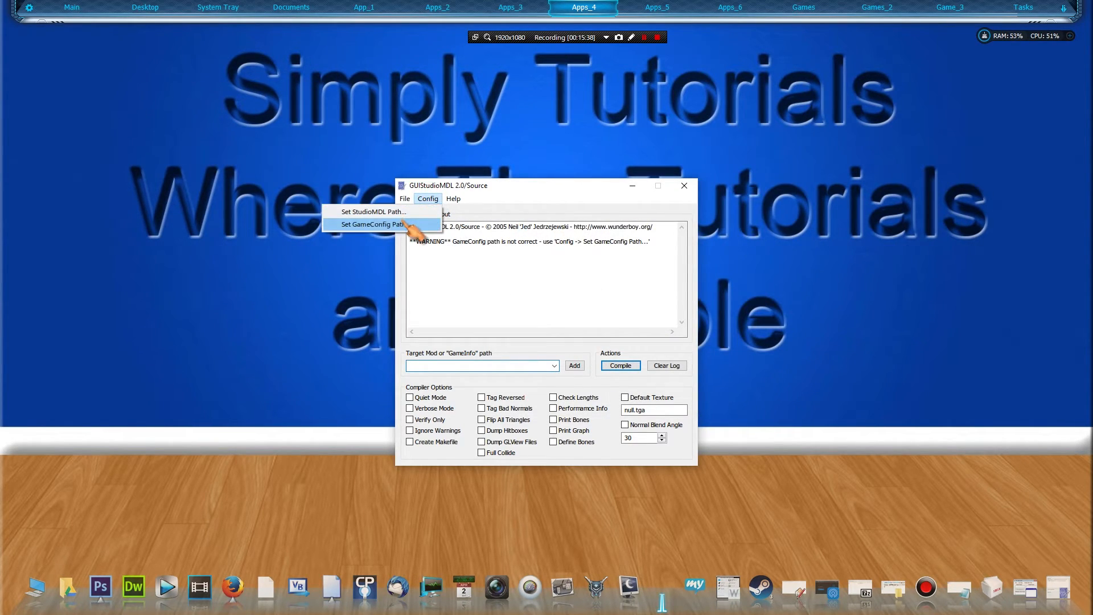
left_click(514, 186)
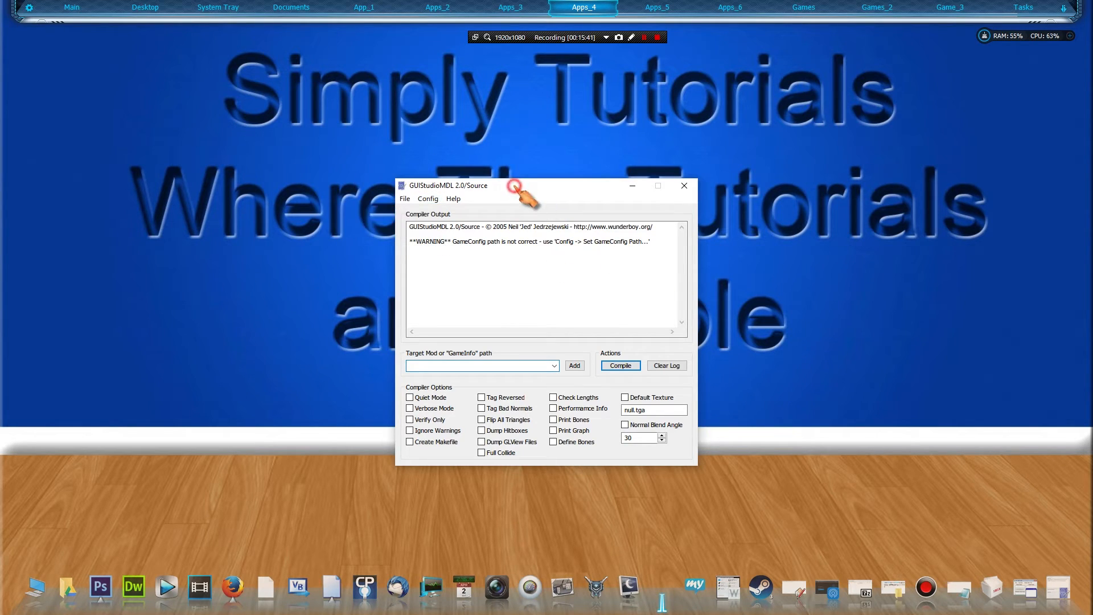
left_click(573, 366)
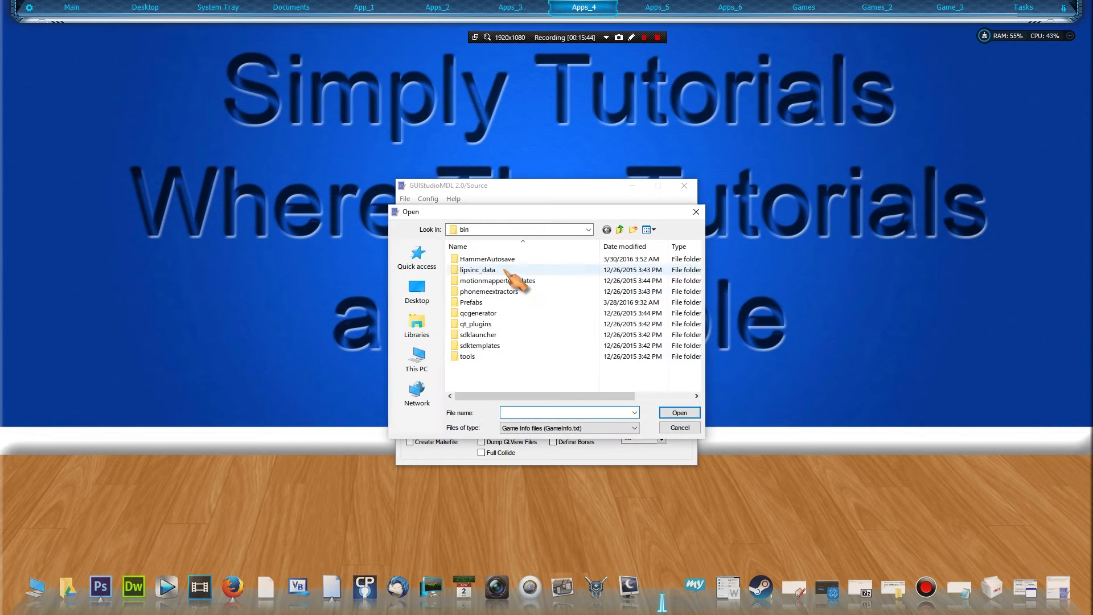
left_click(621, 229)
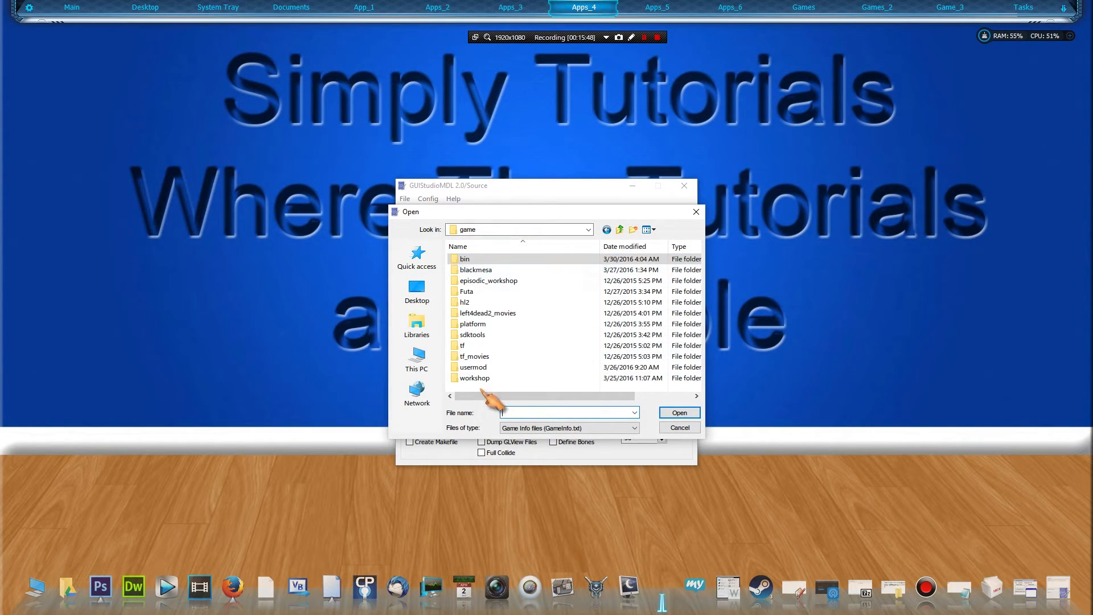
double_click(473, 367)
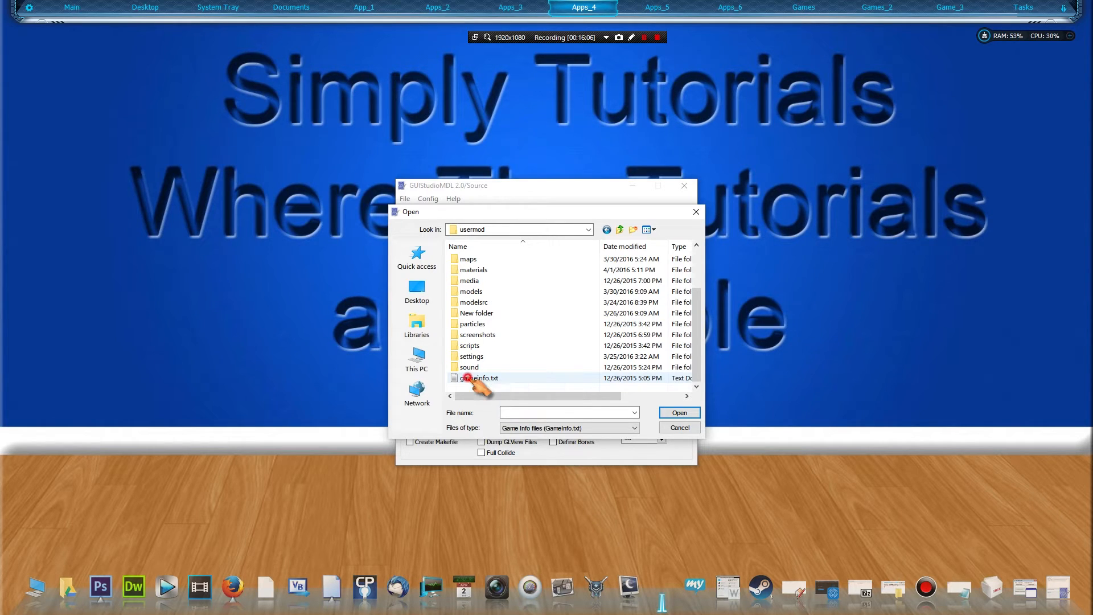
double_click(470, 378)
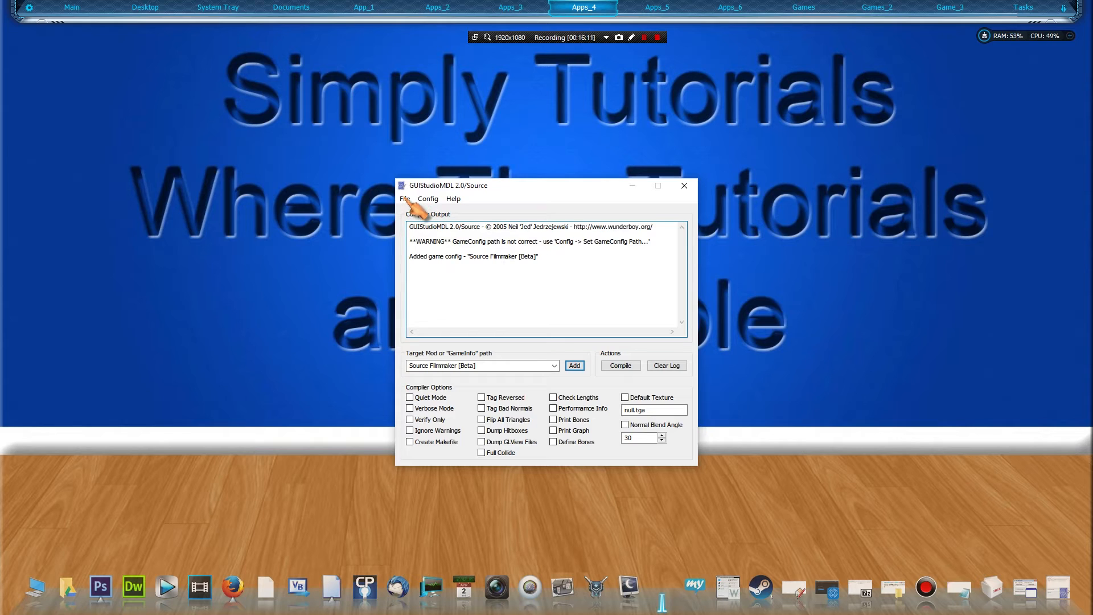
Load DishWasher.qc from the desktop's Counter Tops\DishWasher folder
mouse_move(521, 185)
left_mouse_down()
mouse_move(624, 181)
mouse_move(516, 181)
left_mouse_up()
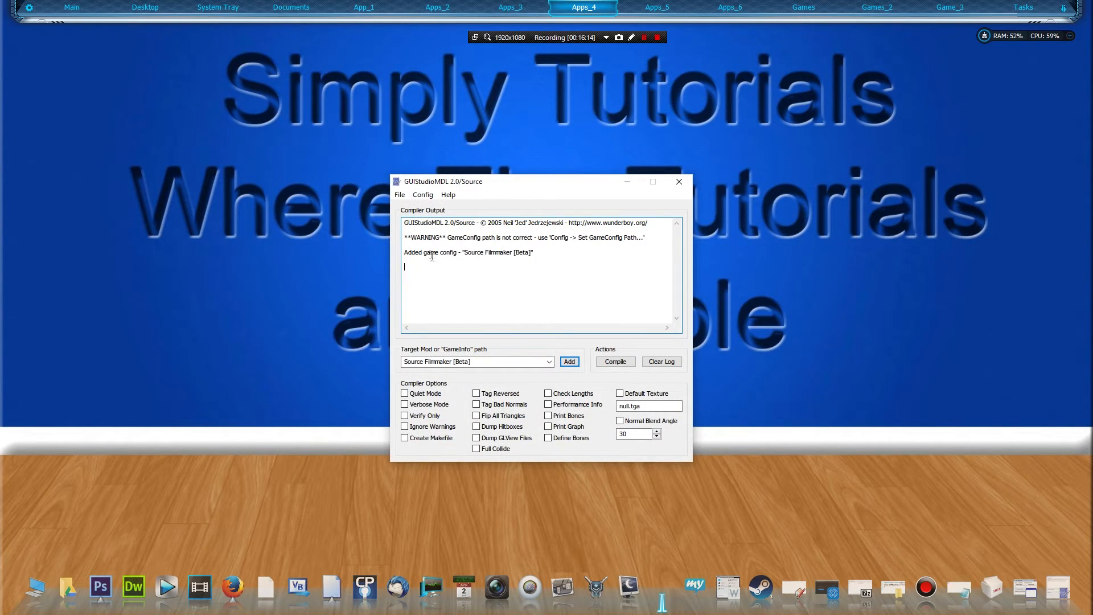
left_click(400, 195)
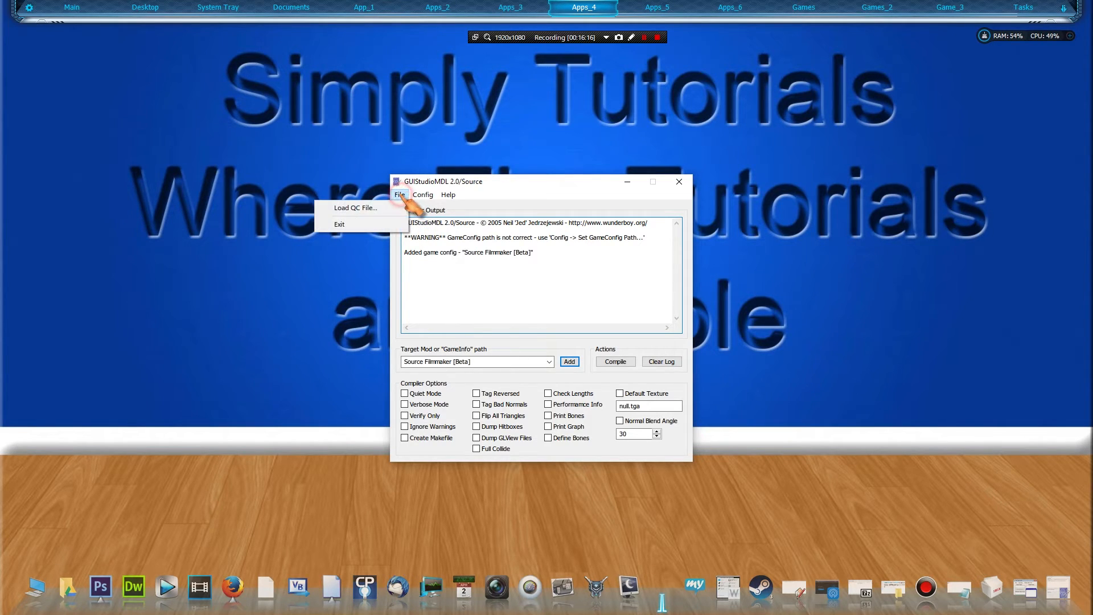
left_click(375, 206)
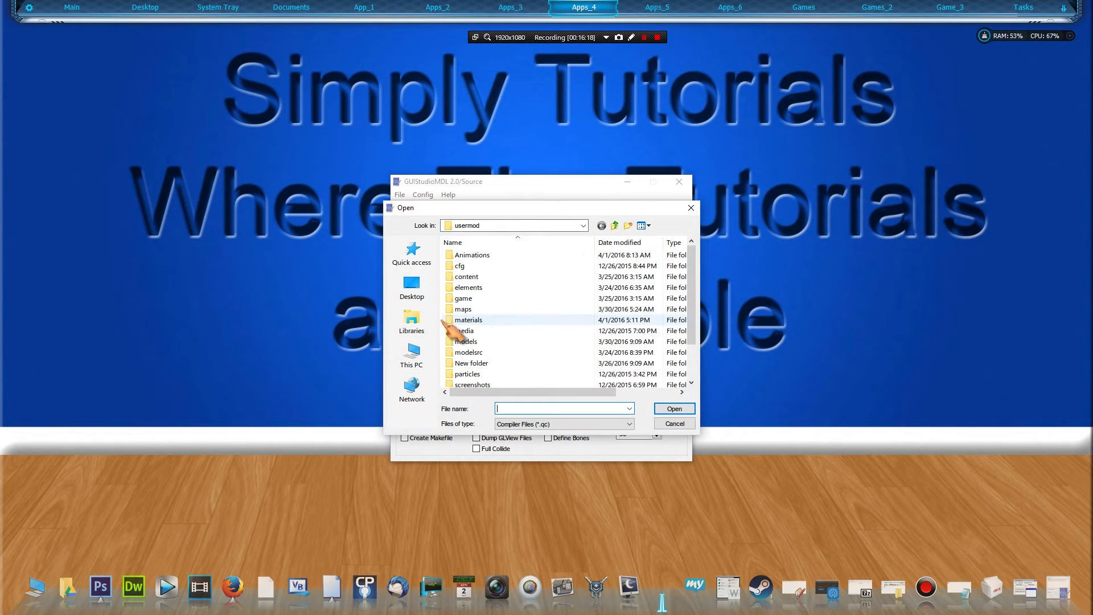
left_click(409, 292)
scroll(544, 353, "down", 5)
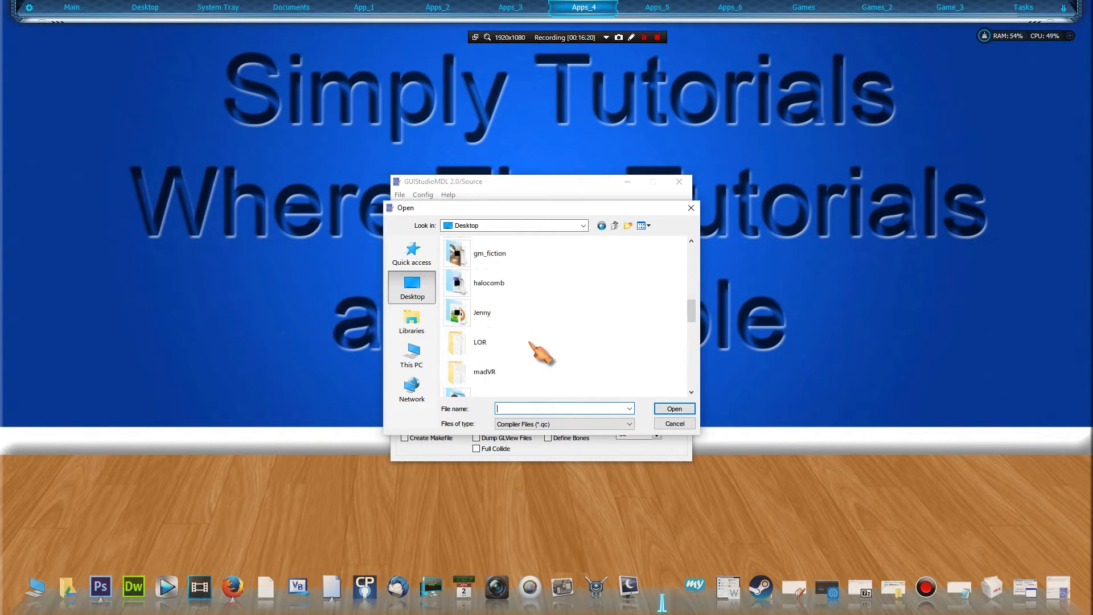
scroll(532, 344, "up", 2)
double_click(518, 241)
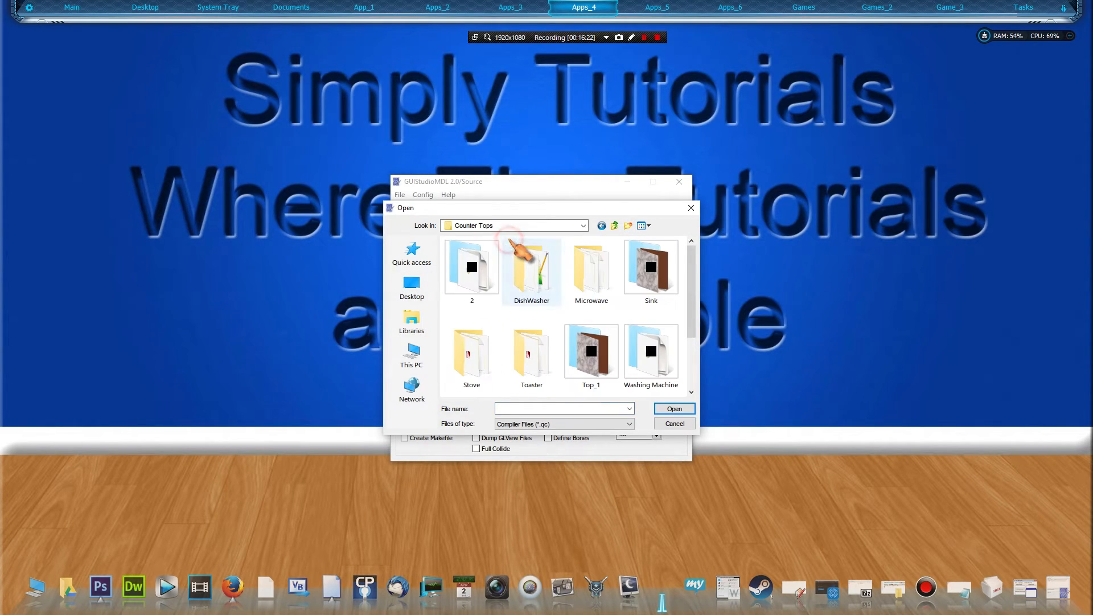
double_click(529, 267)
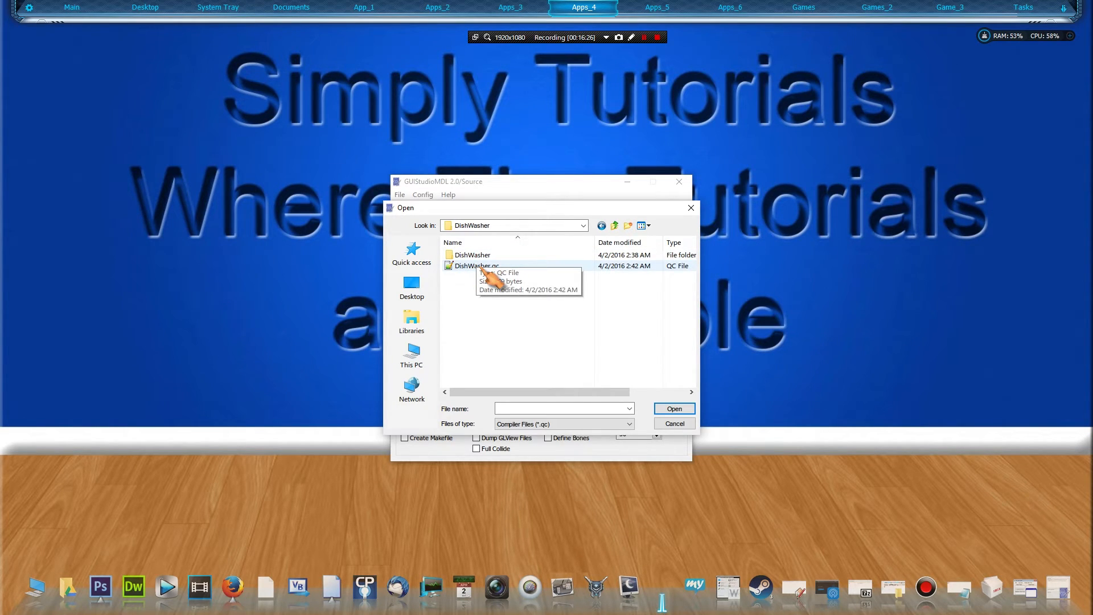
double_click(481, 267)
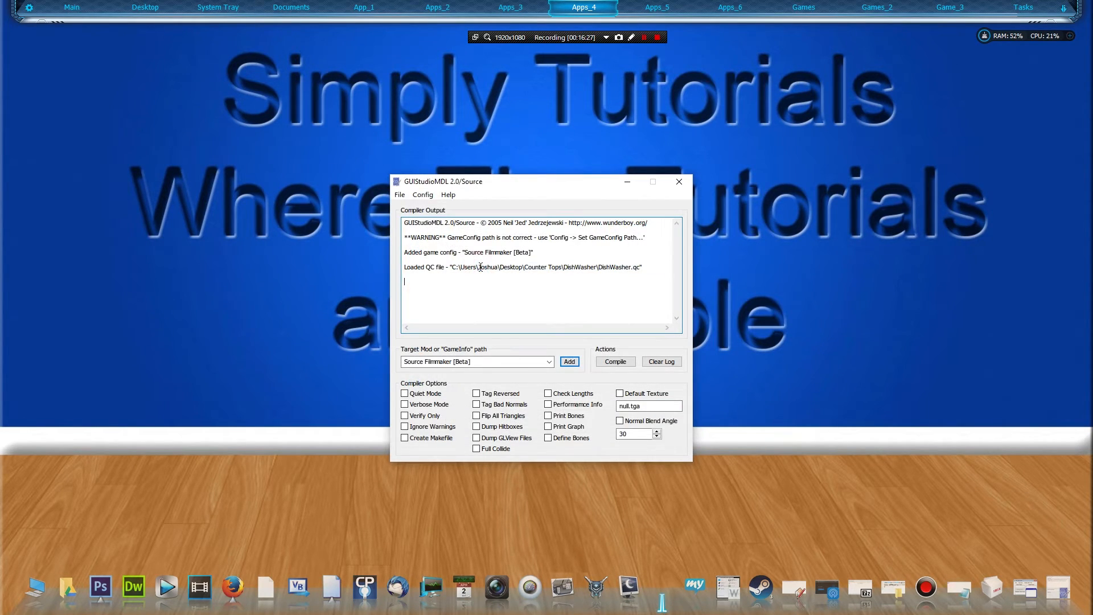
Compile the loaded dishwasher QC file and close GUIStudioMDL once compilation finishes
left_click(612, 362)
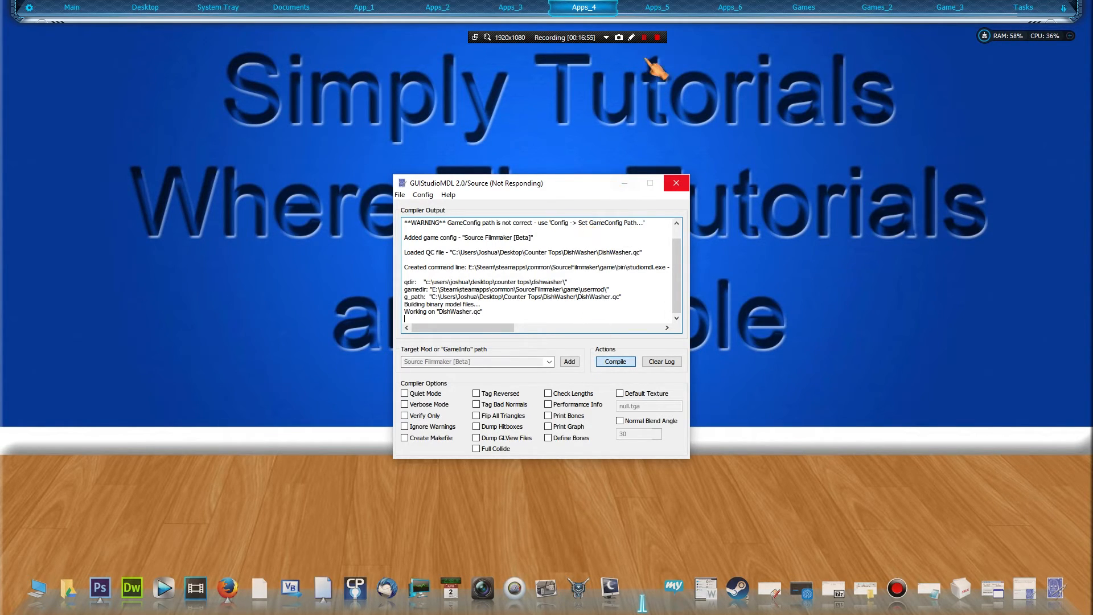
left_click(643, 37)
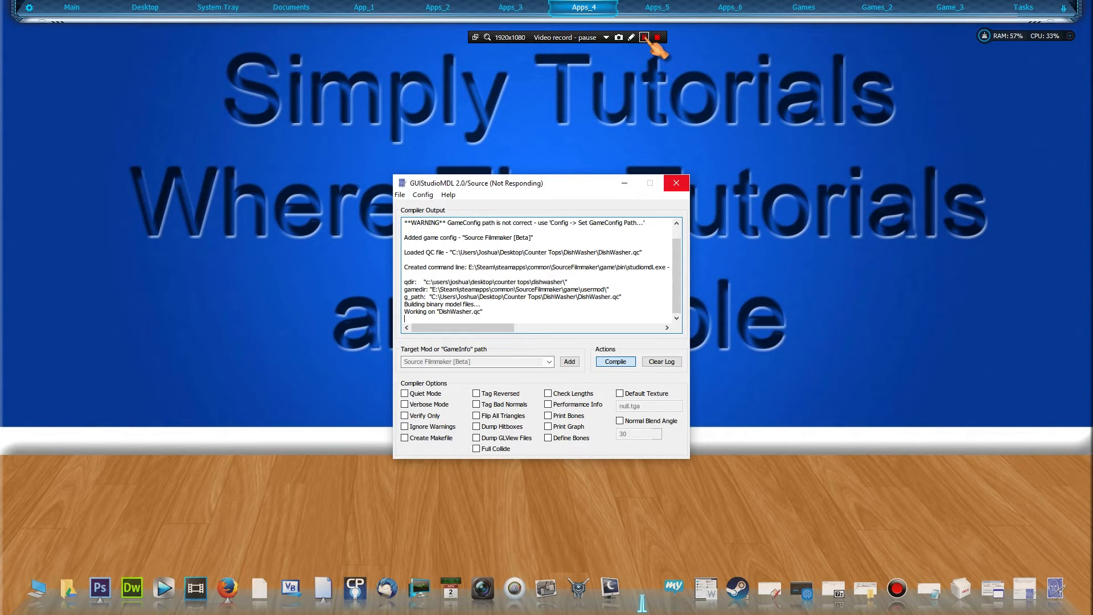
left_click(645, 37)
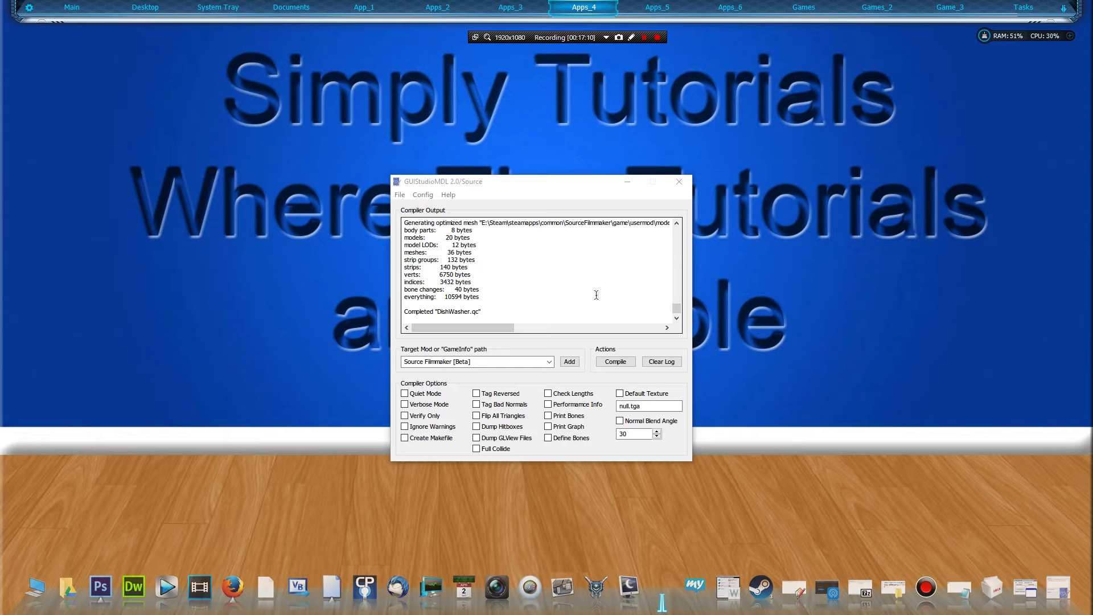
left_click(680, 183)
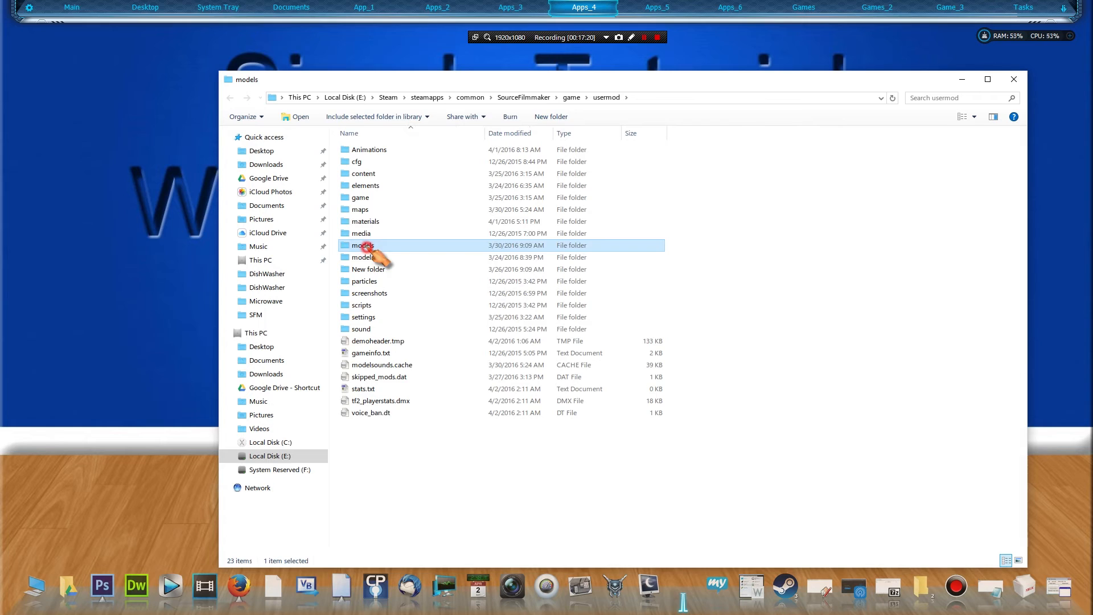
Check usermod's models\Kitchen folder for the compiled dishwasher model files, and close the folder window
double_click(357, 245)
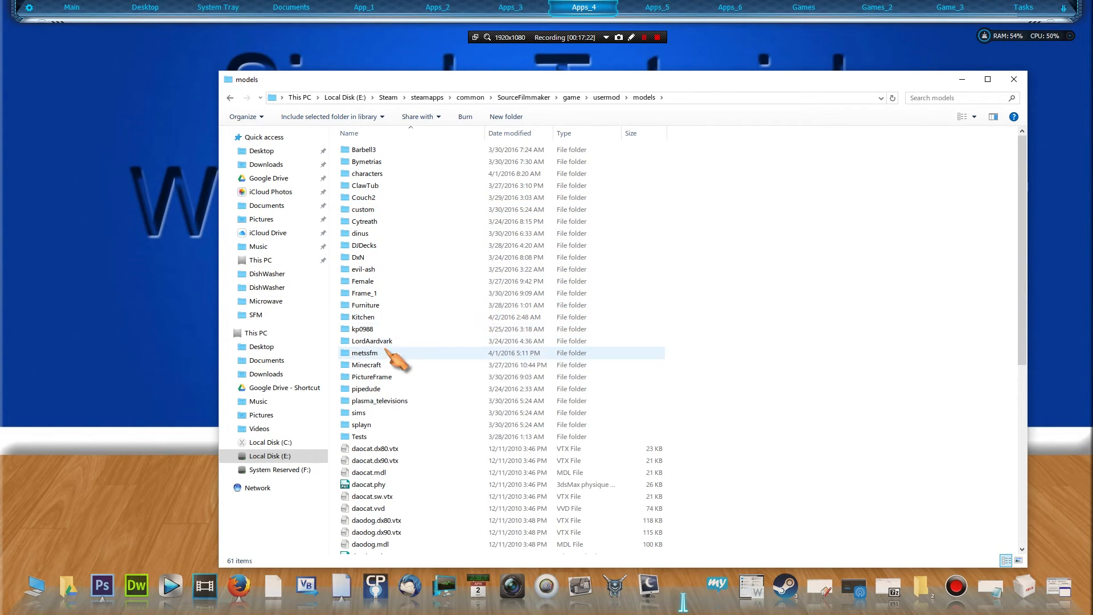
double_click(376, 317)
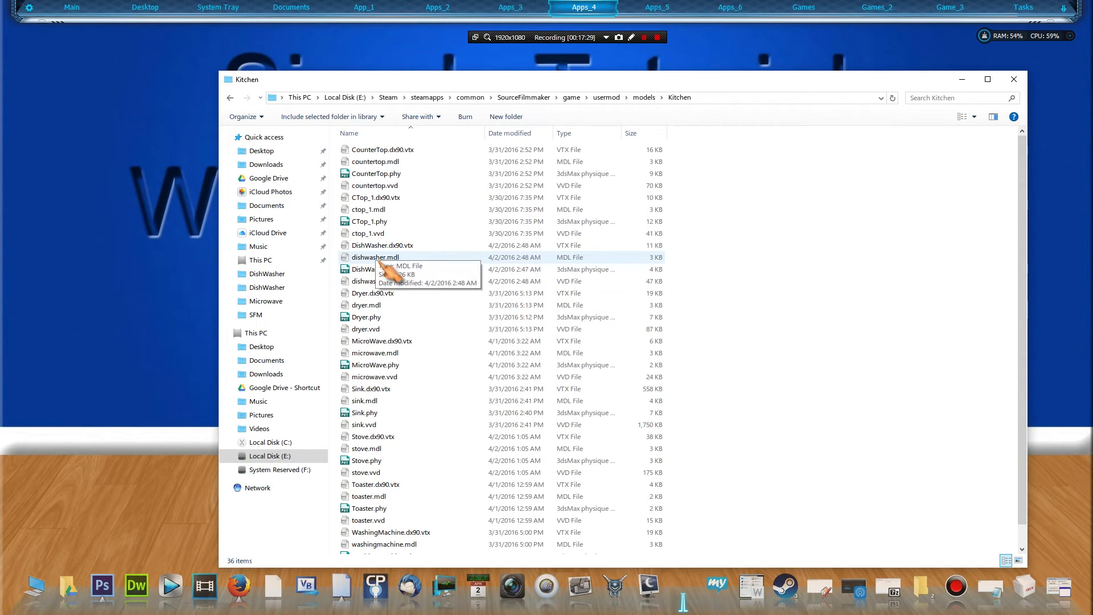
left_click(1012, 78)
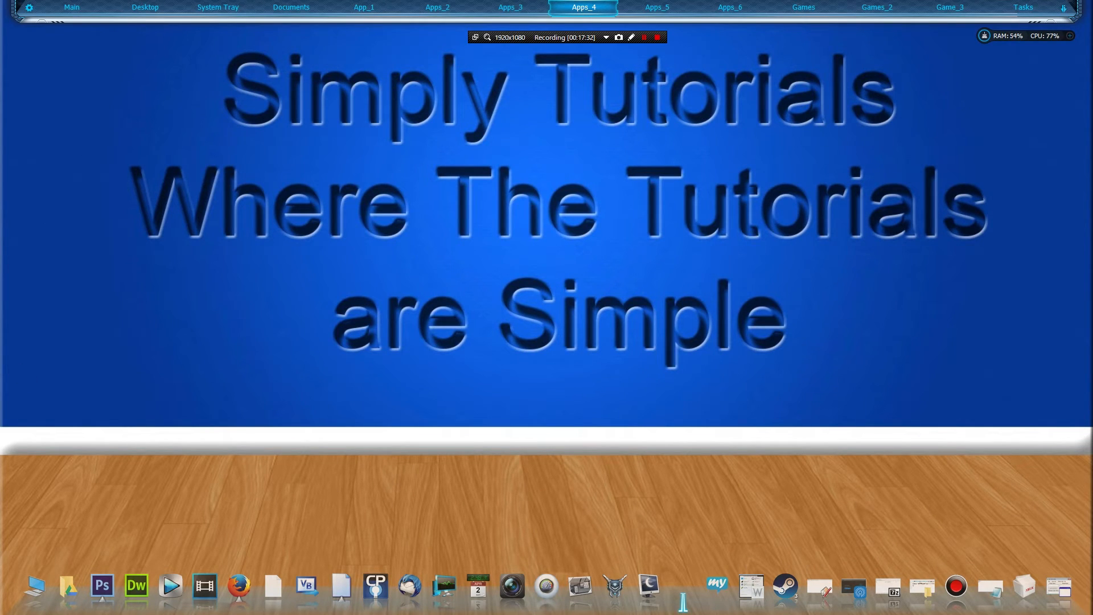
Switch to Steam and launch Source Filmmaker from the software library with the Launch Source Filmmaker option
mouse_move(779, 569)
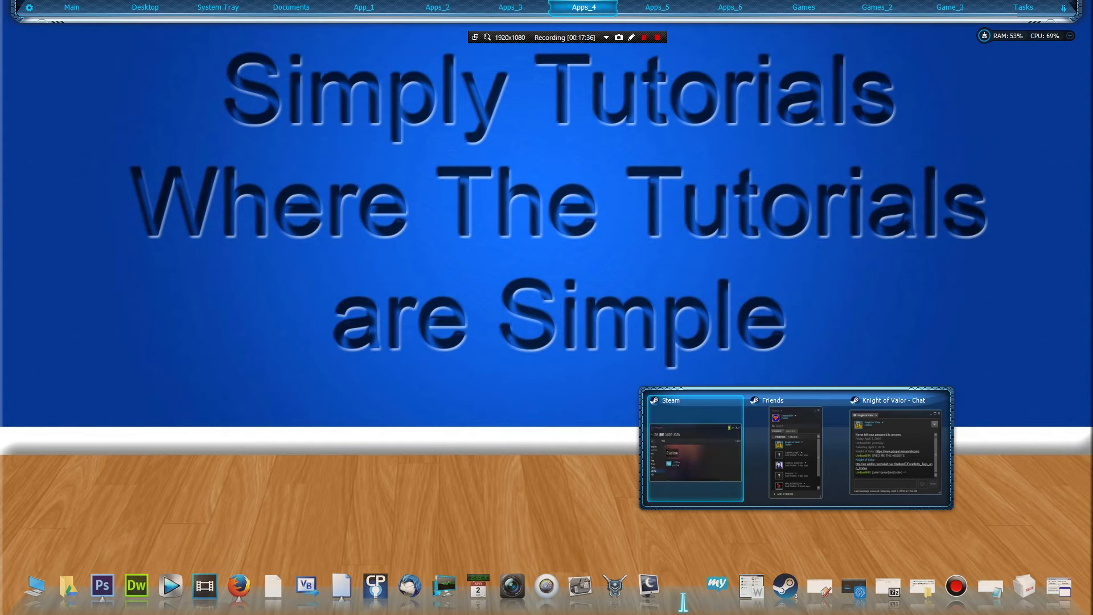
left_click(695, 446)
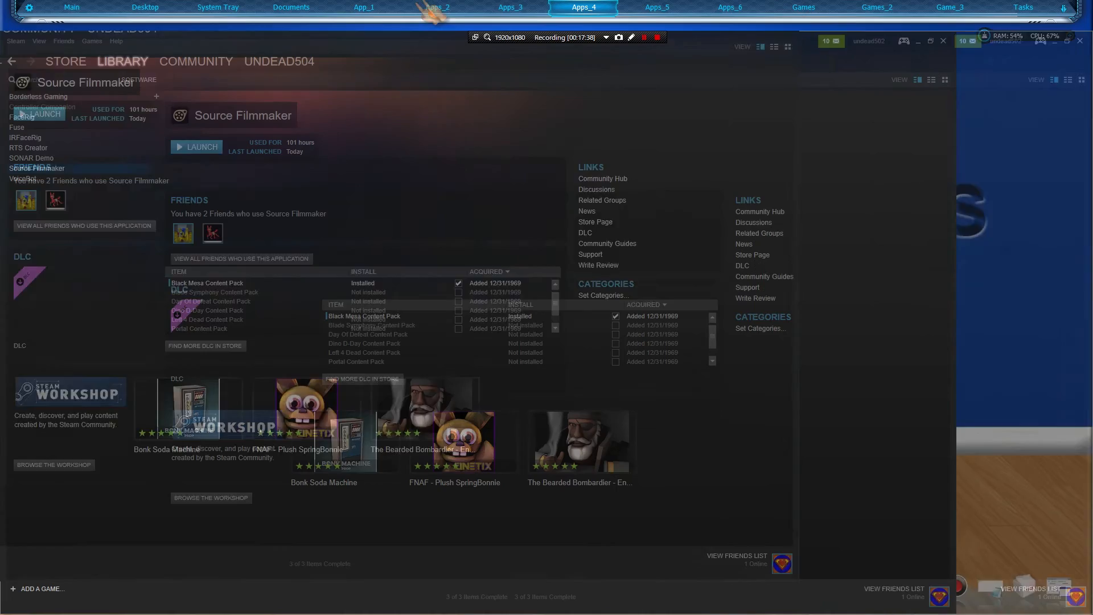
mouse_move(147, 81)
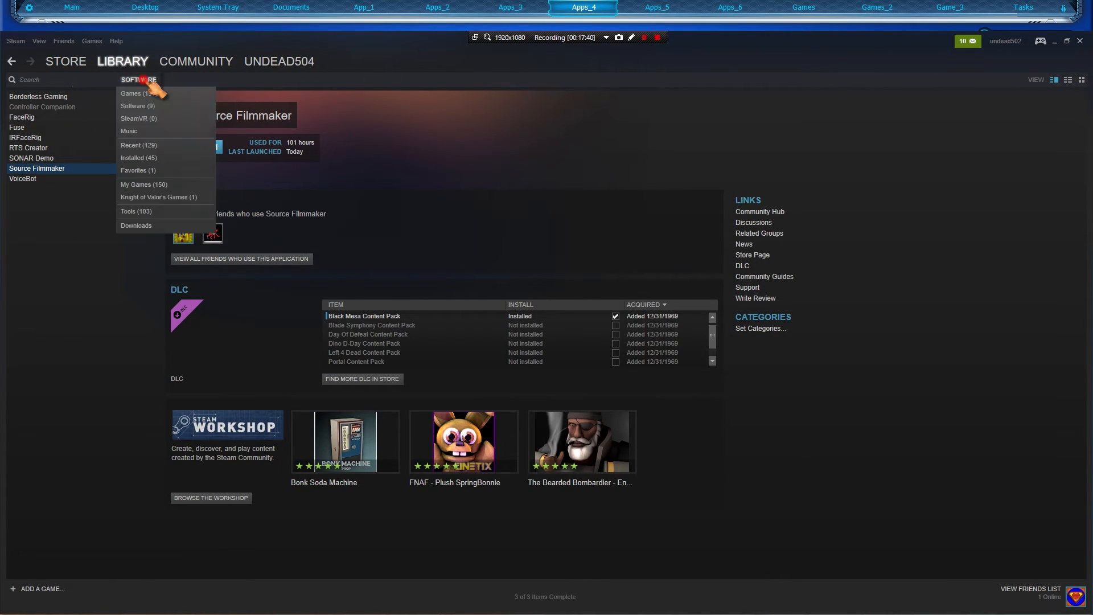
left_click(40, 177)
left_click(68, 168)
left_click(196, 147)
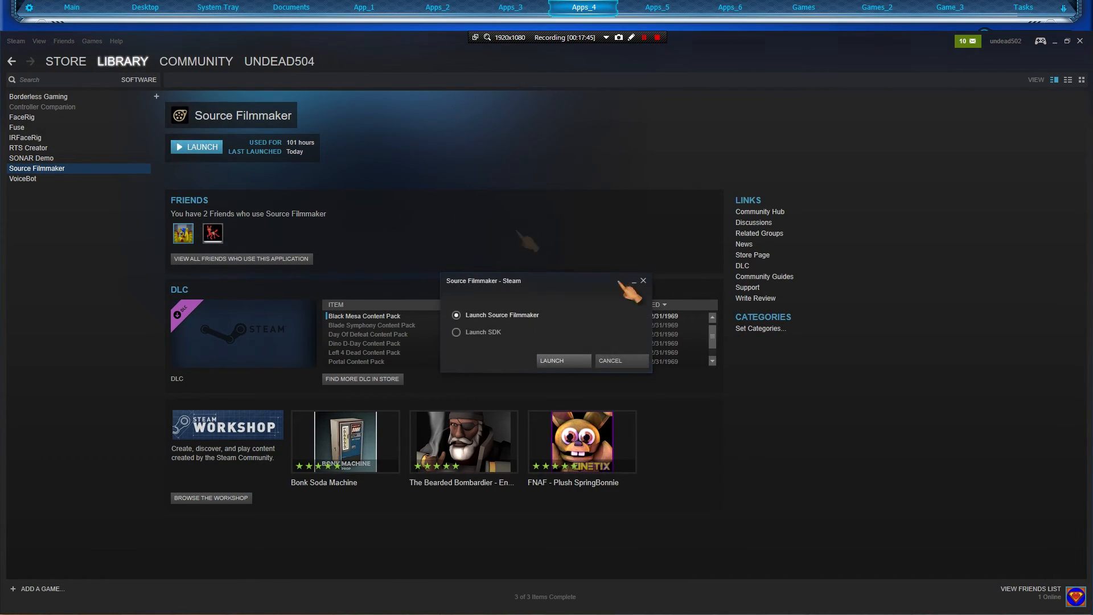
left_click(564, 360)
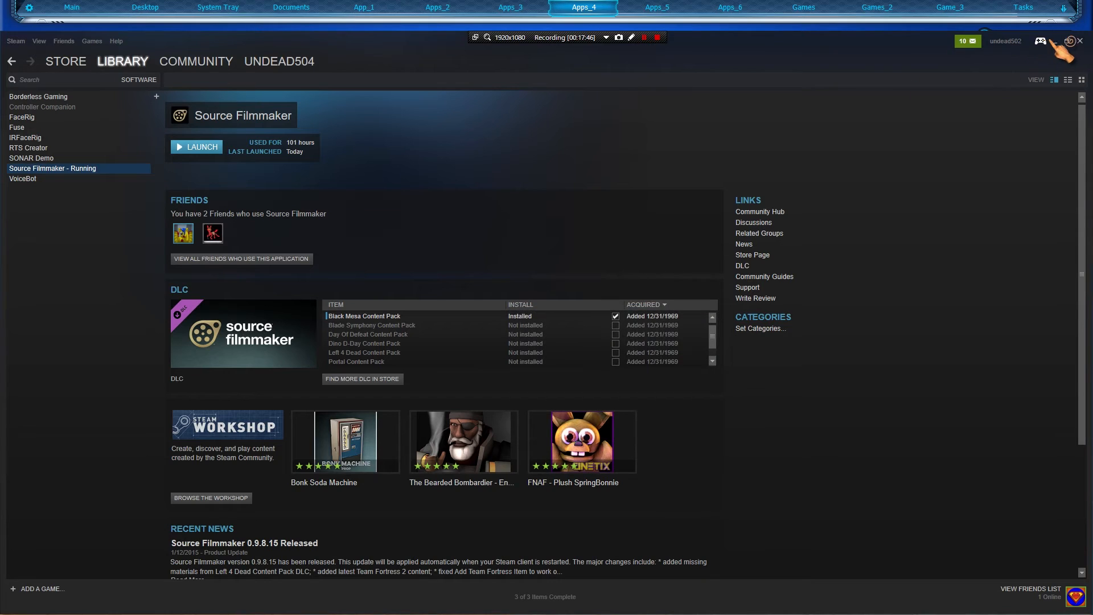
left_click(1066, 41)
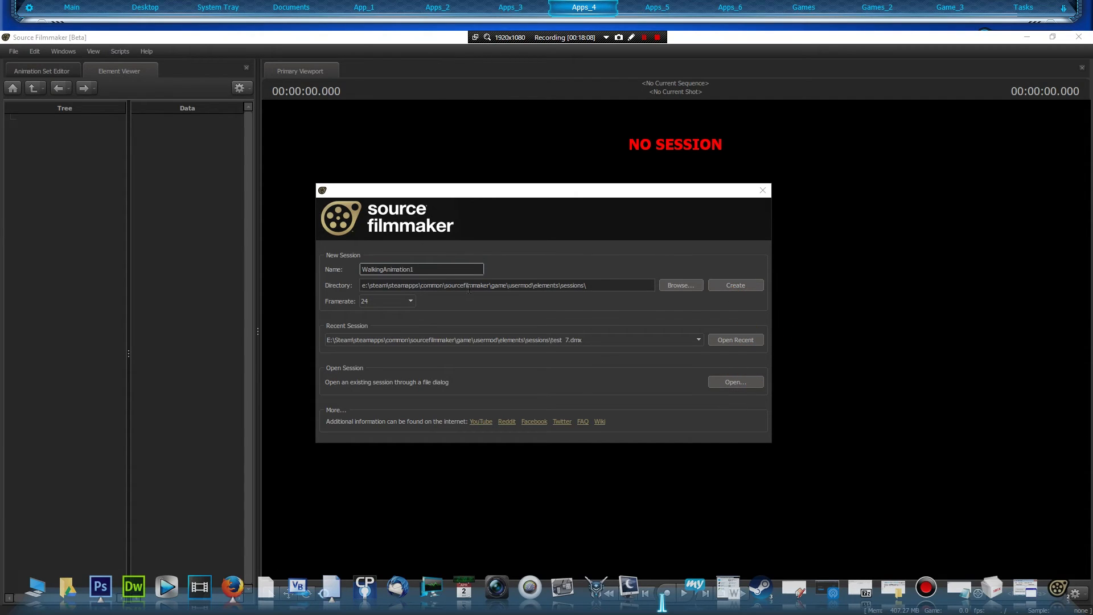
Create a new session named Youtube Test
double_click(446, 271)
type("yOUTUB")
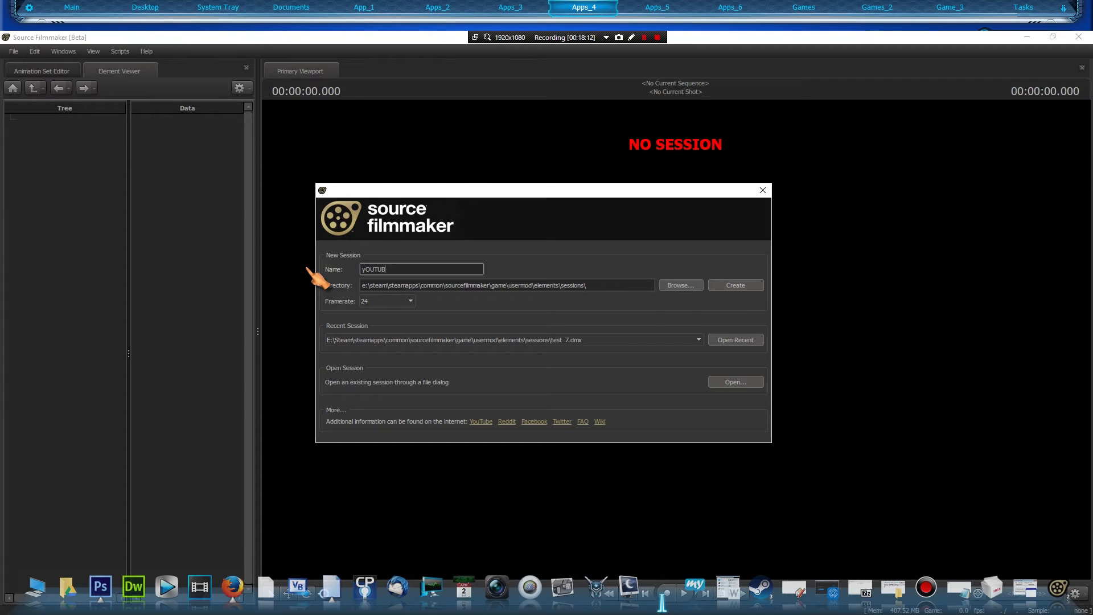
key("BackSpace")
key("BackSpace")
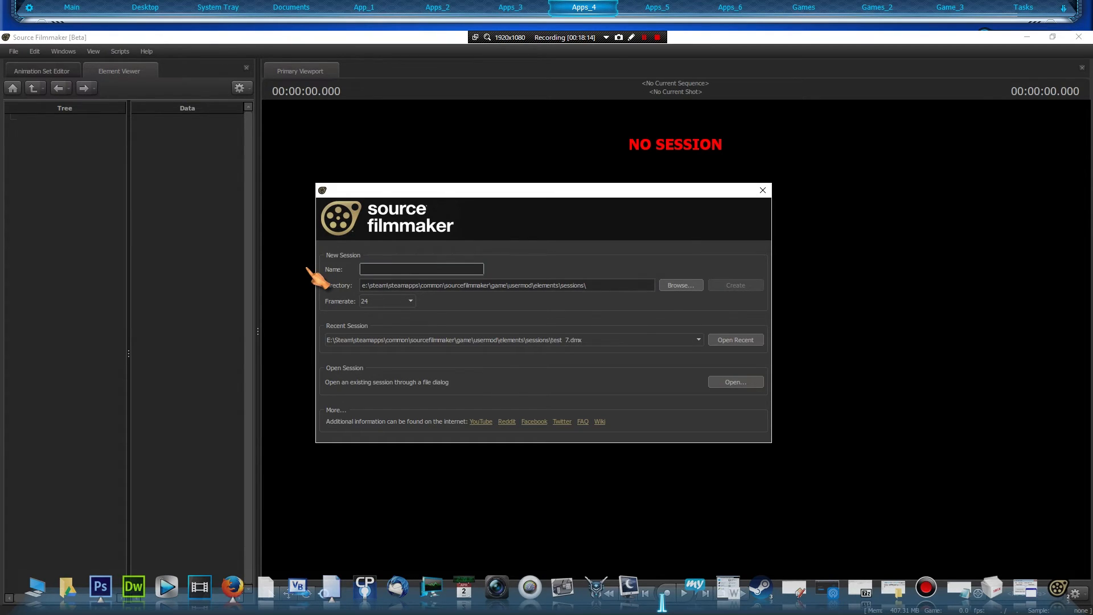
type("Youtube Tes")
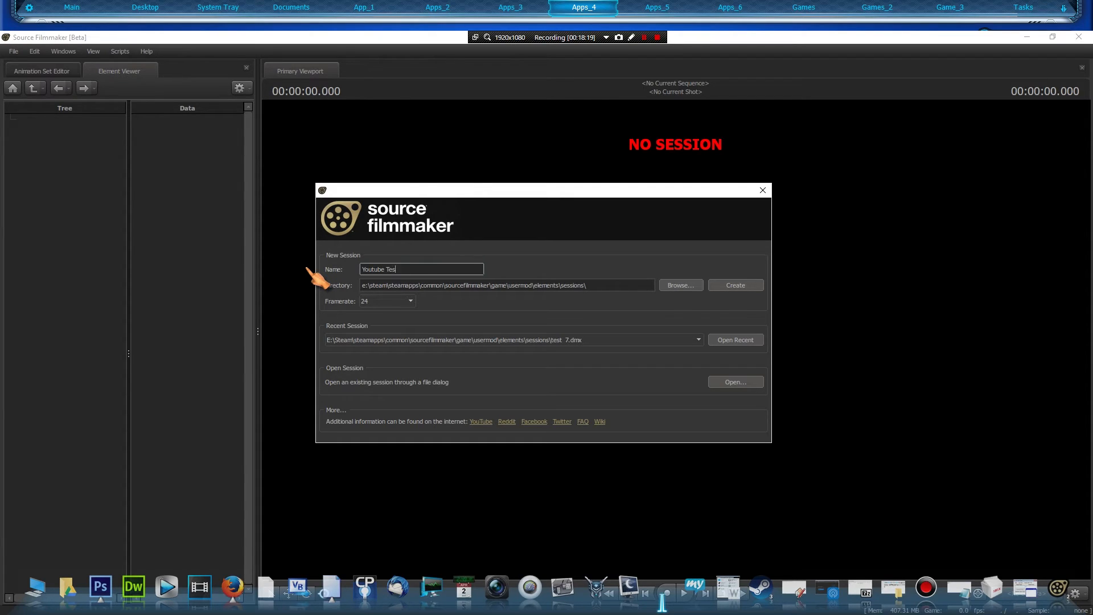
type("t")
left_click(735, 285)
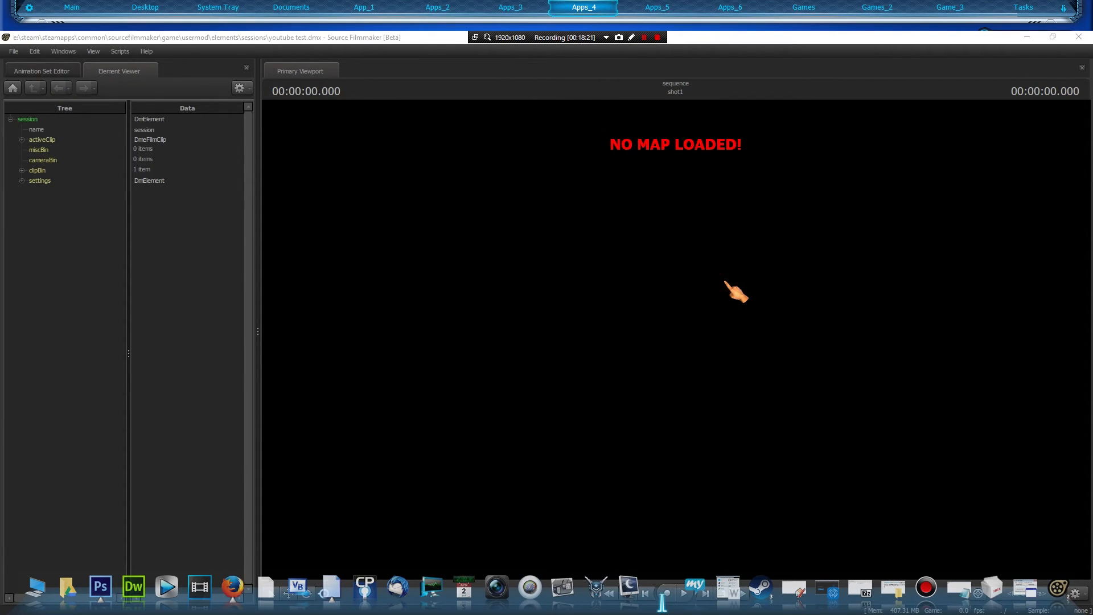
Load the stage_big.bsp map into the session
right_click(649, 255)
left_click(688, 358)
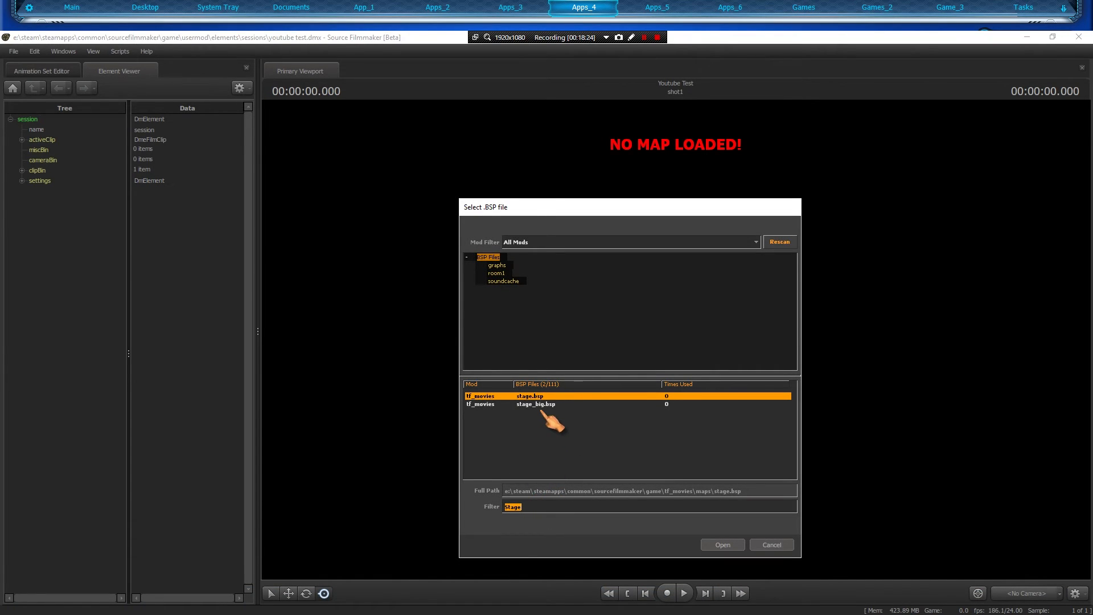
left_click(538, 404)
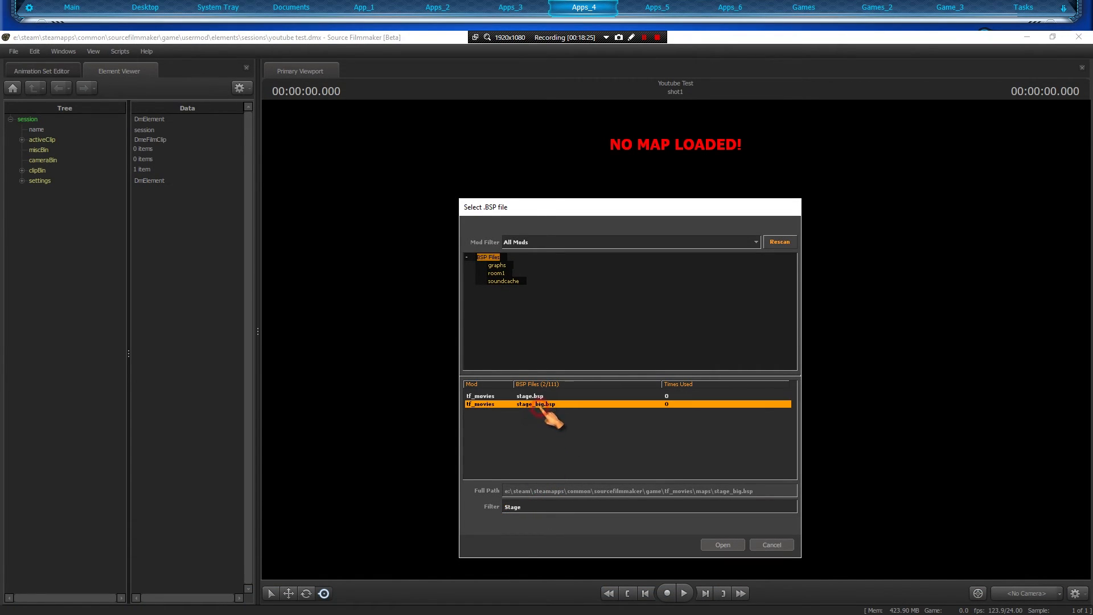
left_click(723, 545)
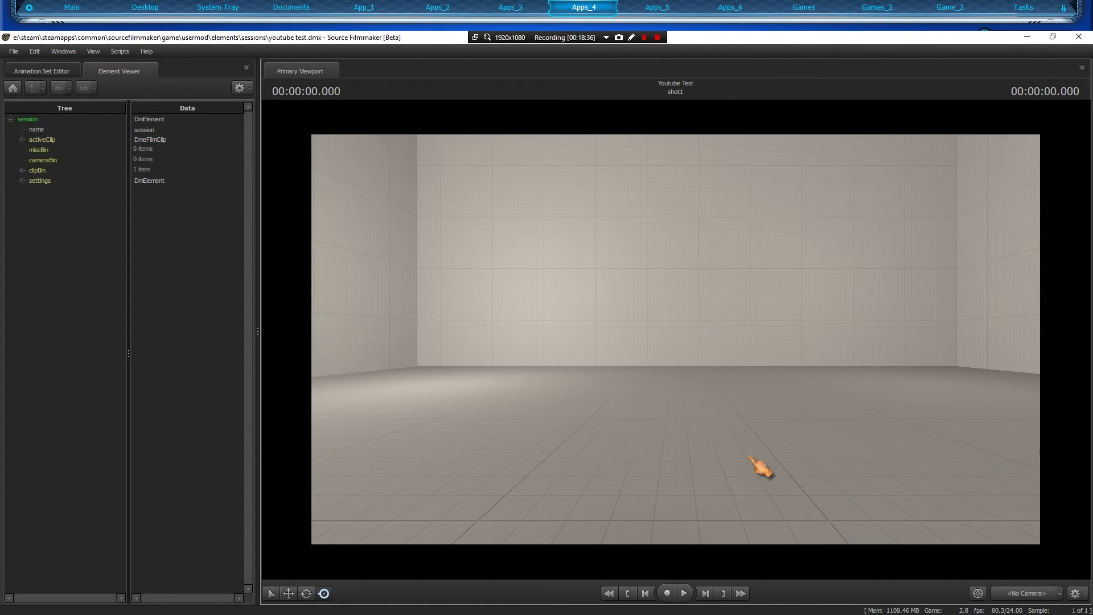
Create an animation set for a new model, filtering the usermod models by Dish and opening the kitchen dishwasher model
left_click_drag(563, 294, 675, 401)
key("s")
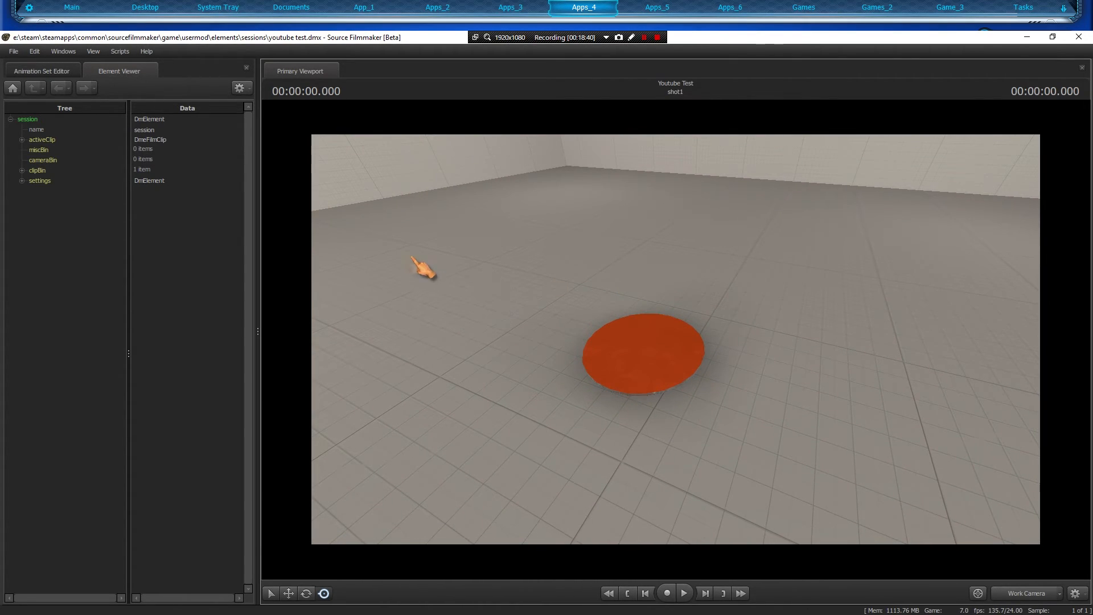
left_click(40, 72)
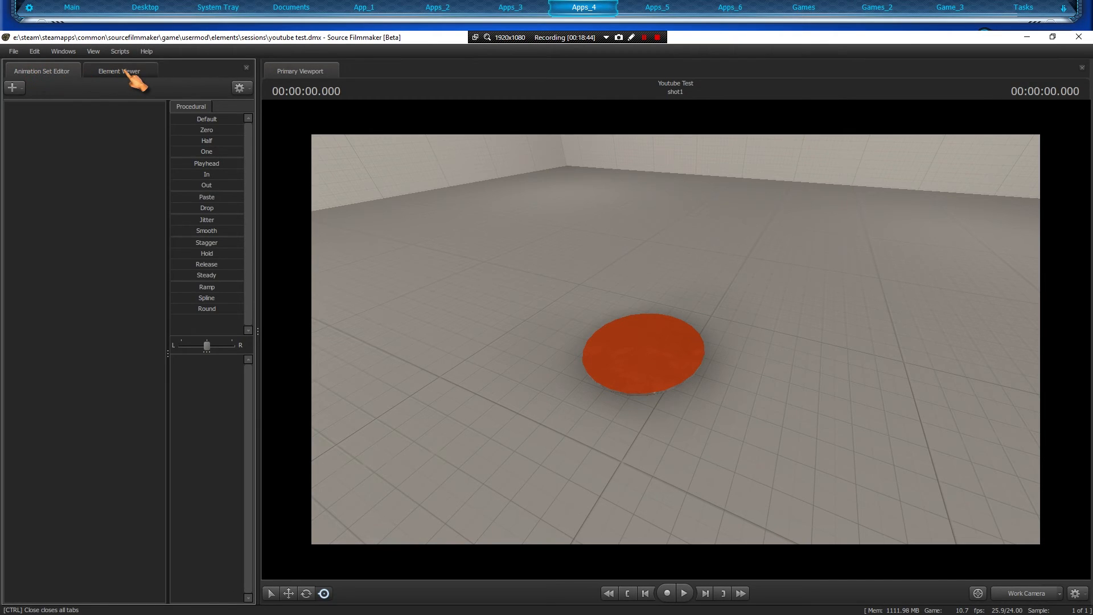
left_click(17, 89)
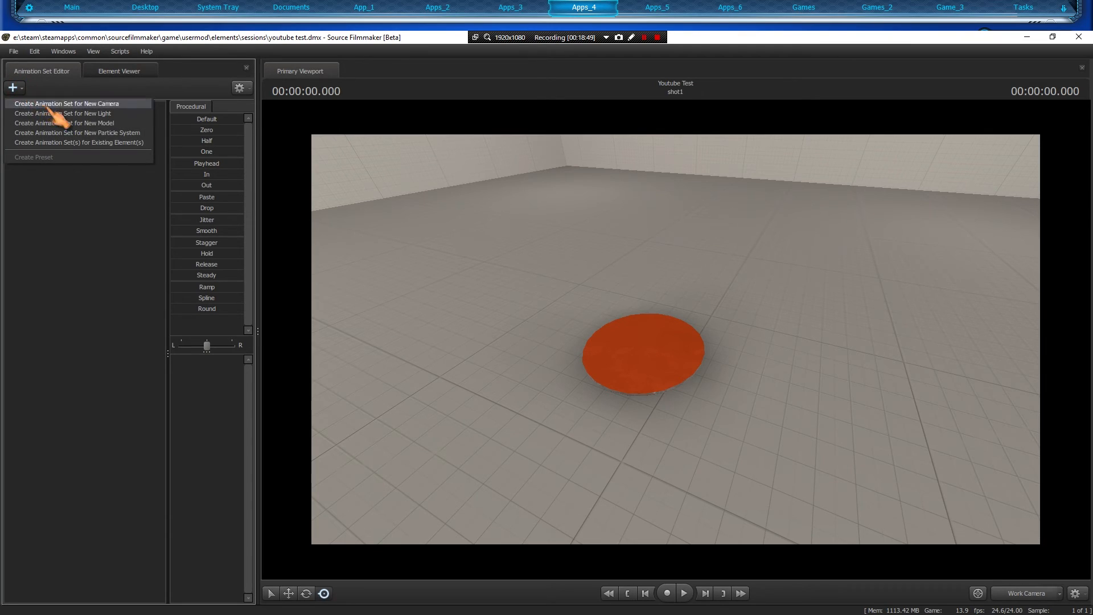
left_click(94, 124)
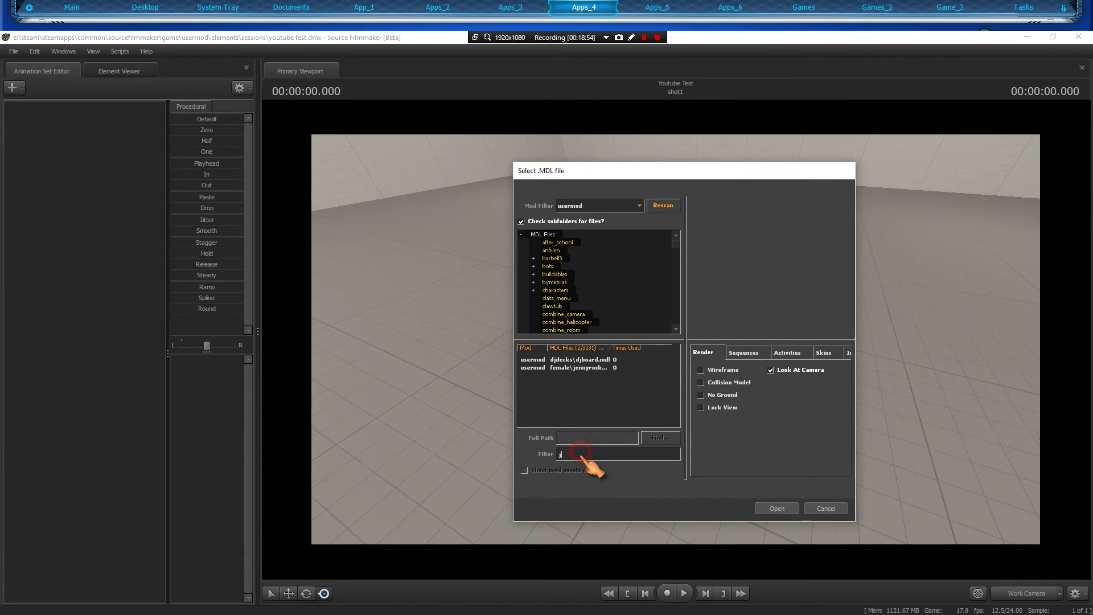
type("Dish")
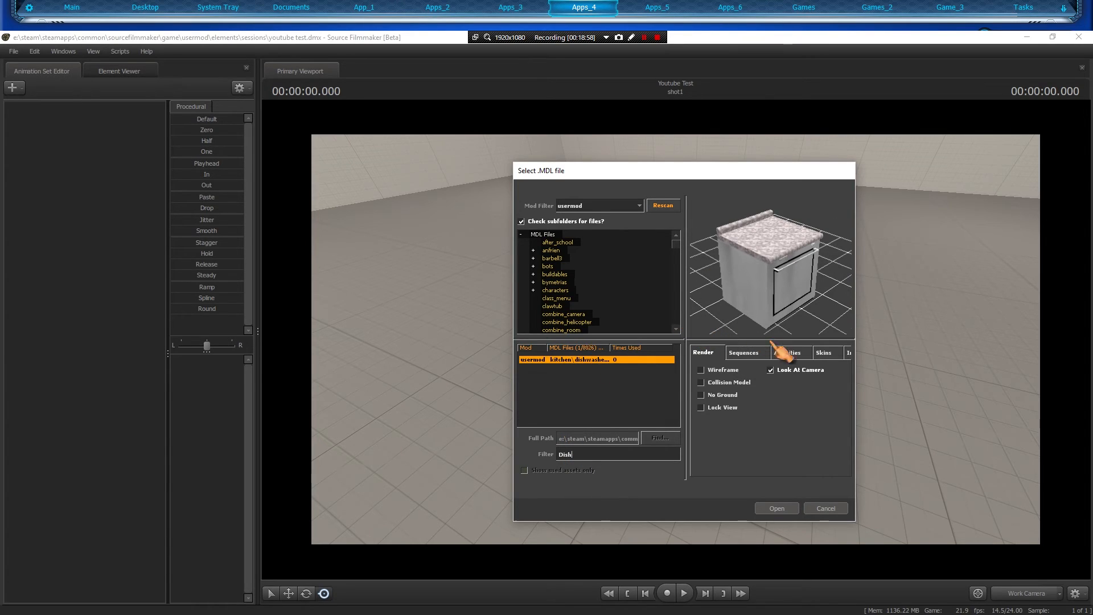
left_click(779, 509)
Examine the dishwasher model on the stage from several sides, checking its countertop, front door and control textures
key("s")
left_click_drag(761, 392, 743, 370)
key("a")
key("w")
key("d")
key("s")
key("w")
key("a")
key("s")
key("s")
key("w")
key("d")
key("s")
key("a")
key("w")
key("s")
left_click_drag(660, 347, 676, 340)
key("d")
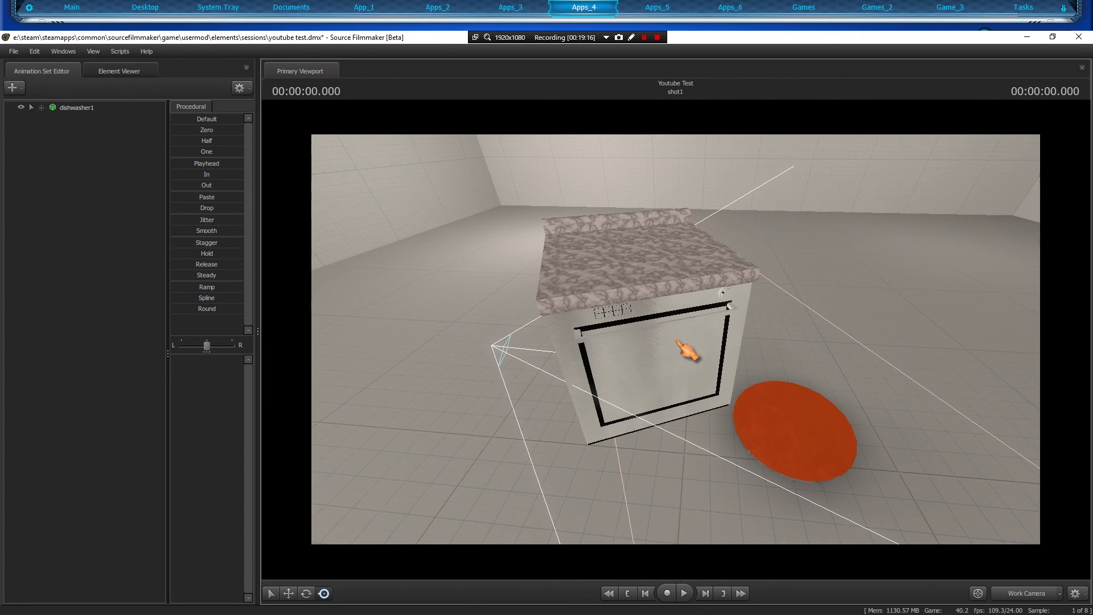